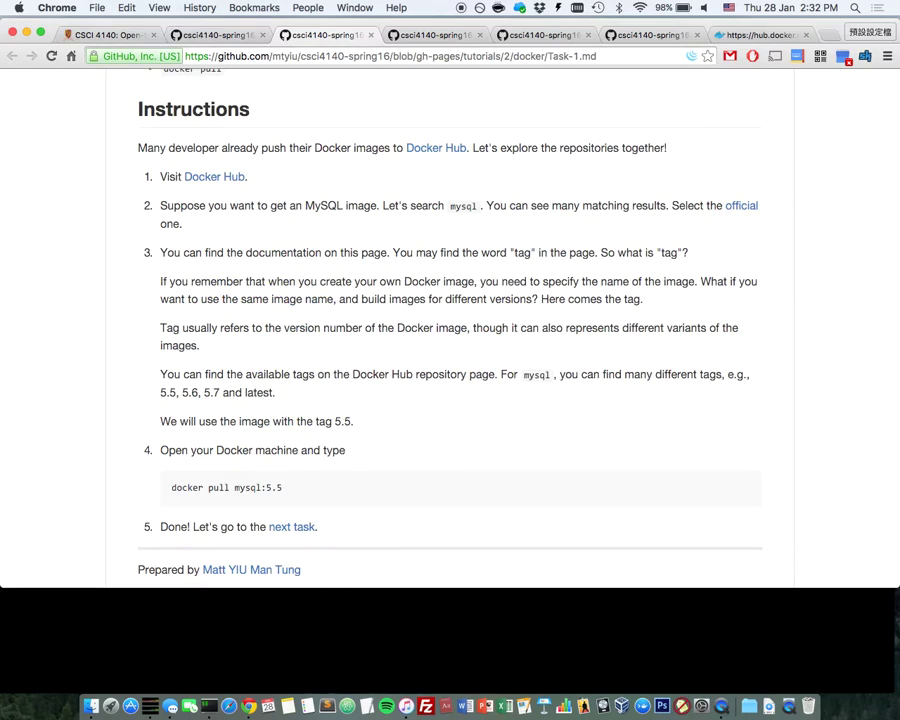
Open hub.docker.com in a new tab from the Docker Hub link in Task-1.md step 1
click(205, 176)
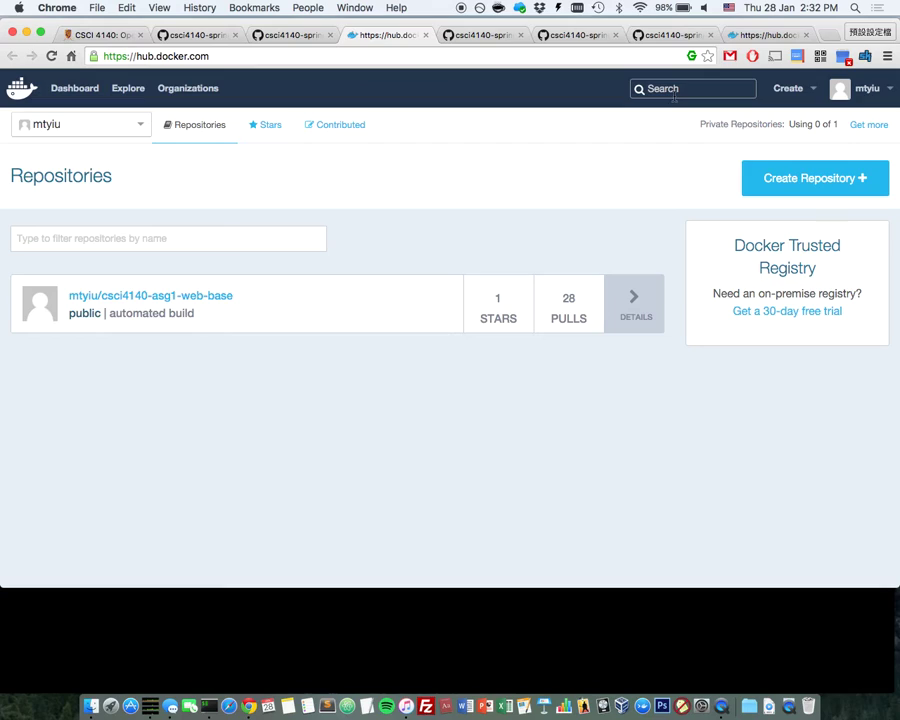
Search Docker Hub for 'mysql' and look over the 2596 matching repositories
click(674, 95)
text(mysql)
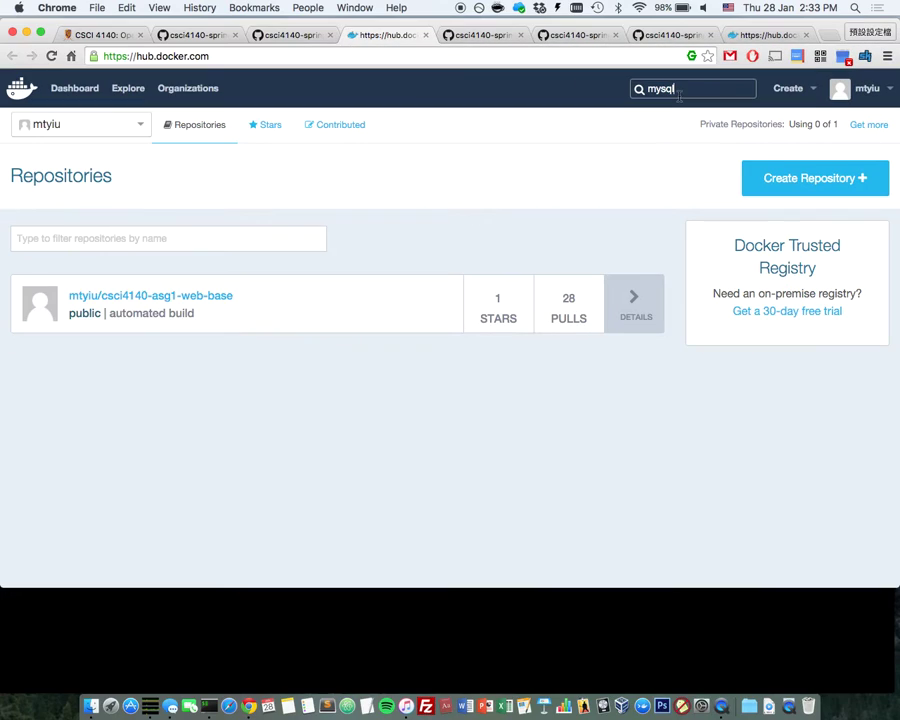
key(Return)
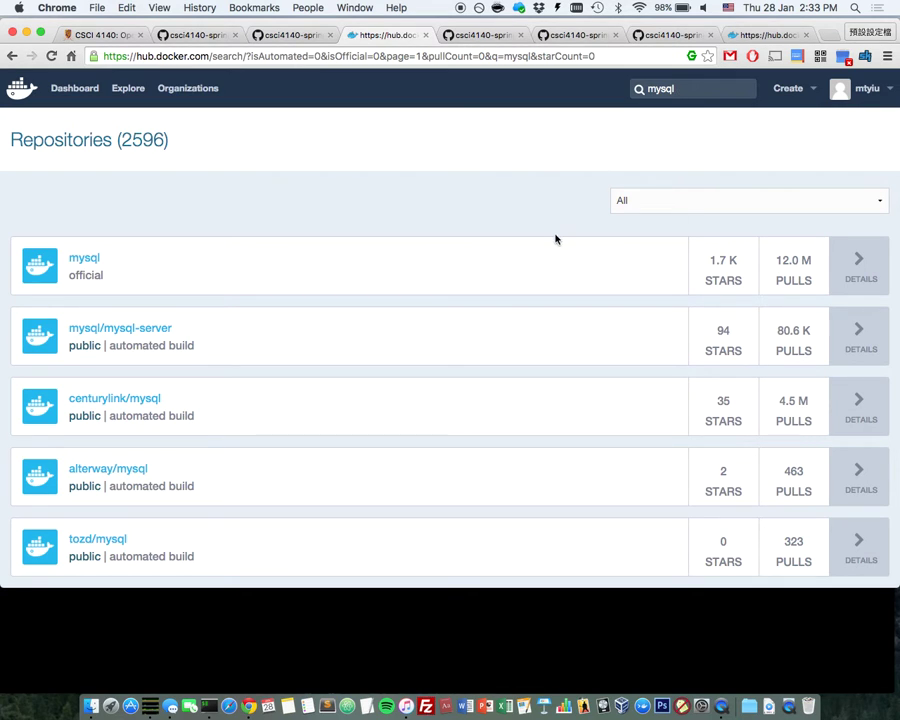
scroll(555, 238, down, 10)
scroll(555, 238, up, 10)
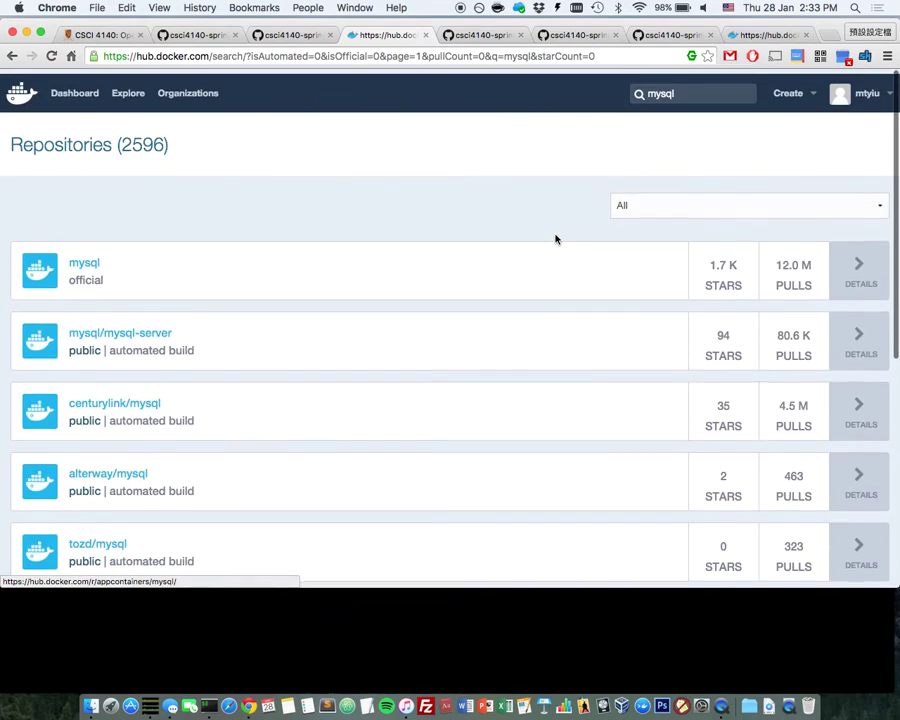
Open the official mysql repository and scroll through its Full Description
click(225, 267)
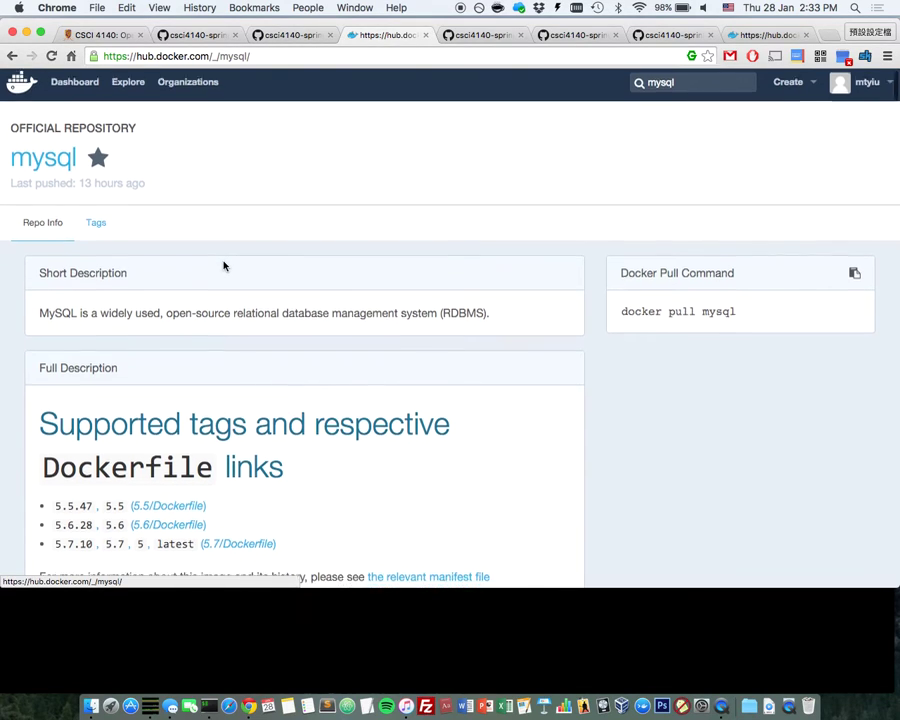
scroll(224, 265, down, 1)
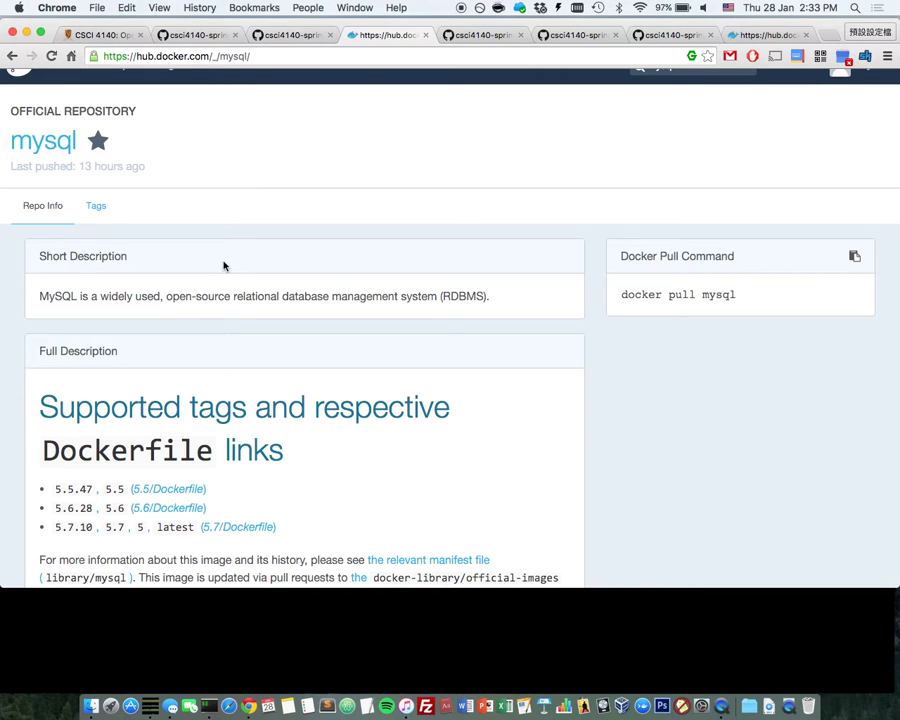
scroll(224, 265, down, 10)
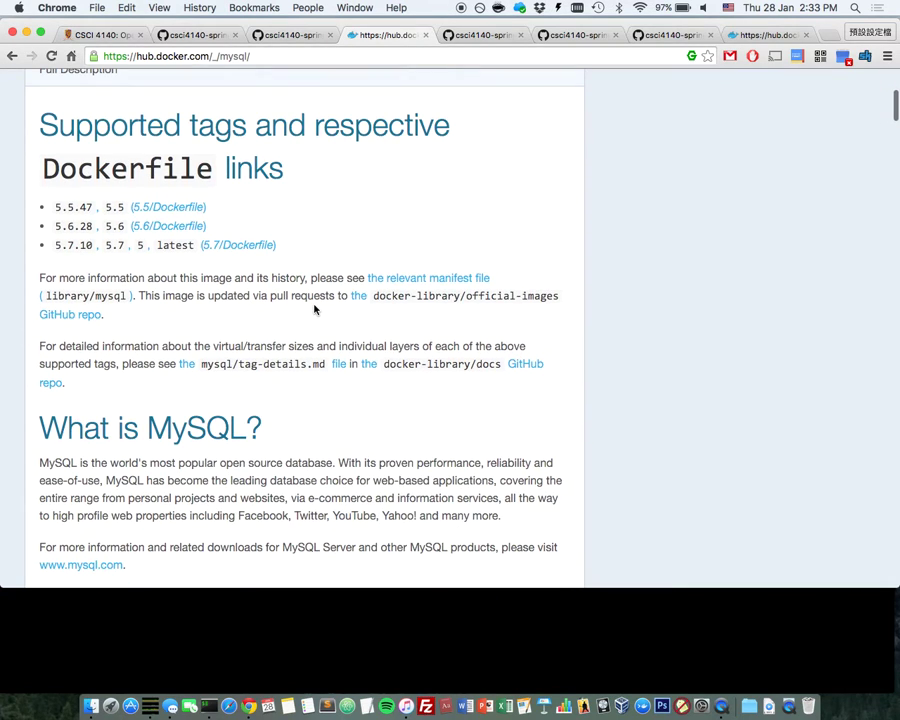
scroll(314, 309, down, 7)
scroll(314, 307, down, 10)
scroll(314, 305, down, 10)
scroll(314, 305, up, 4)
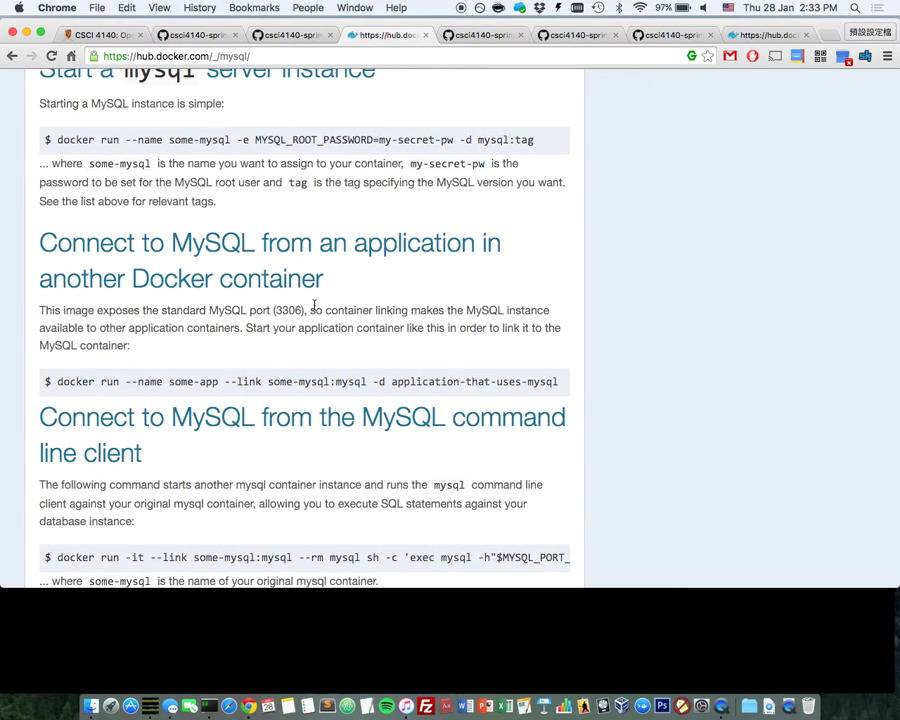
scroll(314, 305, down, 20)
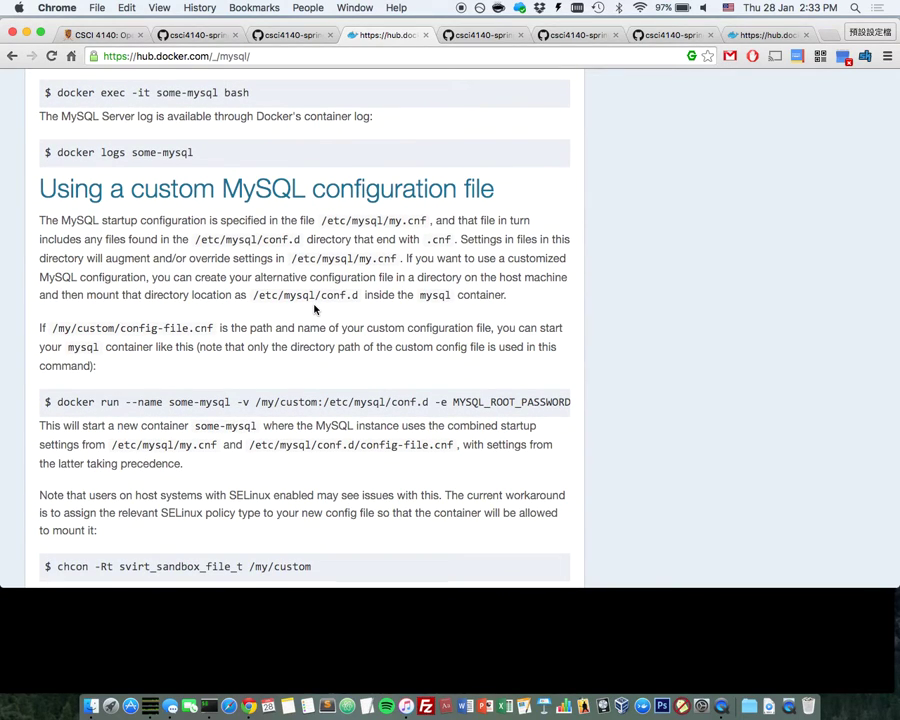
scroll(314, 309, down, 3)
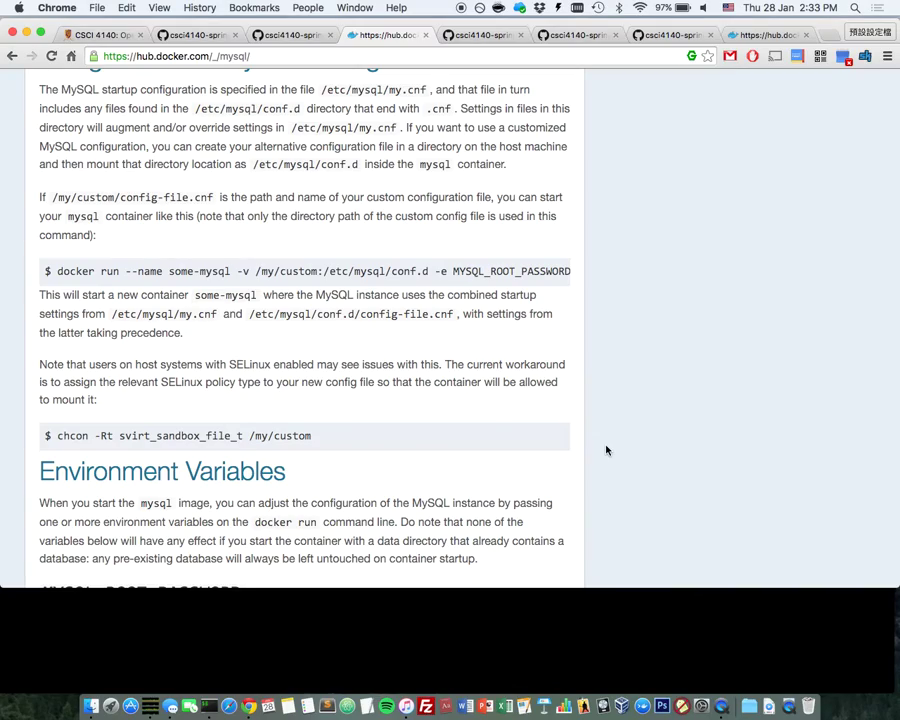
scroll(606, 450, down, 10)
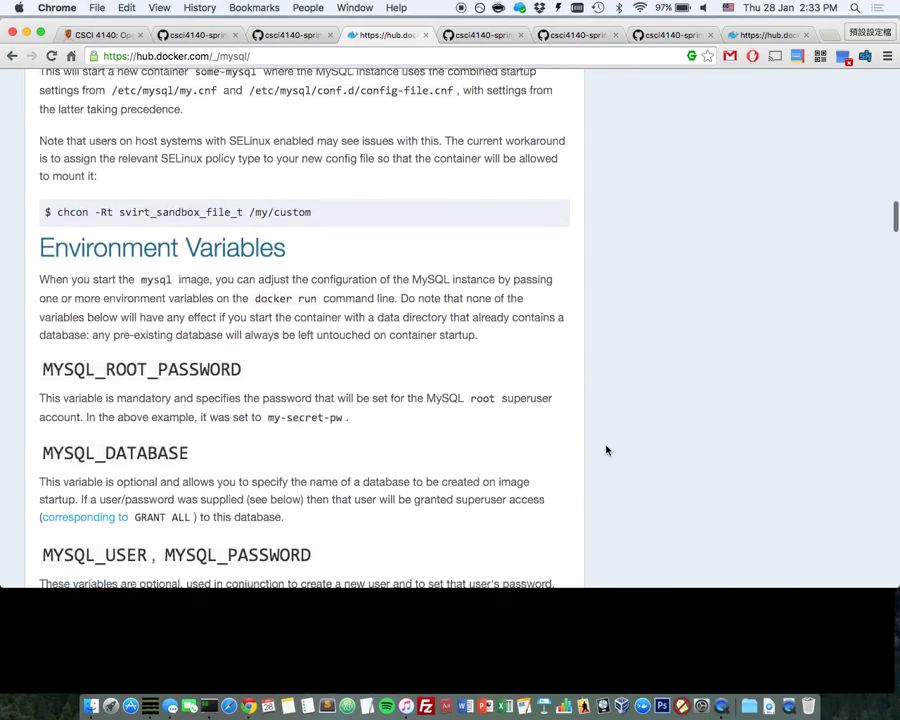
Return to the top of the mysql page, showing 'docker pull mysql' and tags 5.5, 5.6, 5.7/latest
key(Home)
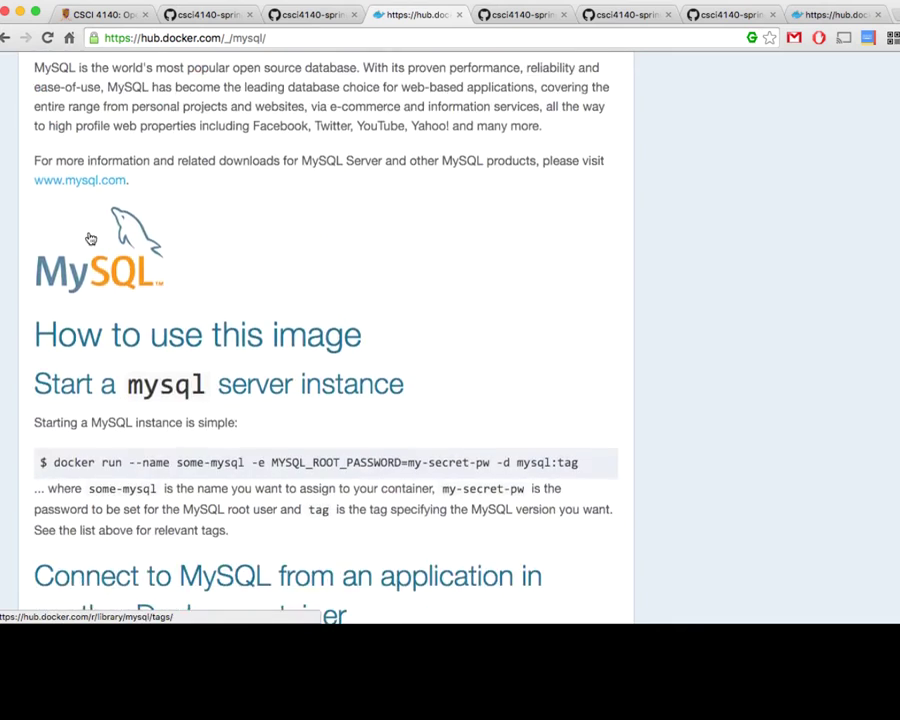
scroll(88, 236, down, 4)
scroll(88, 236, up, 5)
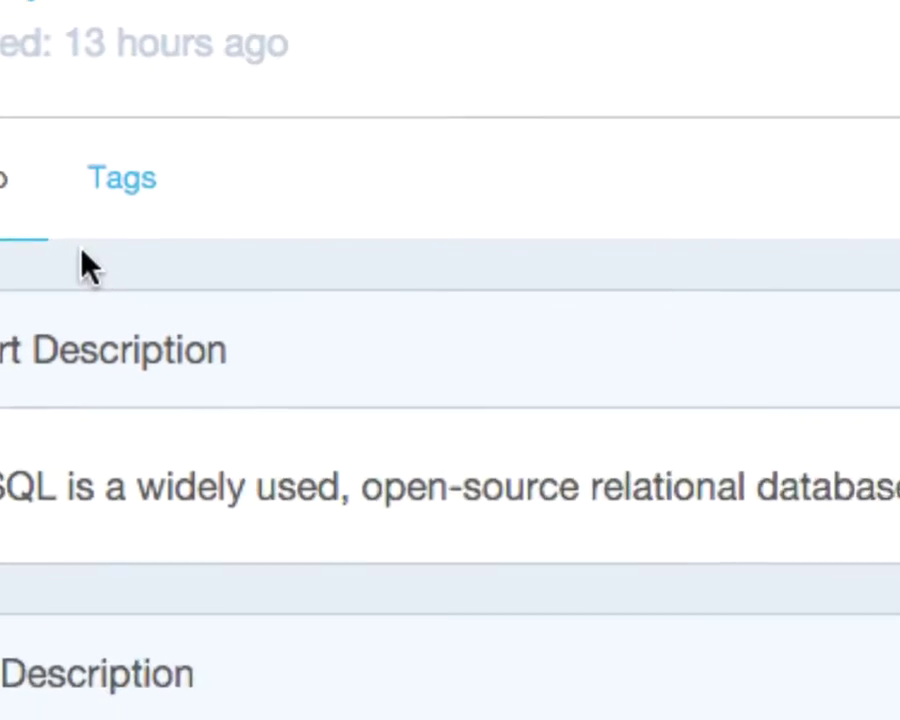
Browse the mysql Tags list with image sizes, e.g. latest 123 MB and 5.5 88 MB
click(100, 230)
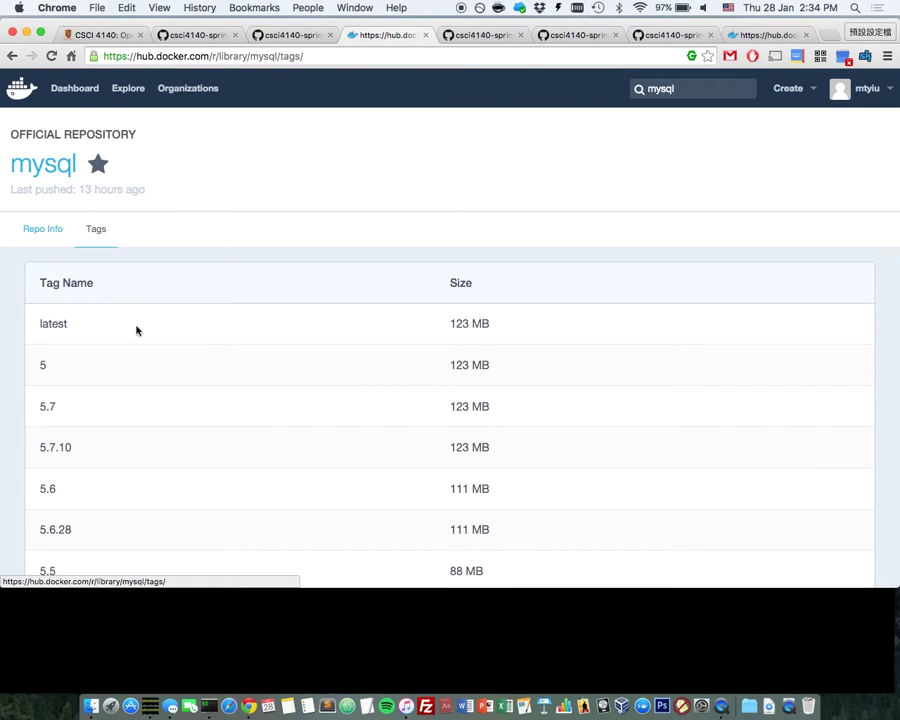
scroll(217, 527, down, 15)
scroll(217, 527, down, 3)
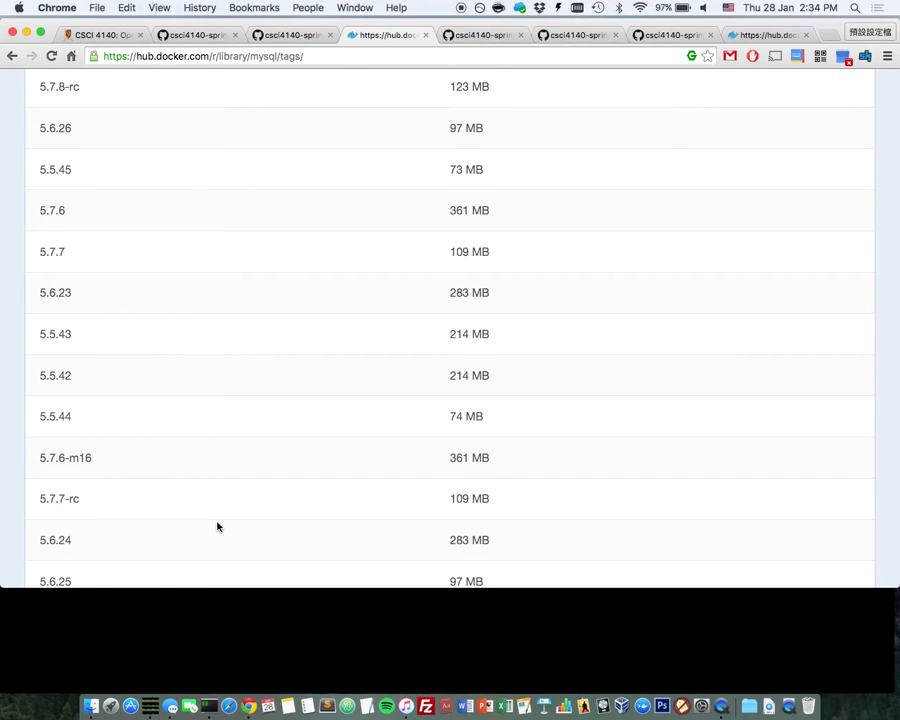
scroll(217, 527, up, 15)
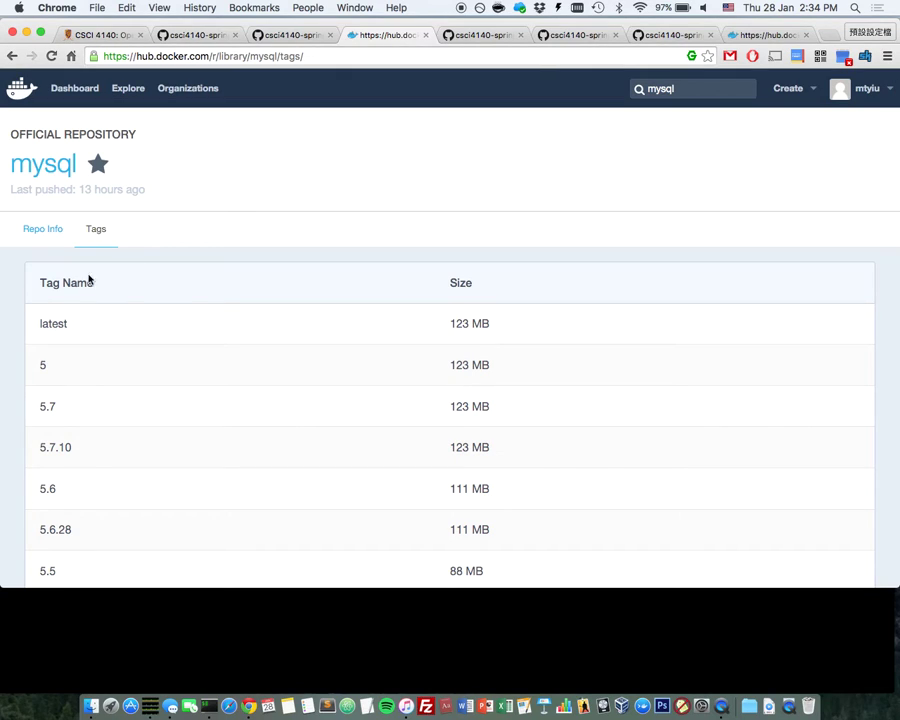
Review the mysql Repo Info description again, then switch back to the GitHub Task-1.md tab
click(50, 228)
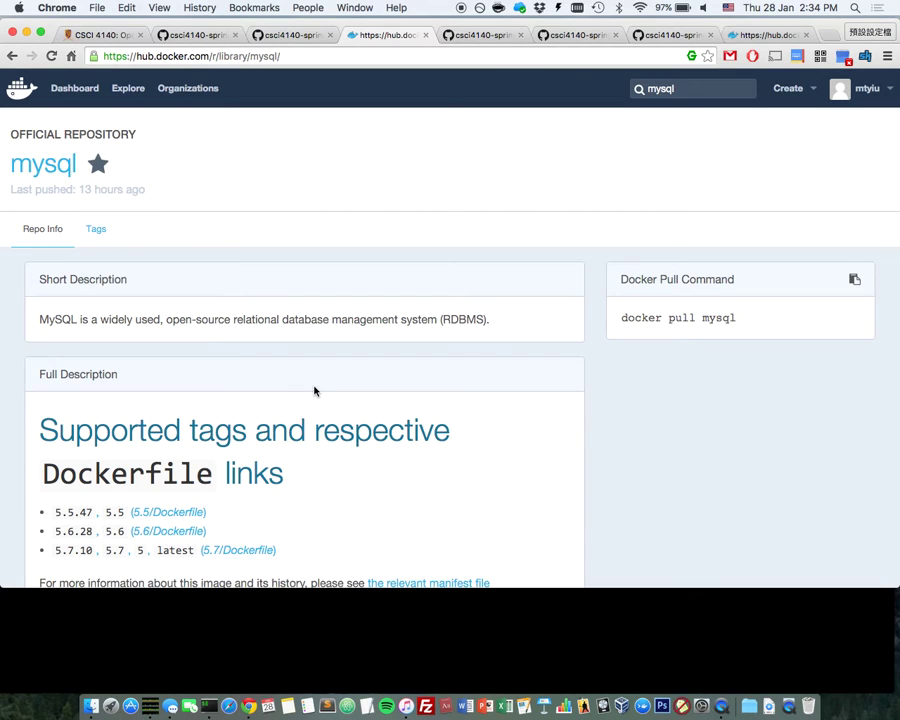
scroll(361, 446, down, 5)
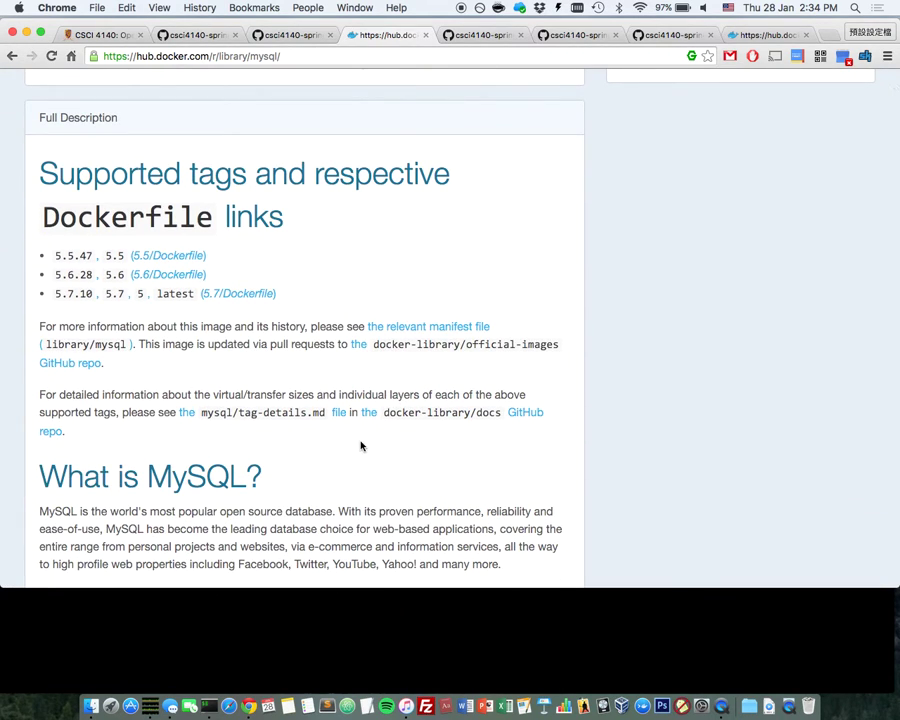
scroll(361, 446, up, 1)
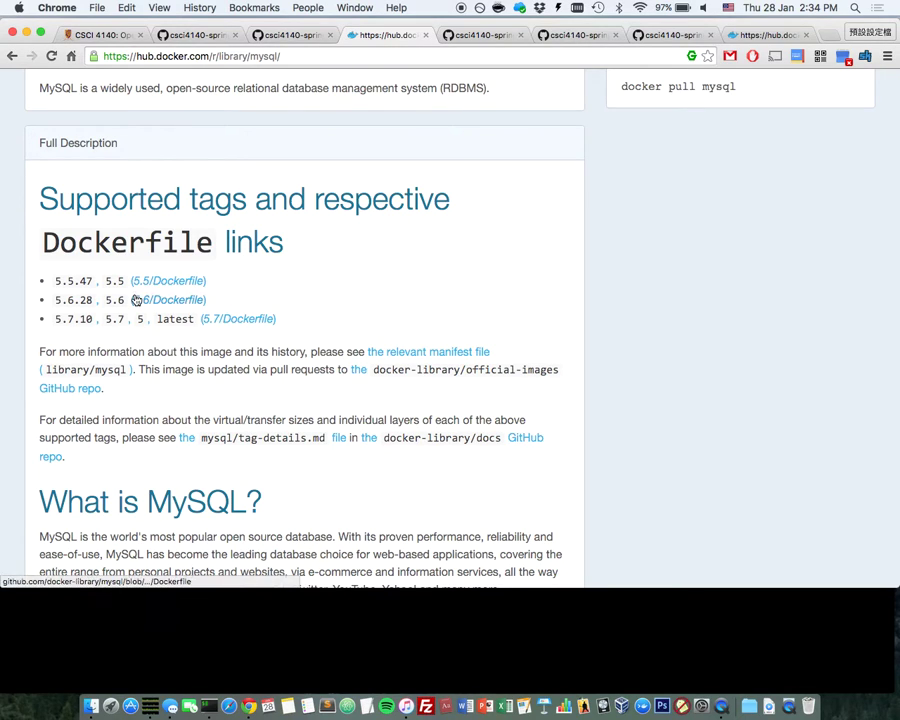
drag(108, 287, 367, 263)
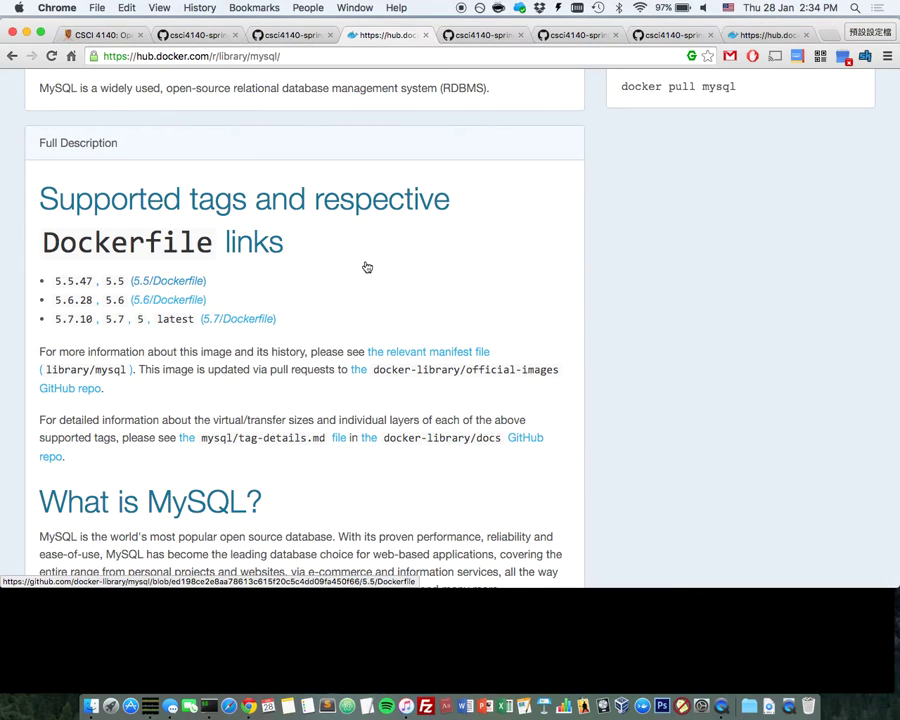
scroll(367, 267, up, 3)
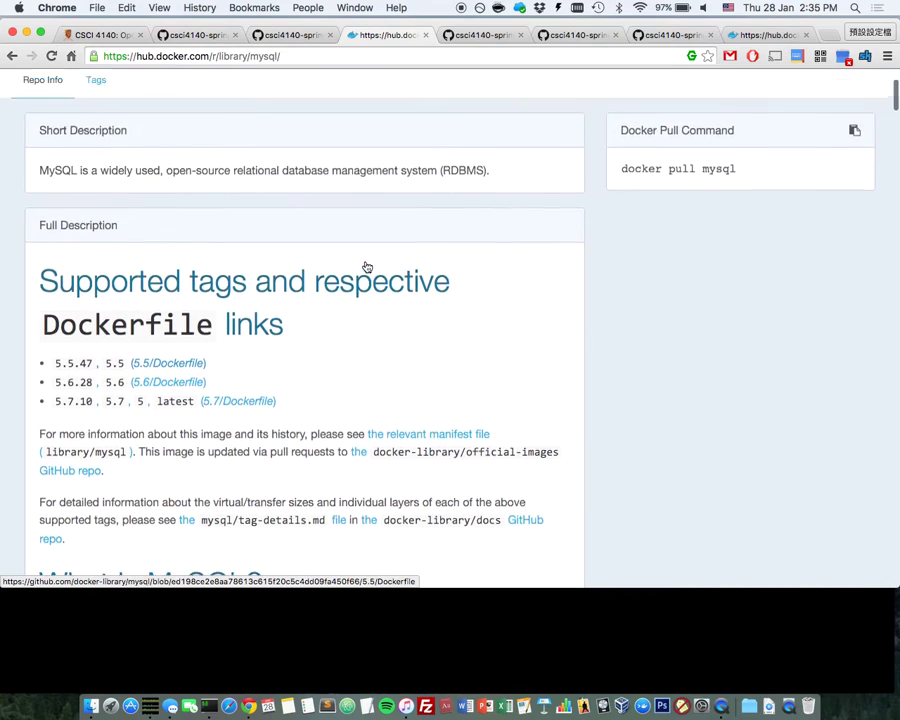
key(ctrl+shift+Tab)
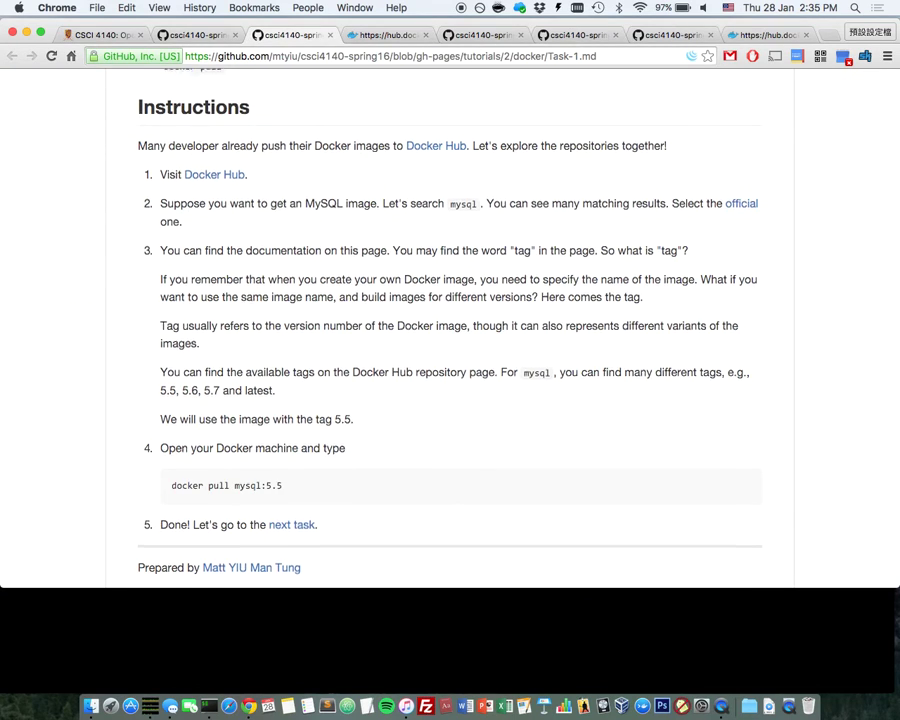
Select and copy the 'docker pull mysql:5.5' command from the tutorial
scroll(450, 320, down, 2)
scroll(450, 320, down, 2)
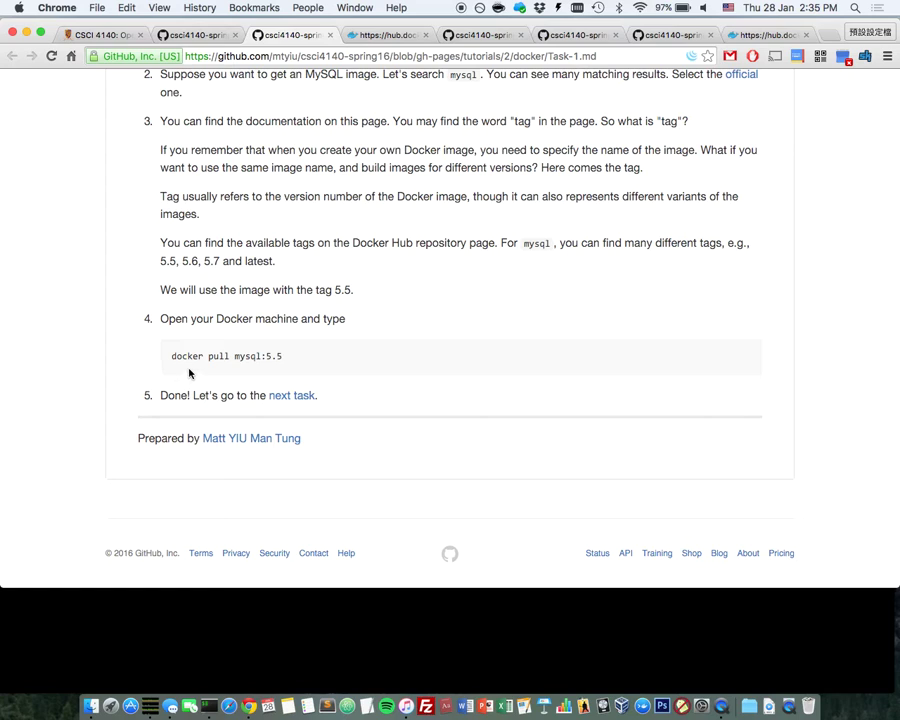
scroll(189, 374, up, 3)
drag(175, 331, 265, 327)
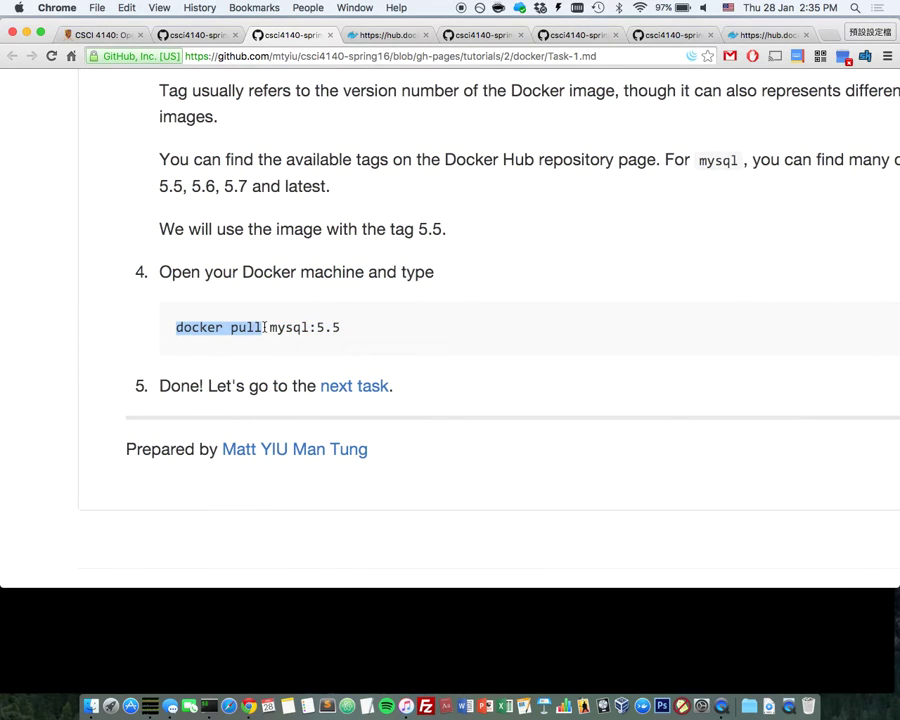
double_click(279, 325)
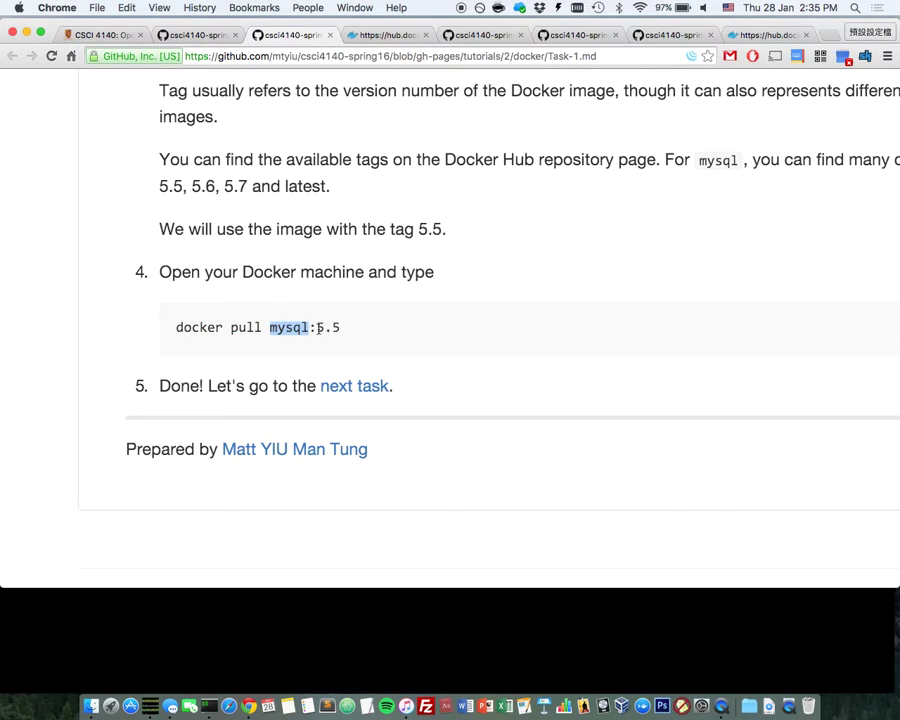
double_click(338, 333)
drag(386, 346, 175, 288)
key(super+c)
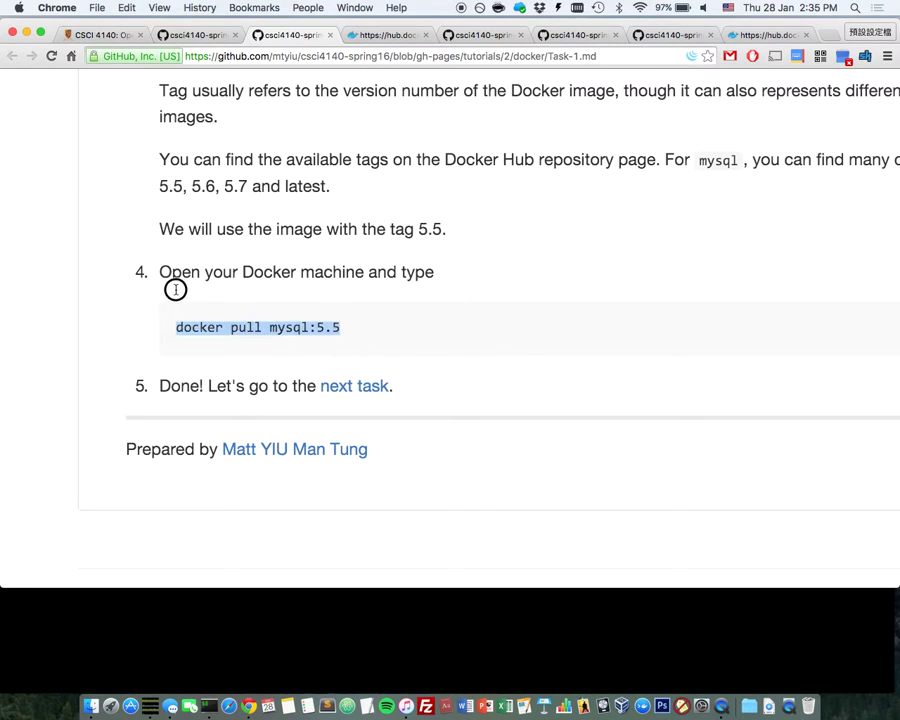
key(alt+space)
Paste and run 'docker pull mysql:5.5' in the iTerm terminal at ~/csci4140/docker
key(super+v)
key(ctrl+u)
key(super+w)
key(super+v)
key(Return)
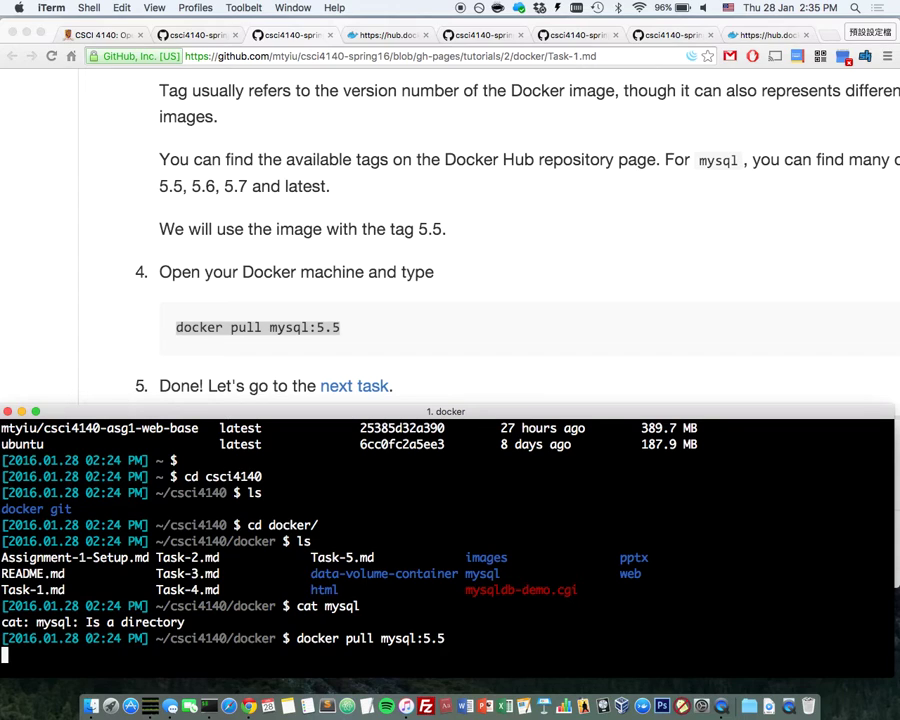
Run 'docker images' and confirm mysql 5.5 (256.4 MB) is listed
key(Return)
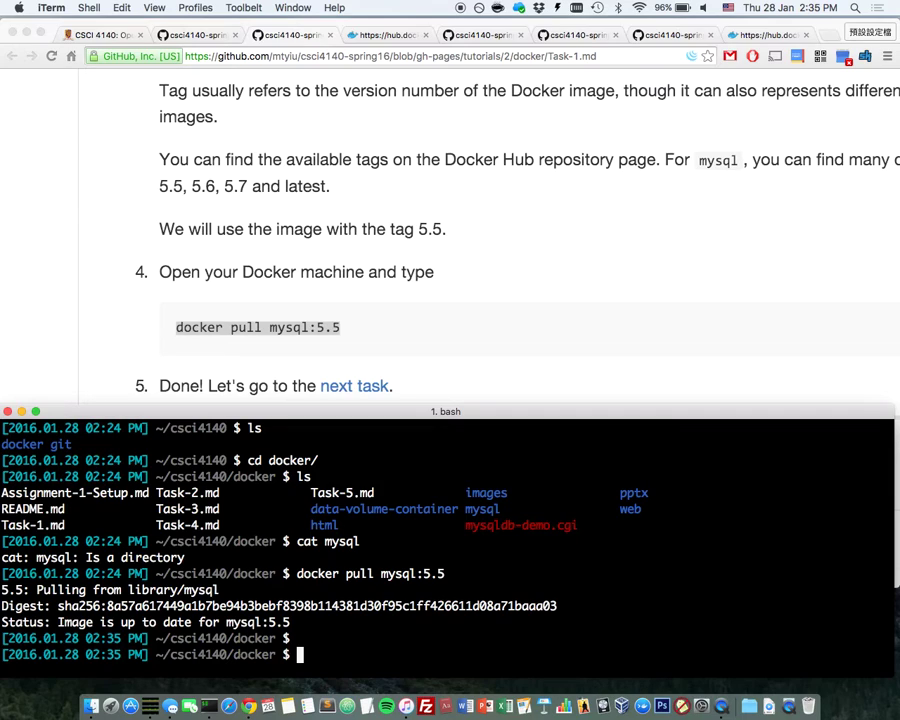
text(docker images)
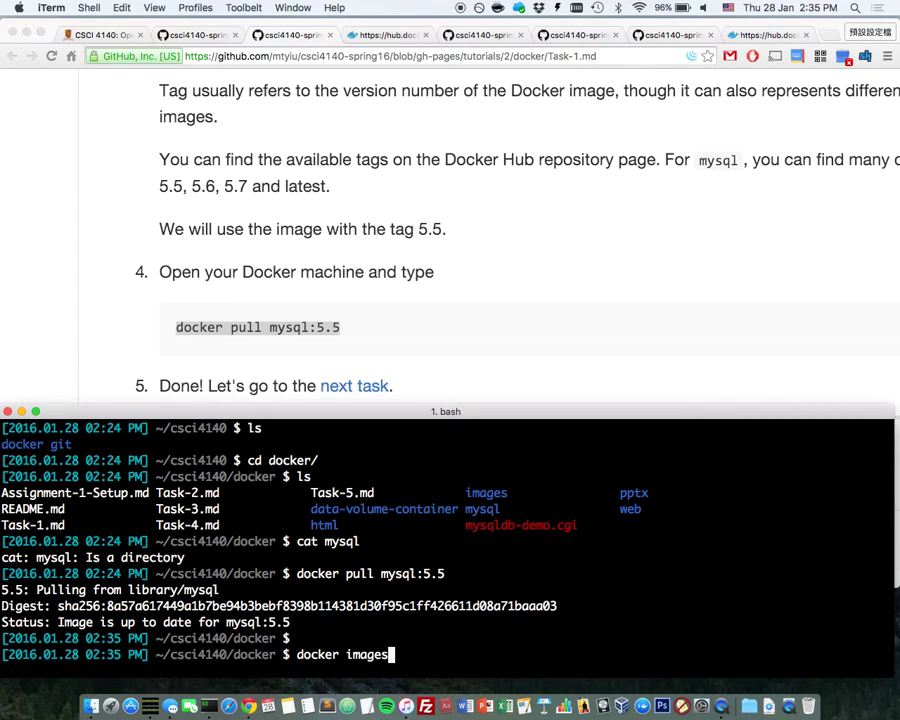
key(Return)
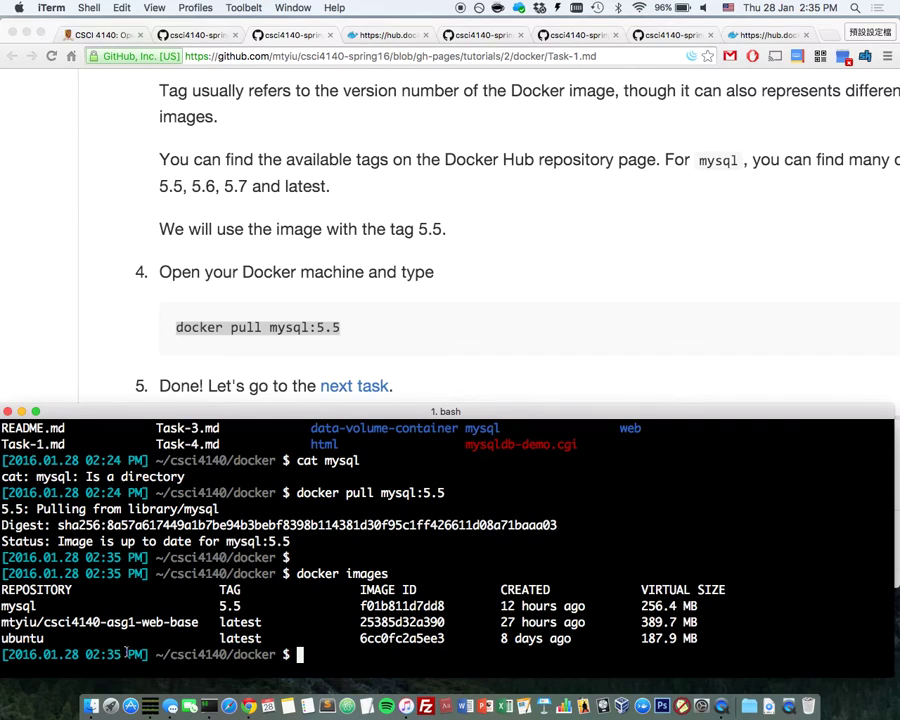
Select the 'docker images' command in the terminal and the 'docker pull mysql:5.5' line in the browser
drag(296, 574, 388, 574)
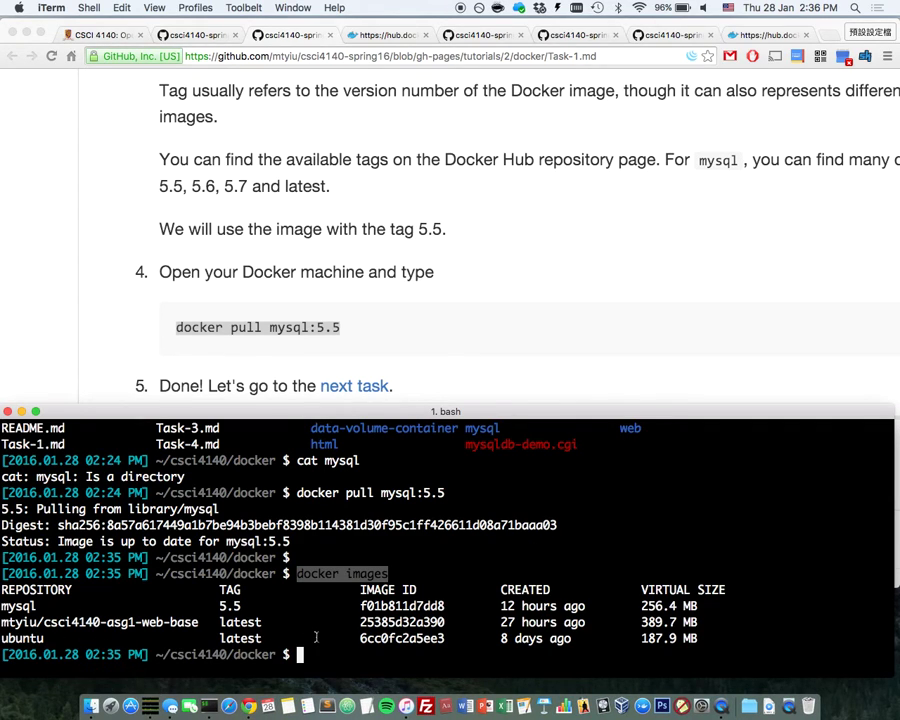
click(489, 317)
triple_click(489, 317)
Read the Task 2: Configure a Docker Container tutorial, then switch to the Docker Hub mysql tab
click(384, 389)
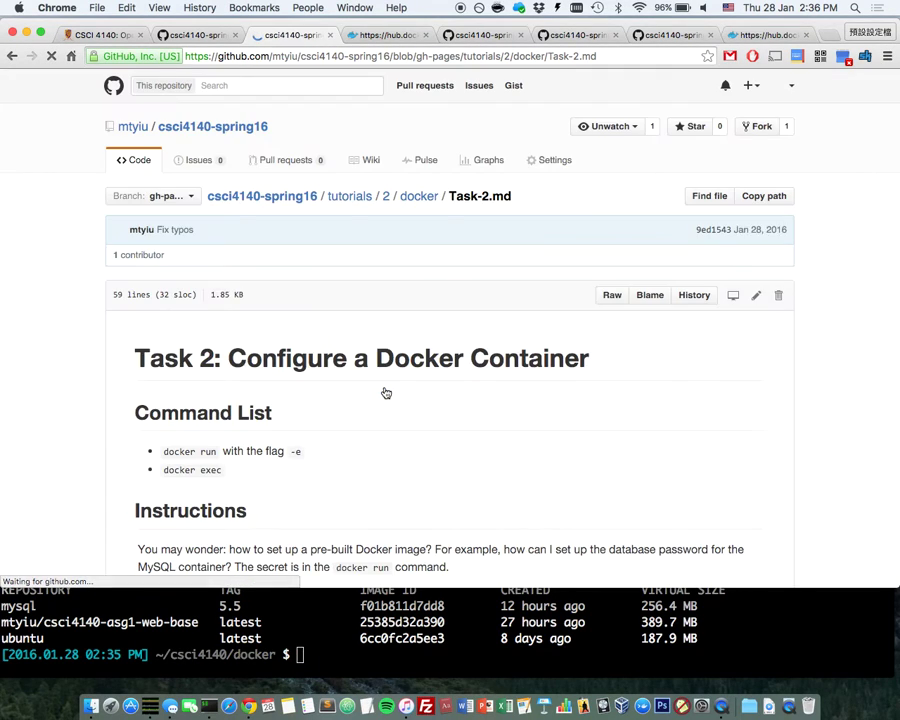
scroll(386, 393, down, 5)
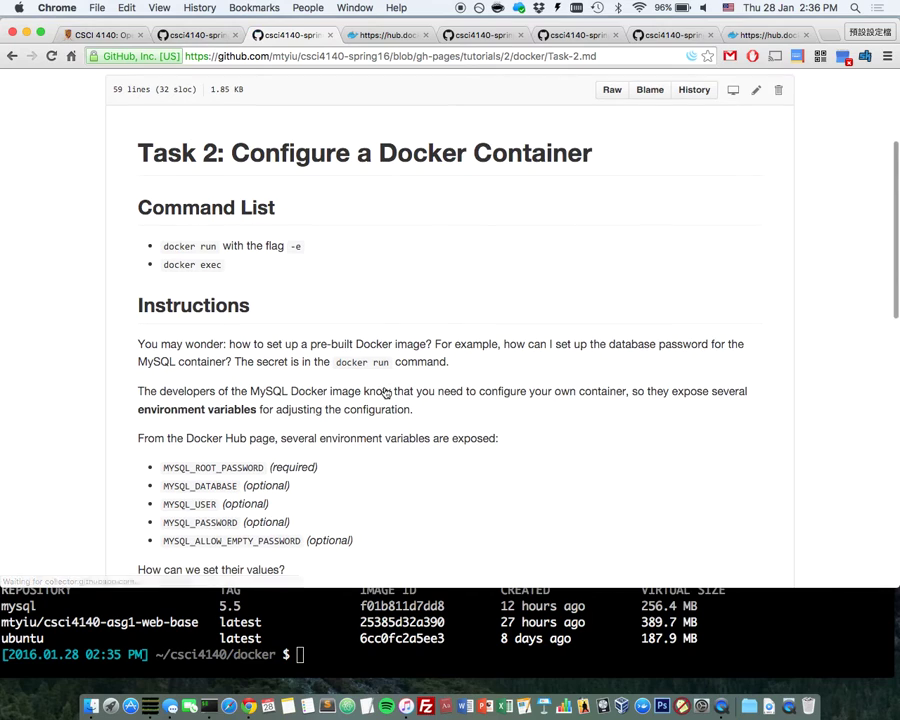
scroll(386, 393, down, 1)
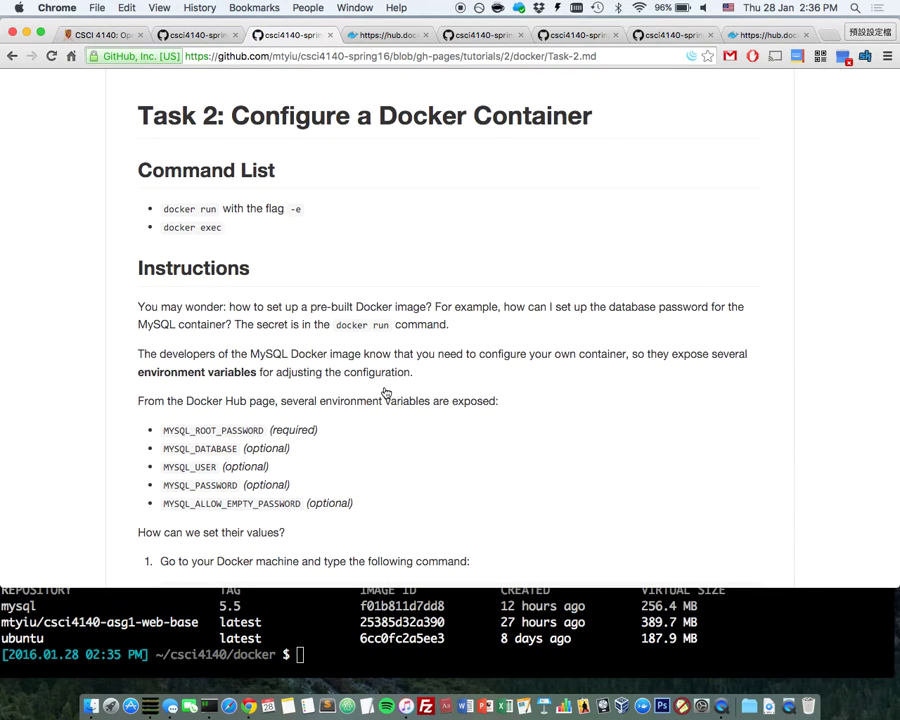
scroll(386, 393, down, 6)
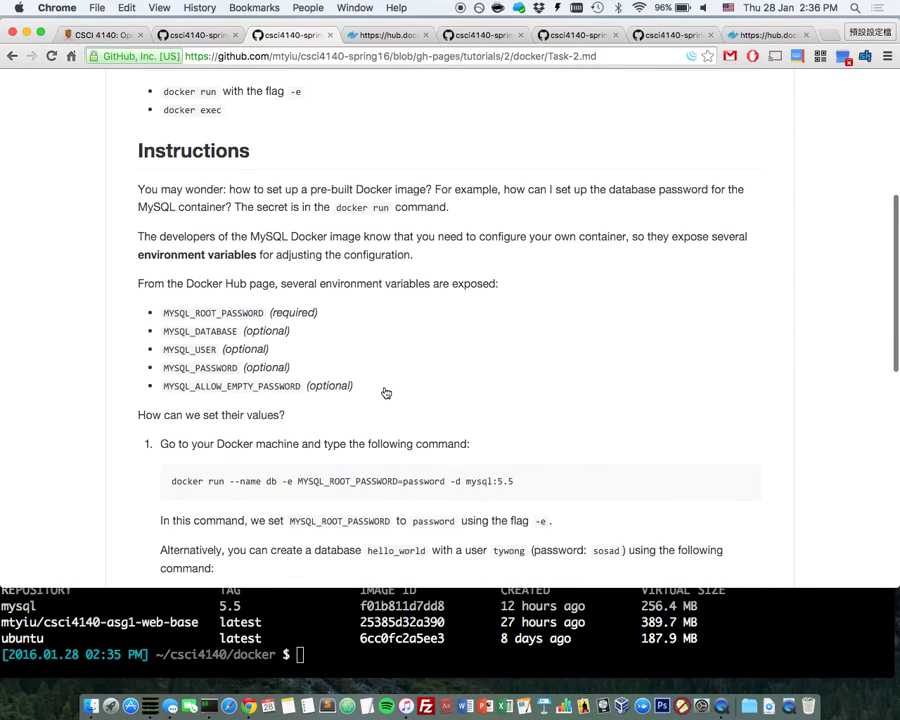
scroll(386, 393, up, 4)
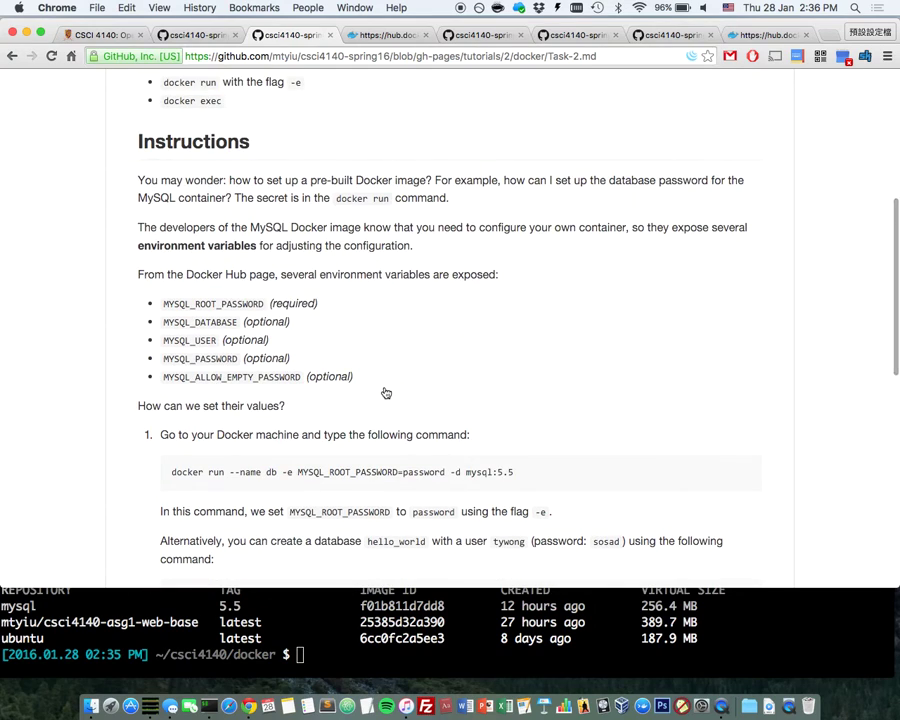
scroll(386, 393, up, 2)
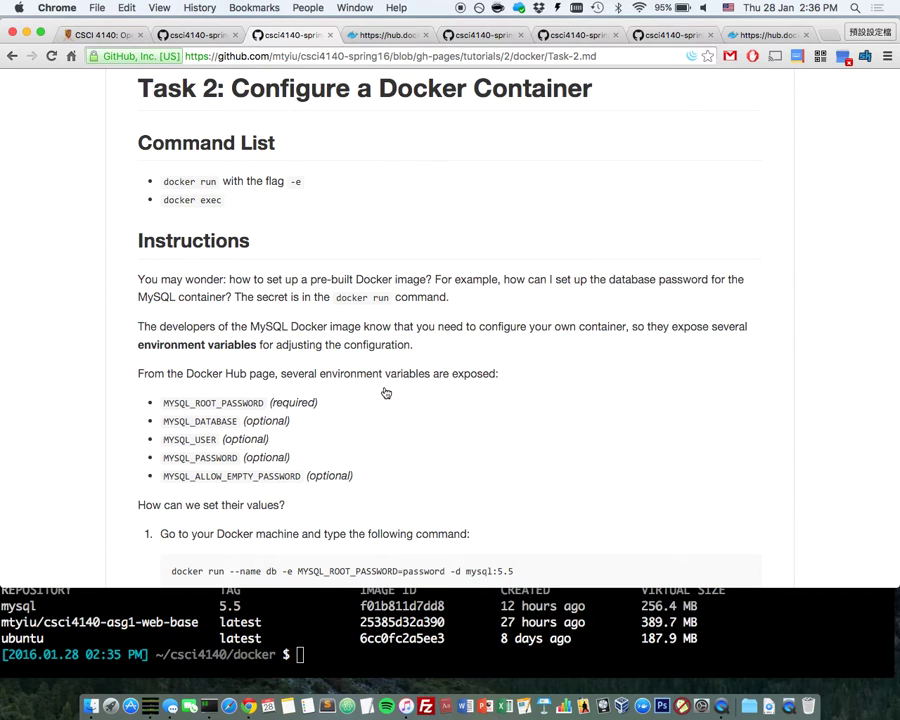
scroll(386, 393, down, 3)
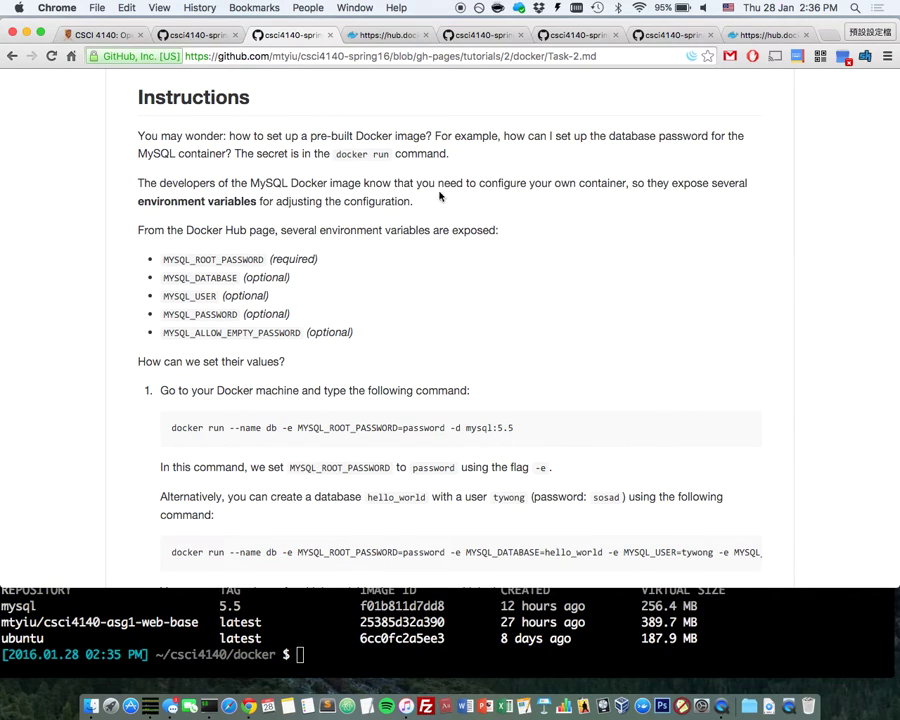
key(ctrl+Tab)
scroll(453, 433, down, 15)
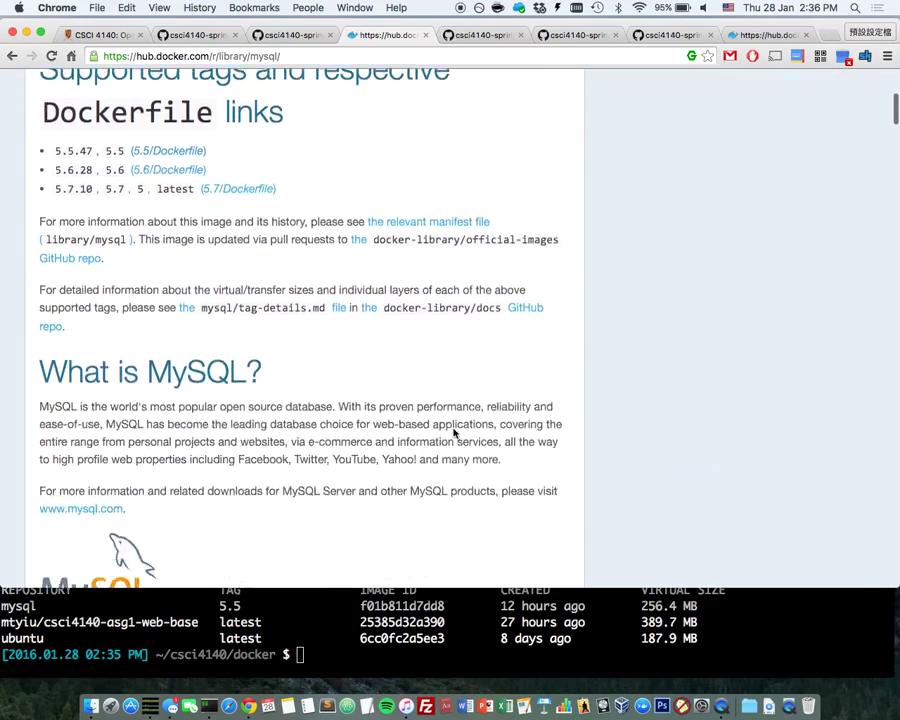
Find the Environment Variables section of the mysql page by searching 'envi'
key(super+f)
text(envi)
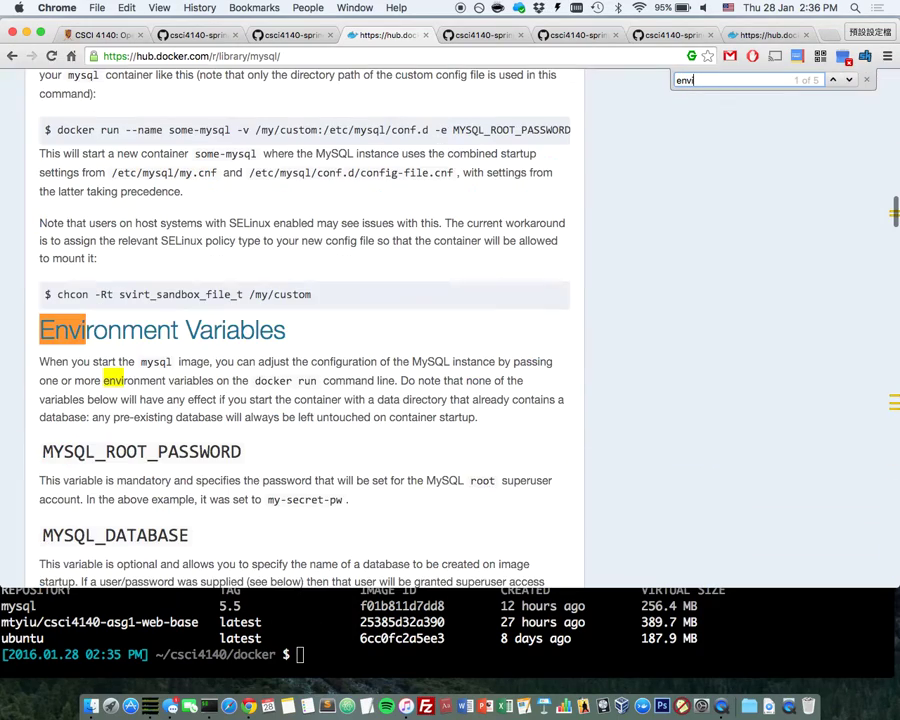
key(Escape)
scroll(434, 482, down, 5)
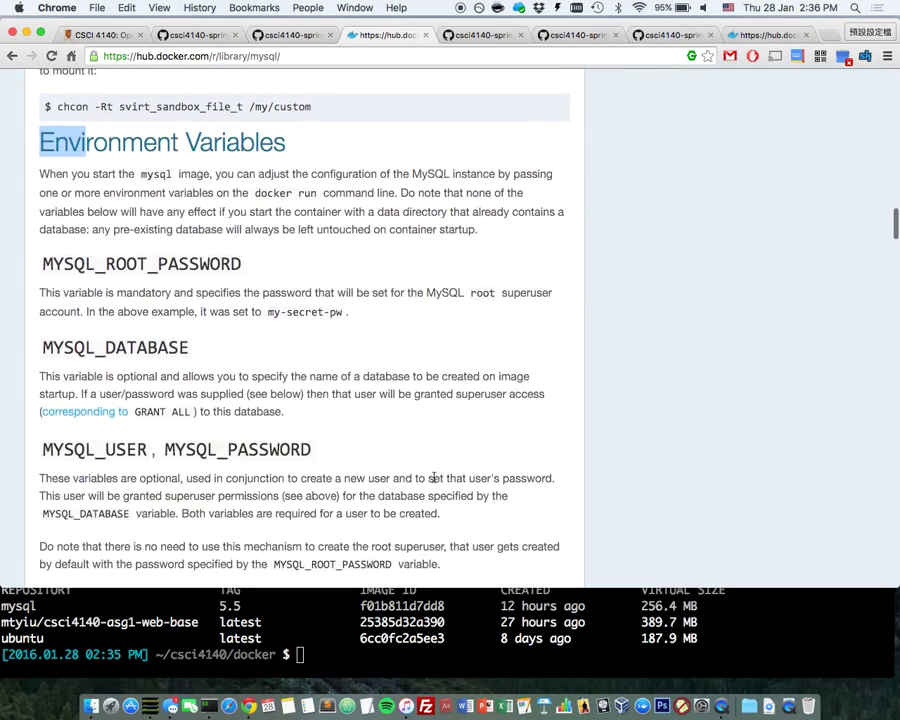
scroll(434, 482, down, 3)
scroll(434, 482, up, 3)
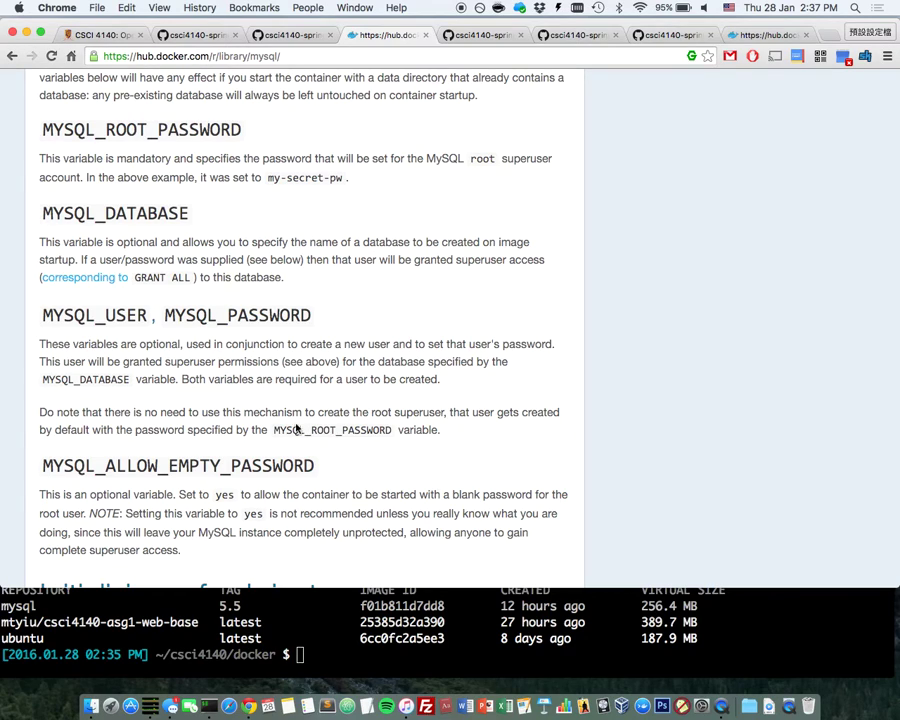
Highlight MYSQL_USER/MYSQL_PASSWORD, MYSQL_ALLOW_EMPTY_PASSWORD, and the MYSQL_ROOT_PASSWORD and MYSQL_DATABASE descriptions
drag(33, 315, 368, 314)
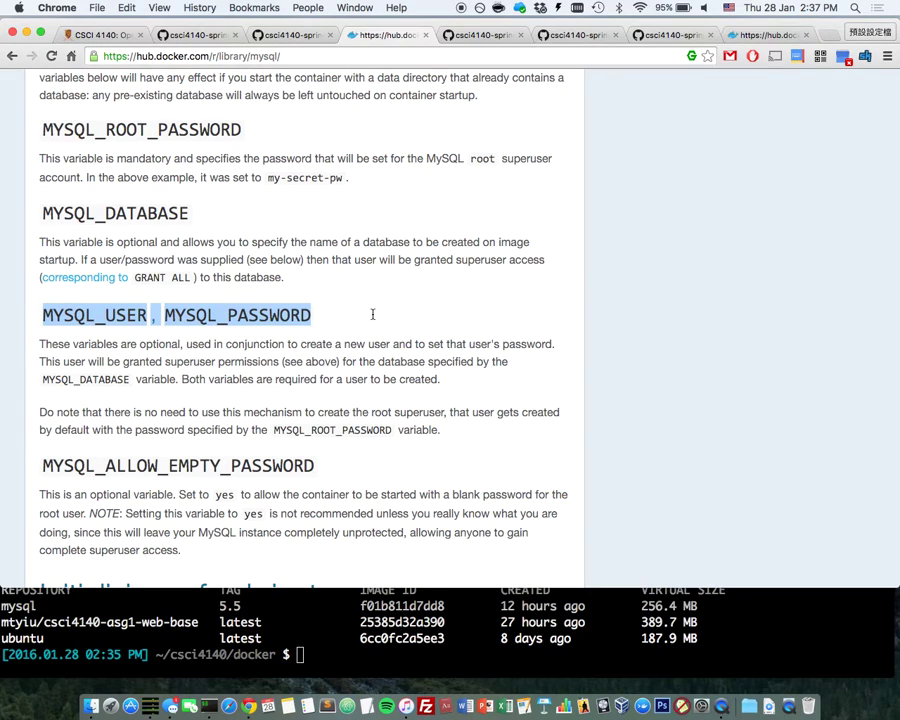
double_click(185, 468)
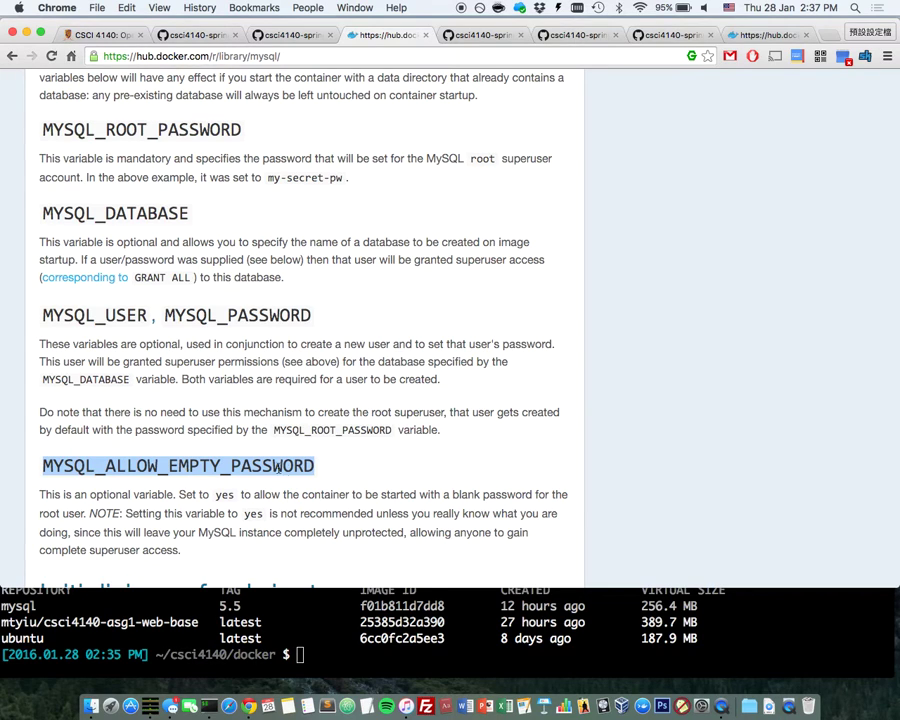
scroll(205, 335, up, 3)
drag(42, 219, 321, 400)
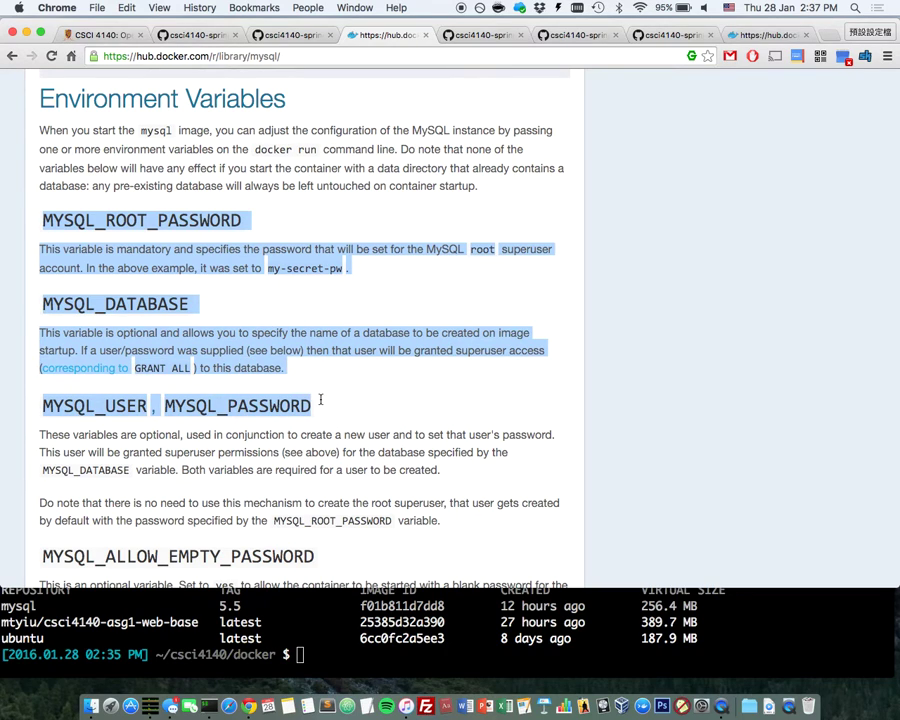
Return to Task-2.md's docker run command for the db container and bring iTerm forward
key(ctrl+shift+Tab)
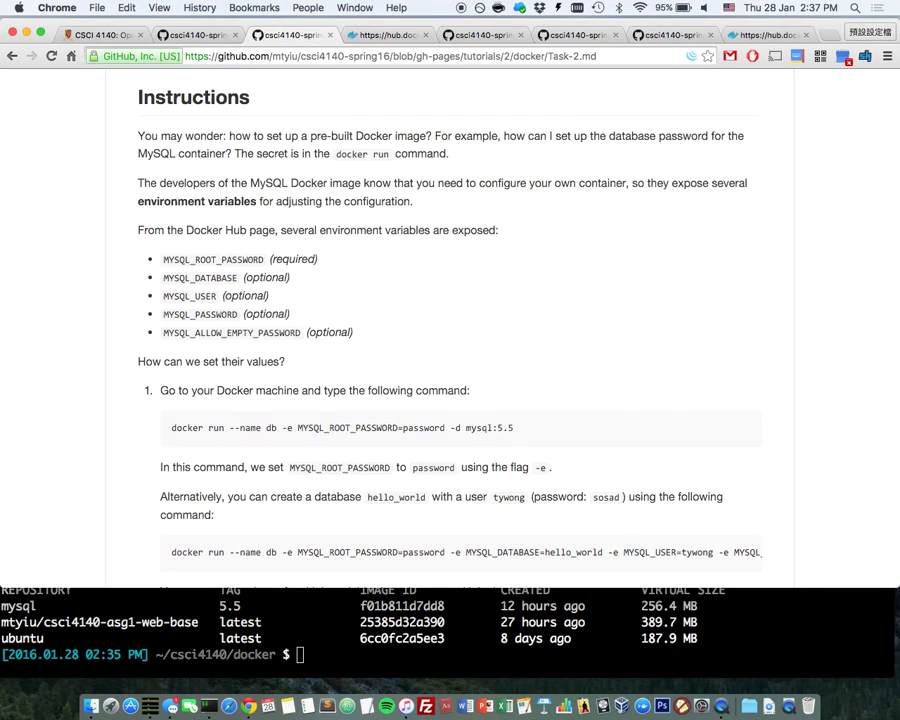
scroll(450, 330, down, 3)
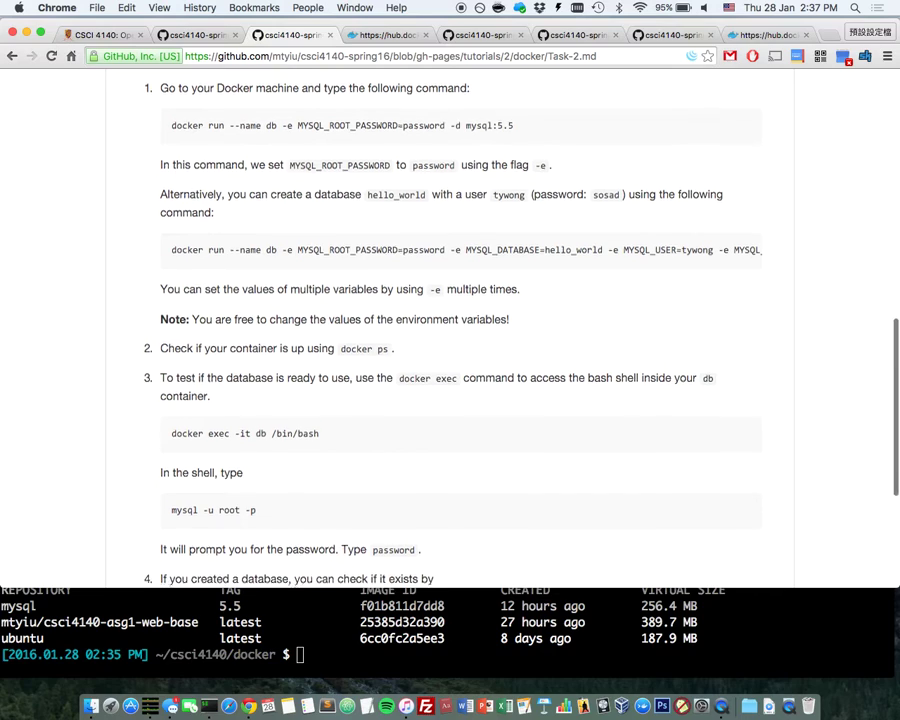
key(super+Tab)
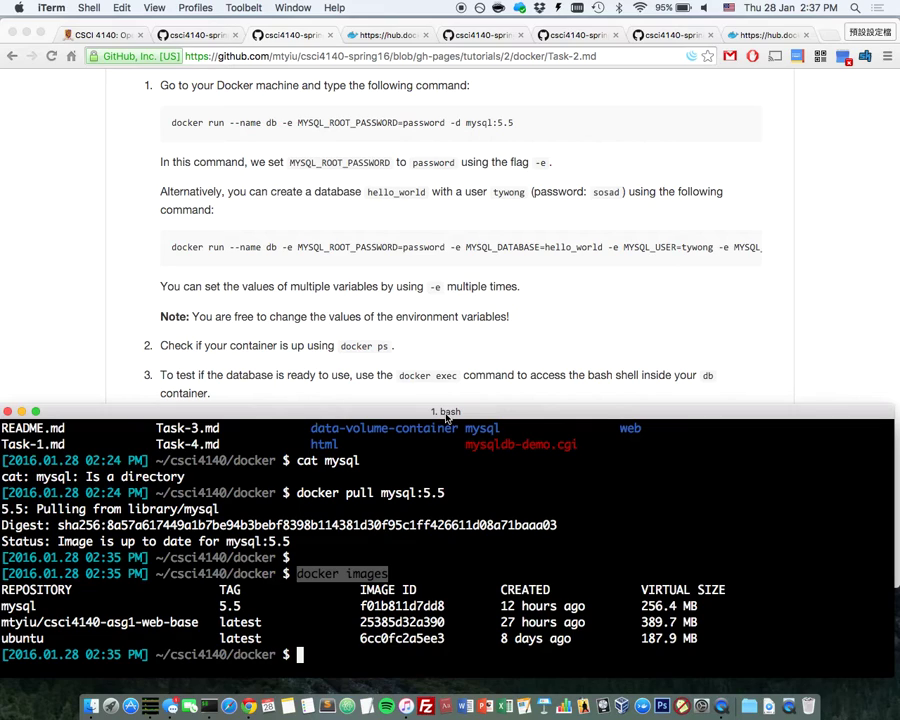
Clear the screen and begin docker run with container name db, copying MYSQL_ROOT_PASSWORD from the tutorial
key(ctrl+l)
text(docker run --name)
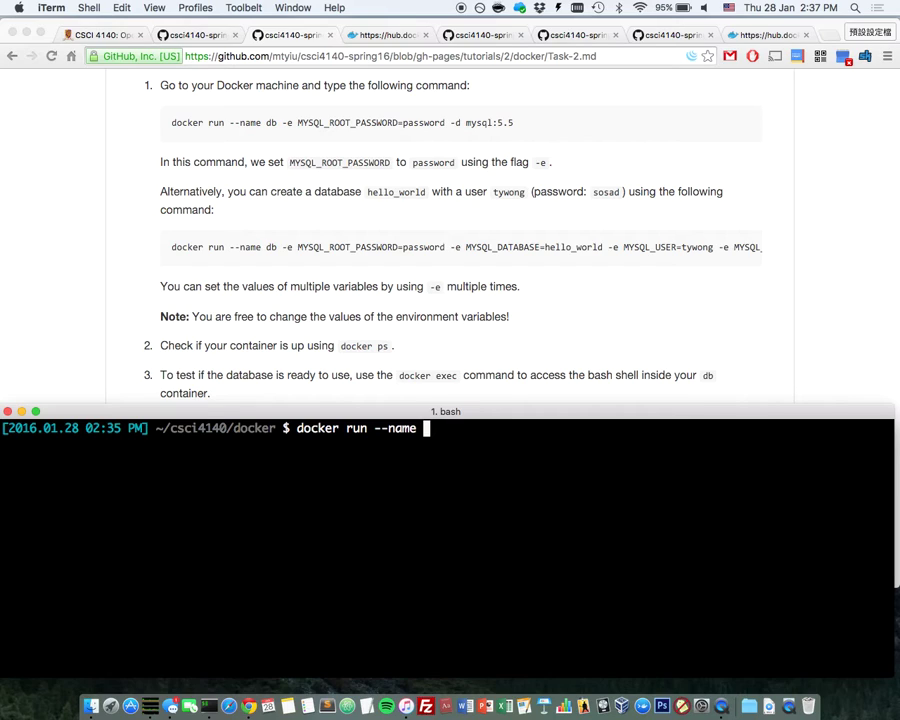
text(db)
double_click(366, 124)
key(super+c)
key(super+Tab)
Finish the command with -e MYSQL_ROOT_PASSWORD set to the root password and -d mysql:5.5, and run it
text(-e)
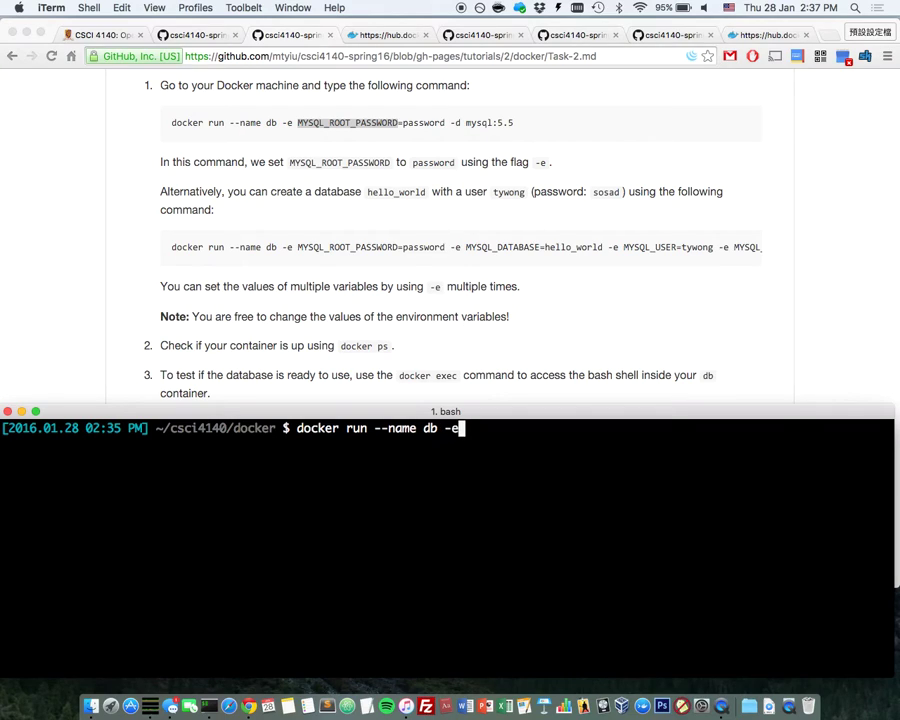
key(super+v)
key(ctrl+w)
text(-e)
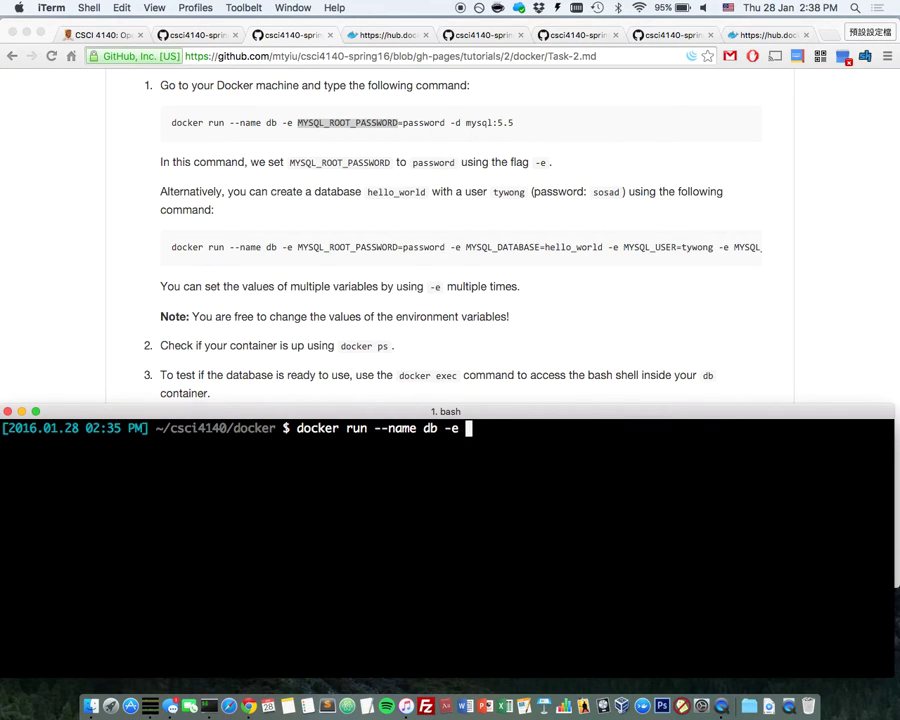
key(super+v)
text(=)
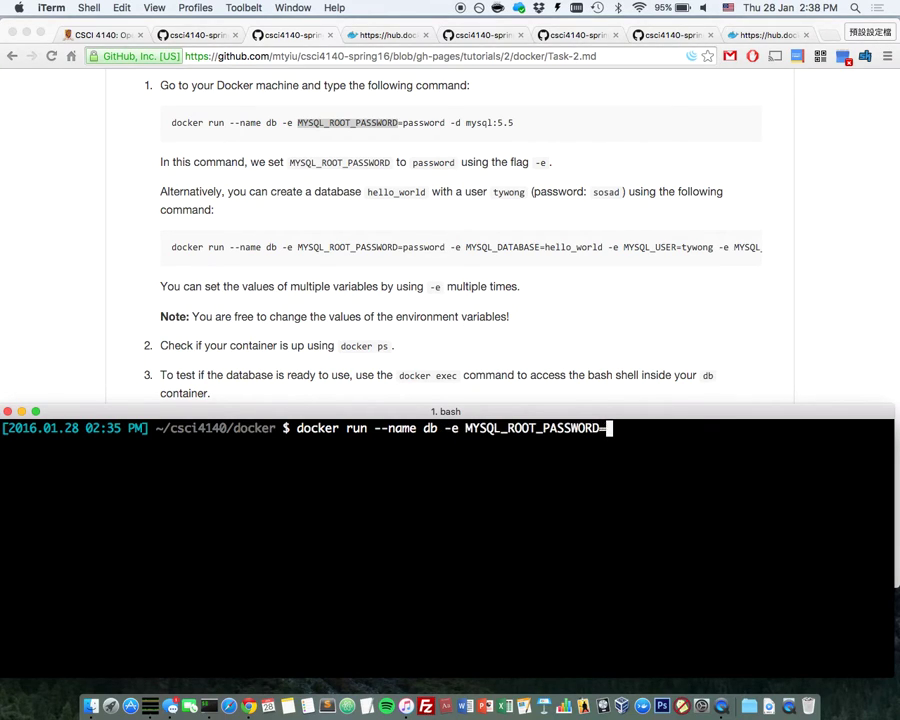
text(pAA)
key(BackSpace)
key(BackSpace)
text(assword)
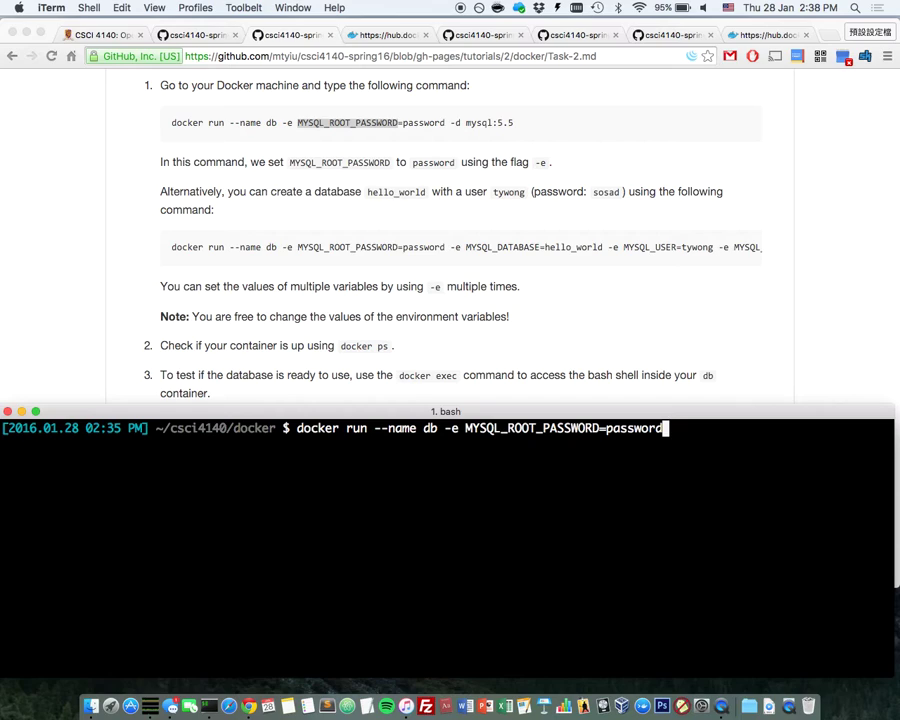
text( -d mysql:5.5)
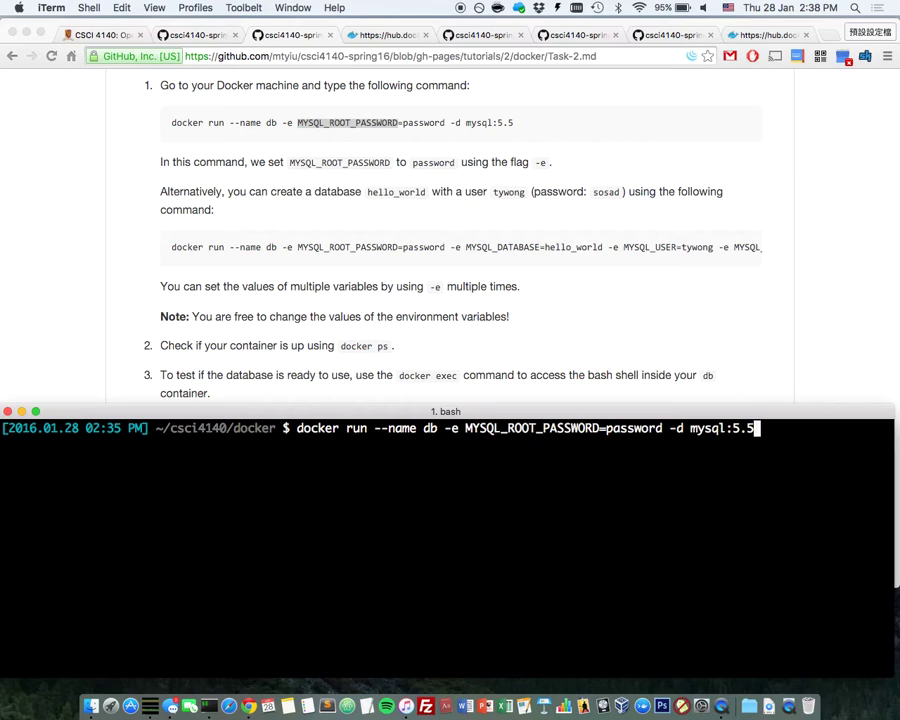
key(Return)
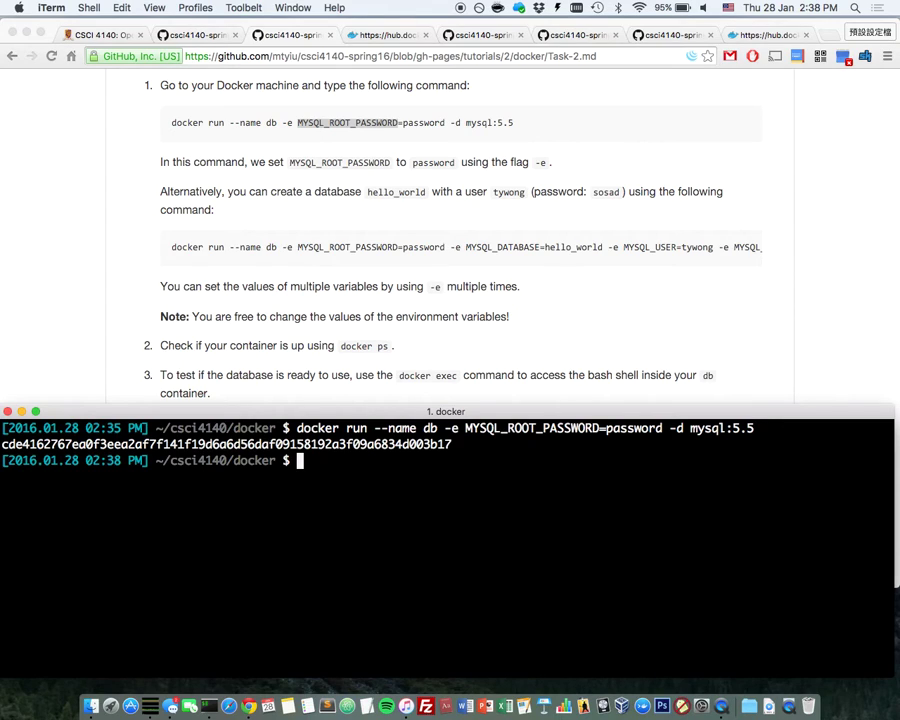
Run docker ps and confirm the db container shows an Up status
text(docker ps)
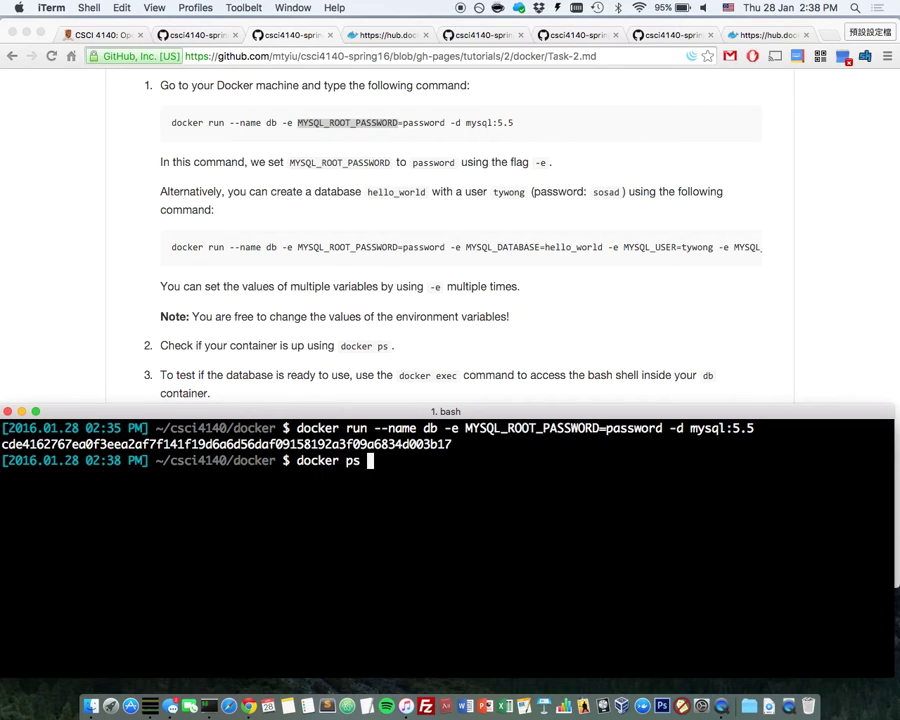
key(Return)
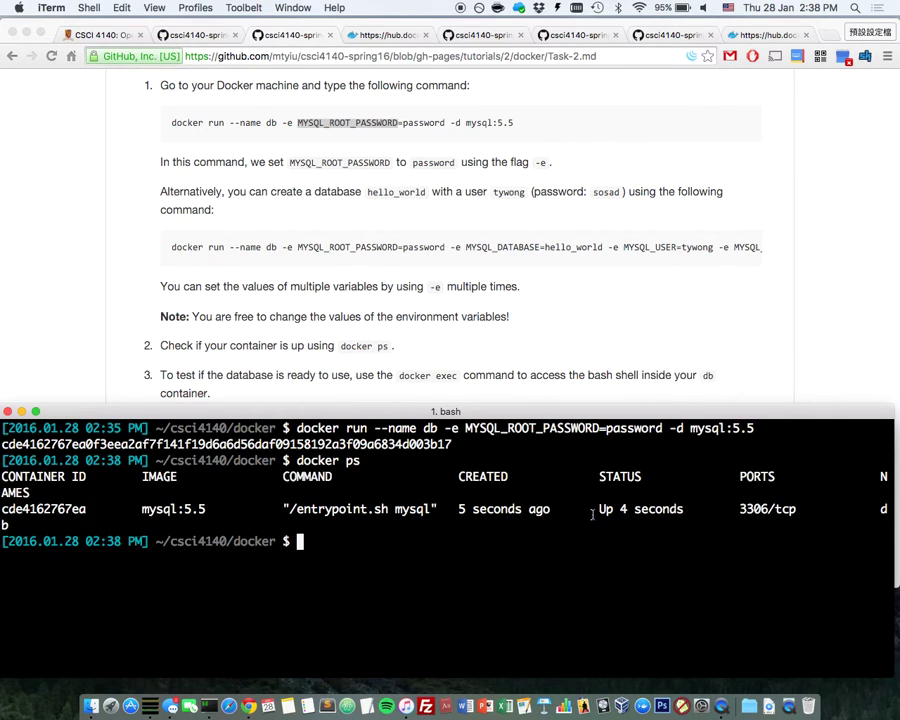
drag(599, 508, 676, 509)
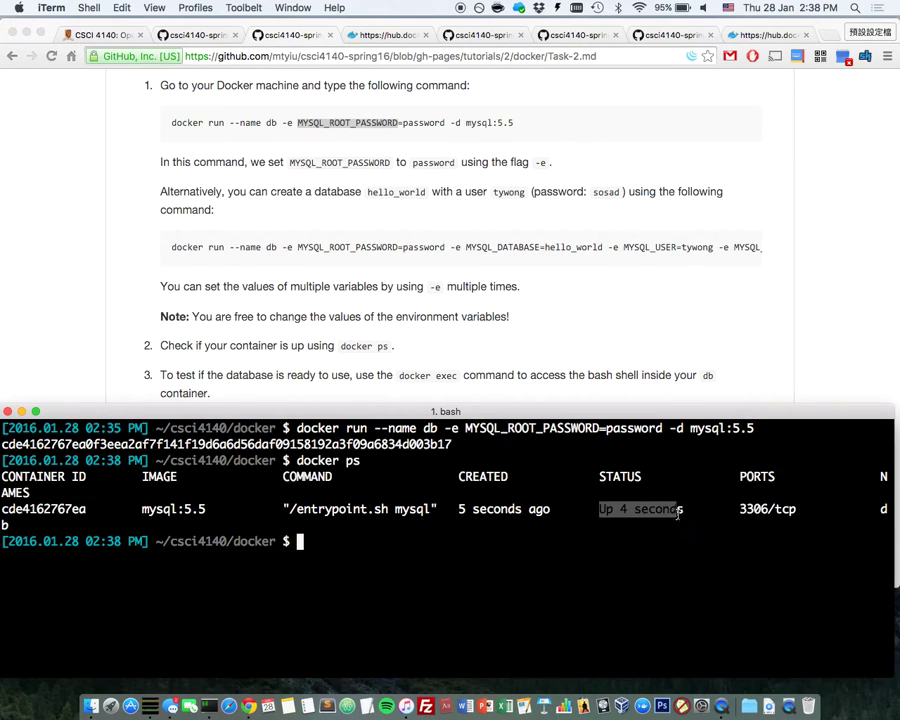
click(684, 579)
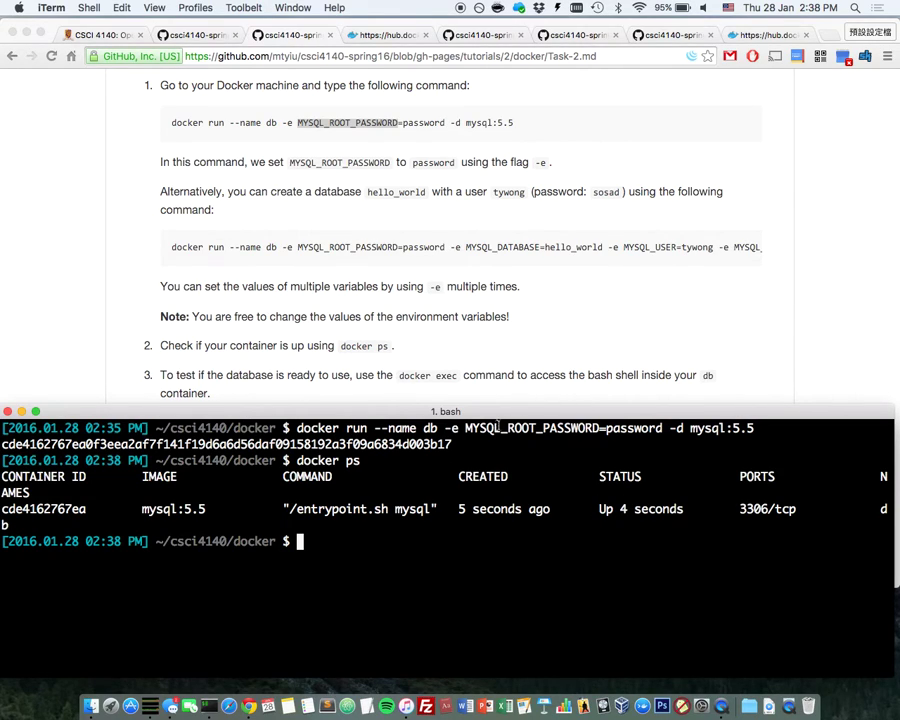
double_click(453, 428)
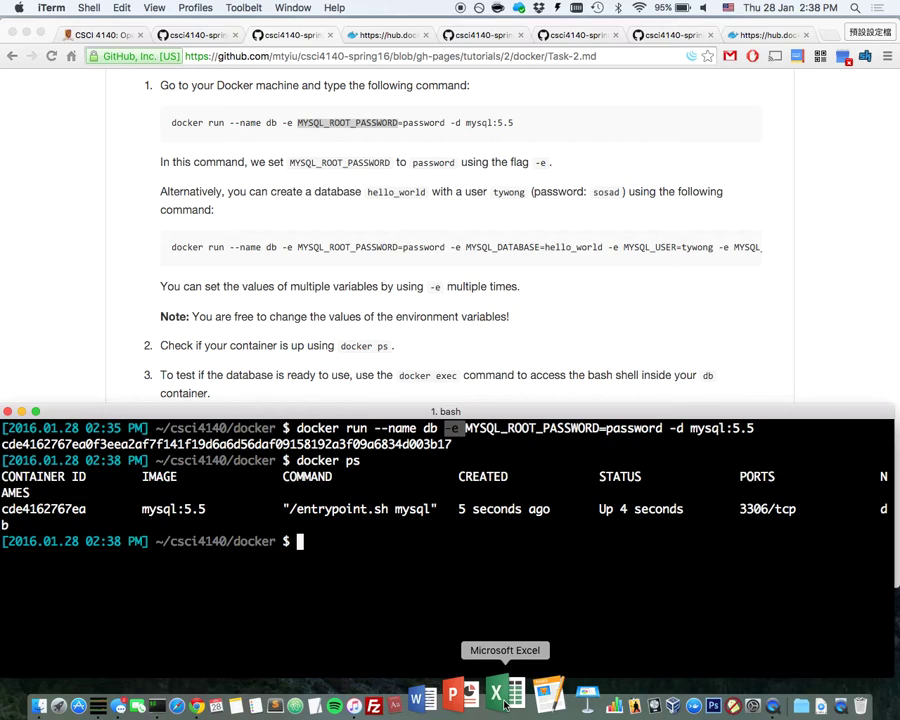
Start a docker rm command at the prompt and bring up the Docker Hub MySQL page
text(docker rm)
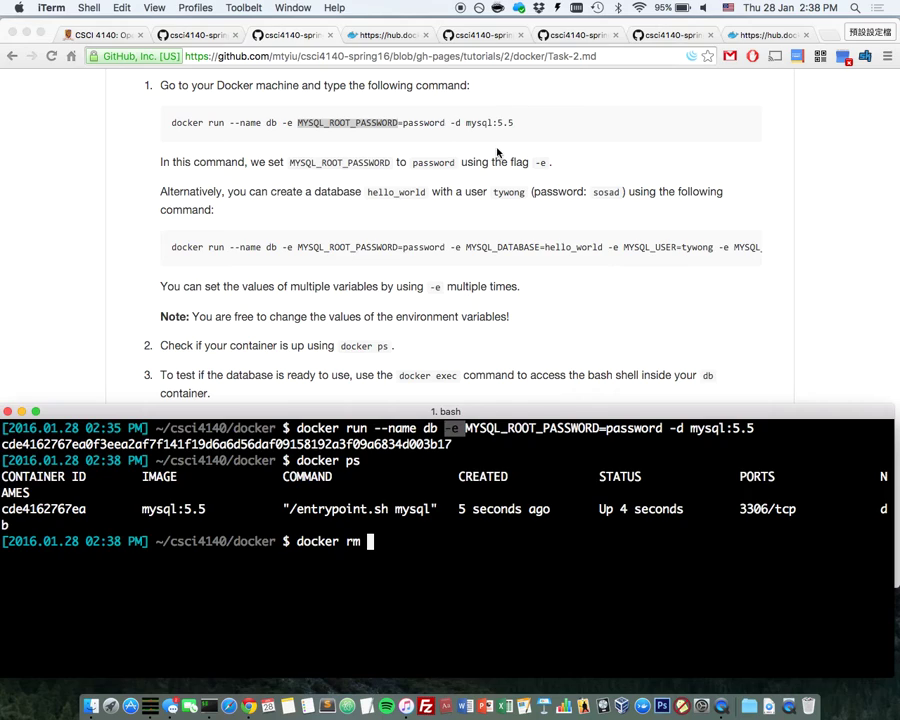
click(385, 35)
scroll(381, 315, down, 2)
Highlight the MYSQL_USER and MYSQL_PASSWORD heading on Docker Hub's mysql page, then return to iTerm
click(381, 315)
scroll(381, 315, up, 2)
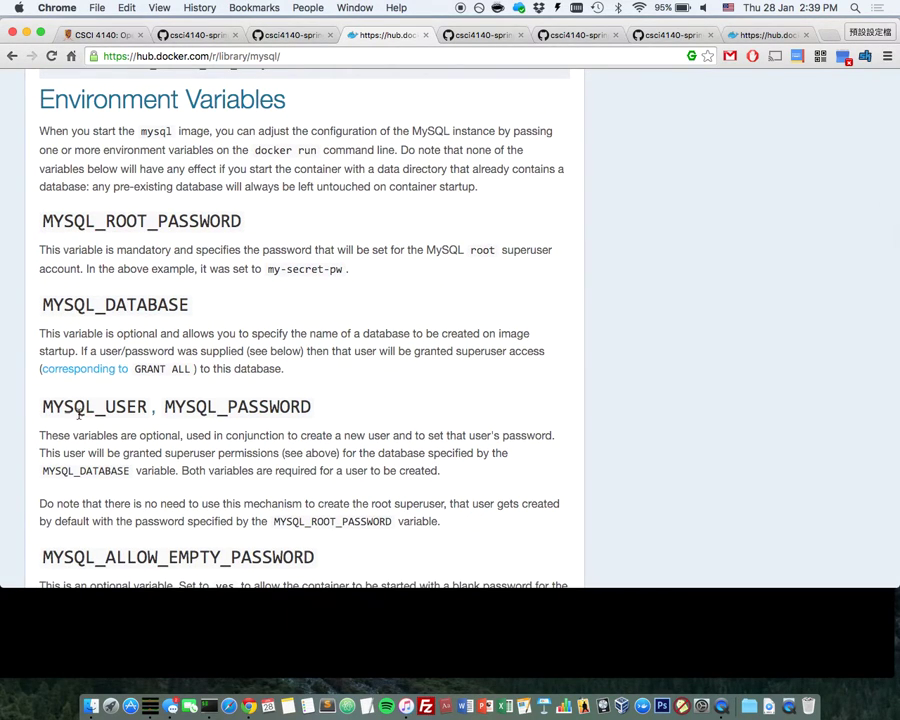
drag(43, 406, 308, 404)
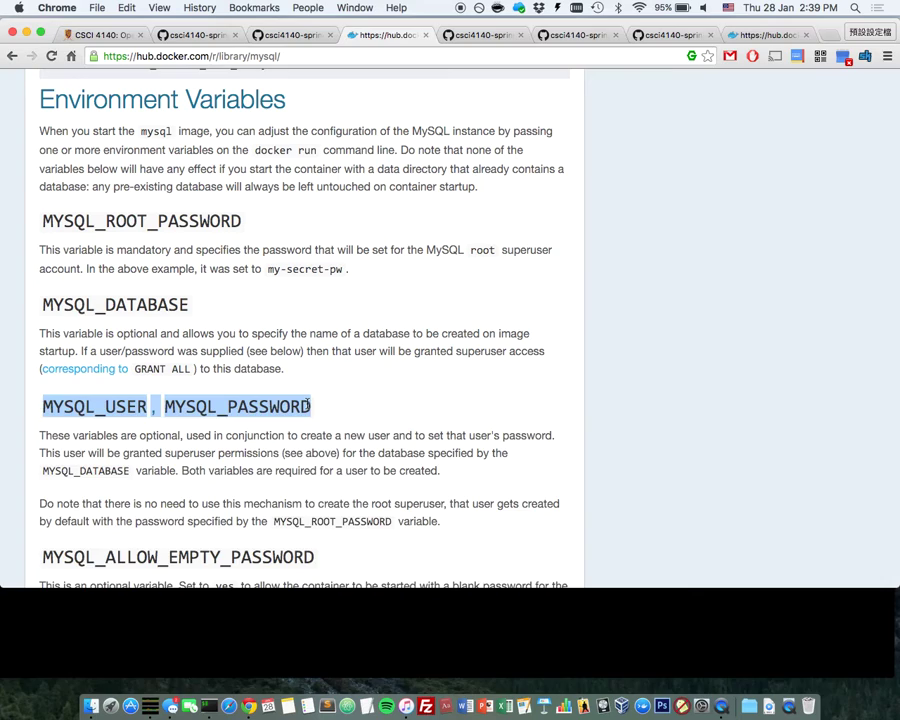
key(super+Tab)
scroll(406, 377, down, 2)
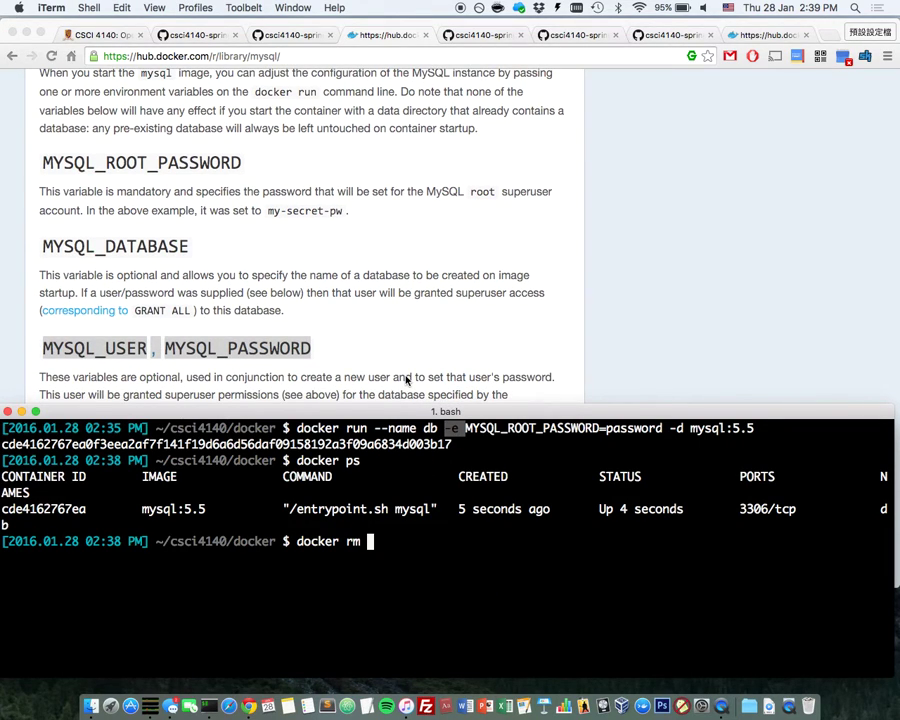
Force-remove the container with docker rm -f db and recall the earlier docker run command
text(-f db)
key(Return)
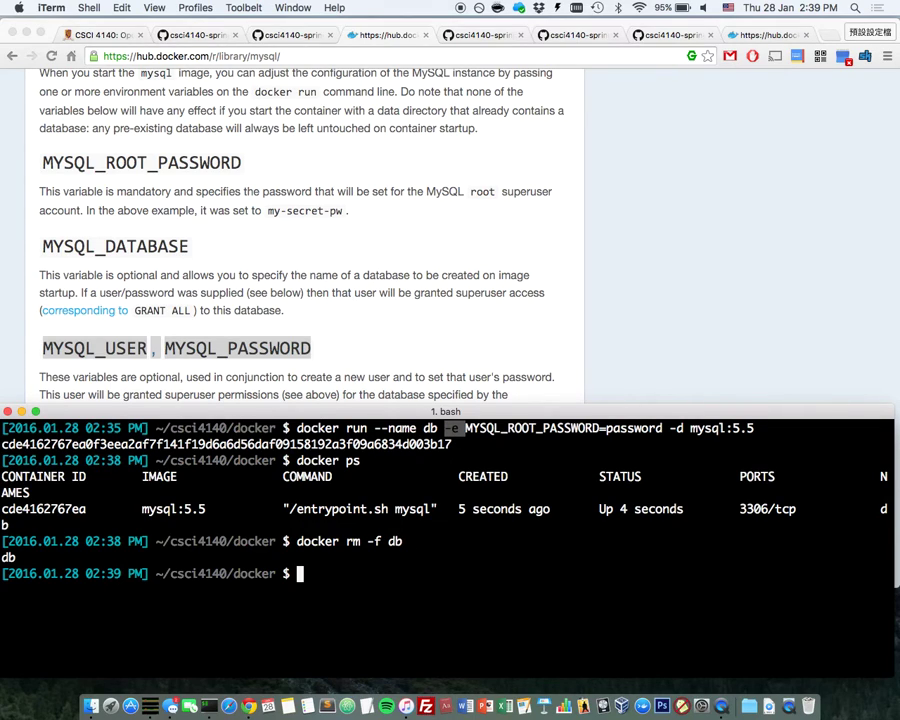
key(Up)
key(Up)
key(Up)
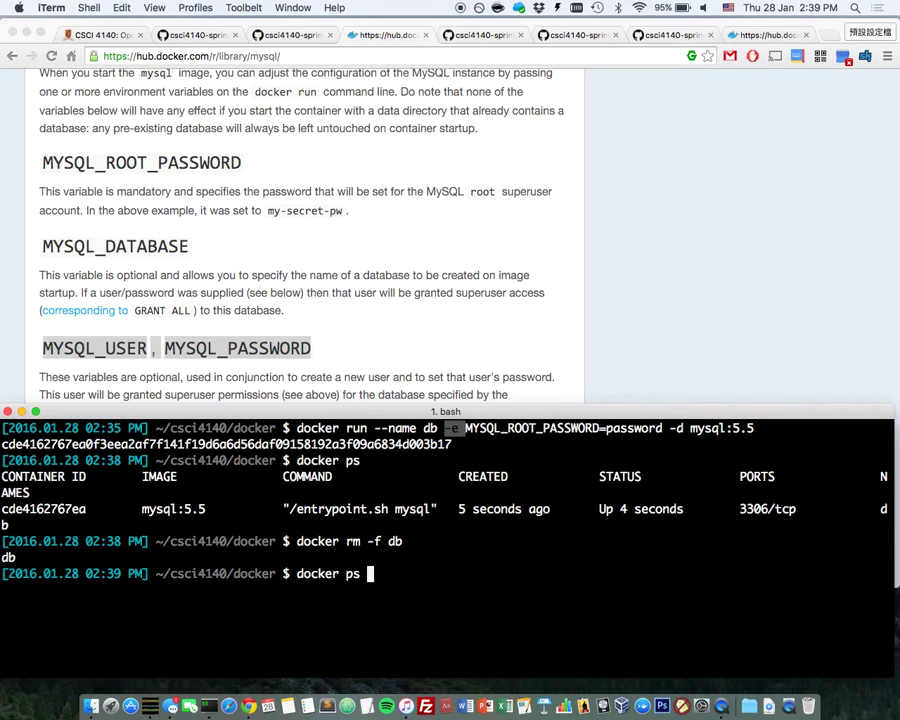
key(Left)
key(Left)
key(Left)
key(Left)
key(Left)
key(Left)
key(Left)
key(Left)
key(Left)
key(Left)
key(Left)
key(Left)
key(Left)
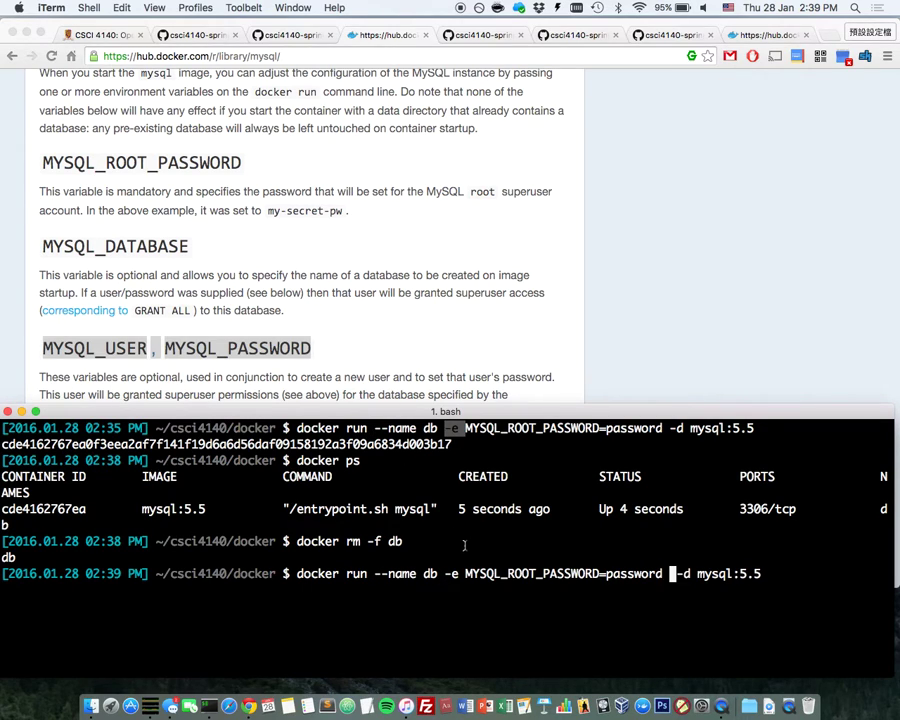
drag(464, 574, 595, 574)
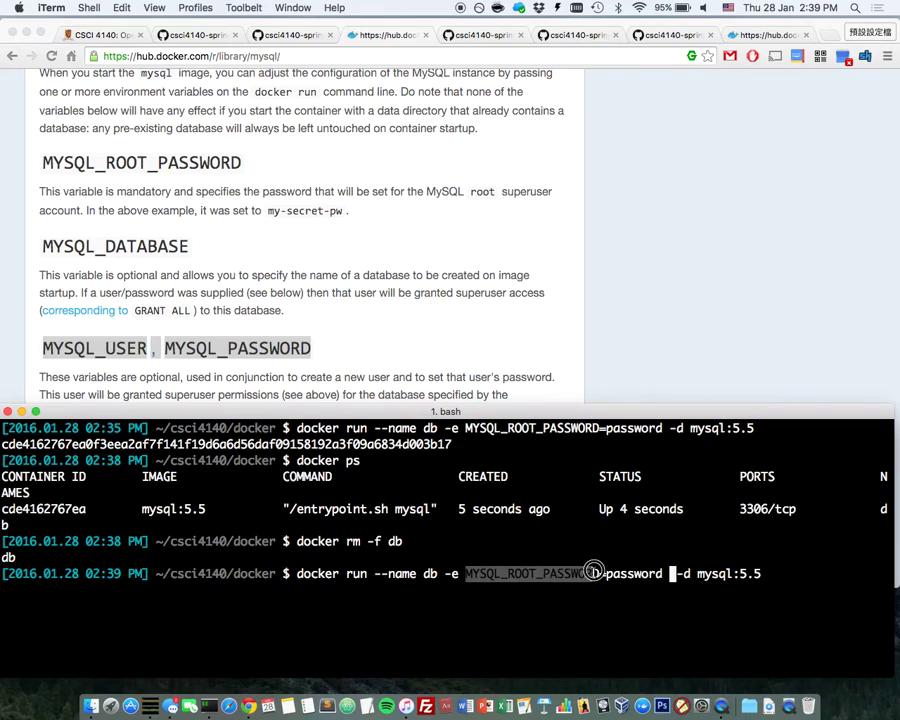
double_click(630, 574)
click(698, 591)
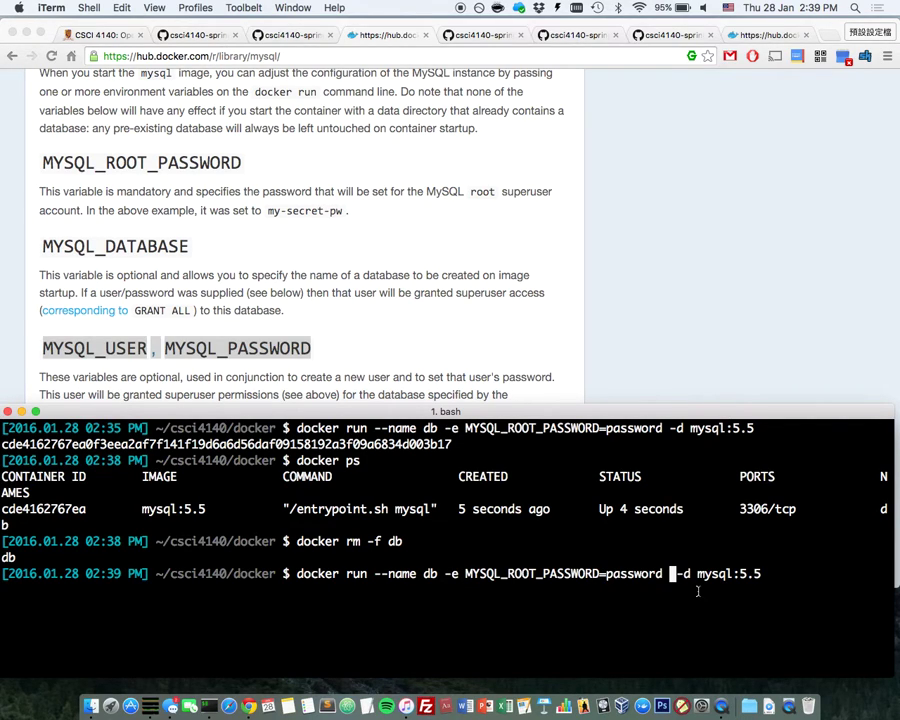
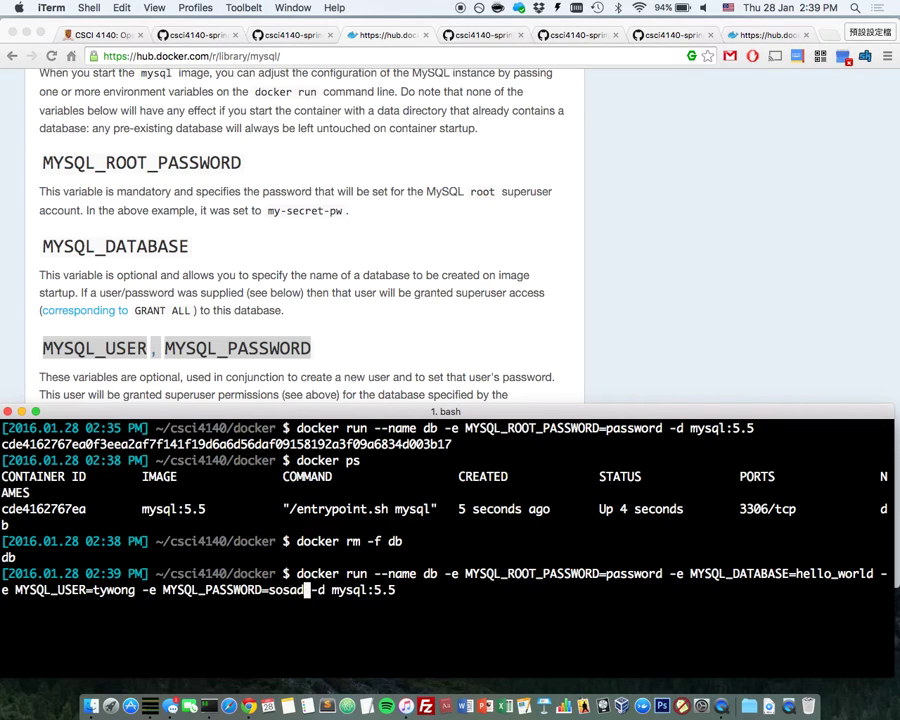
Re-run db adding MYSQL_DATABASE=hello_world plus a MySQL user and password, then try docker ps --a
key(Return)
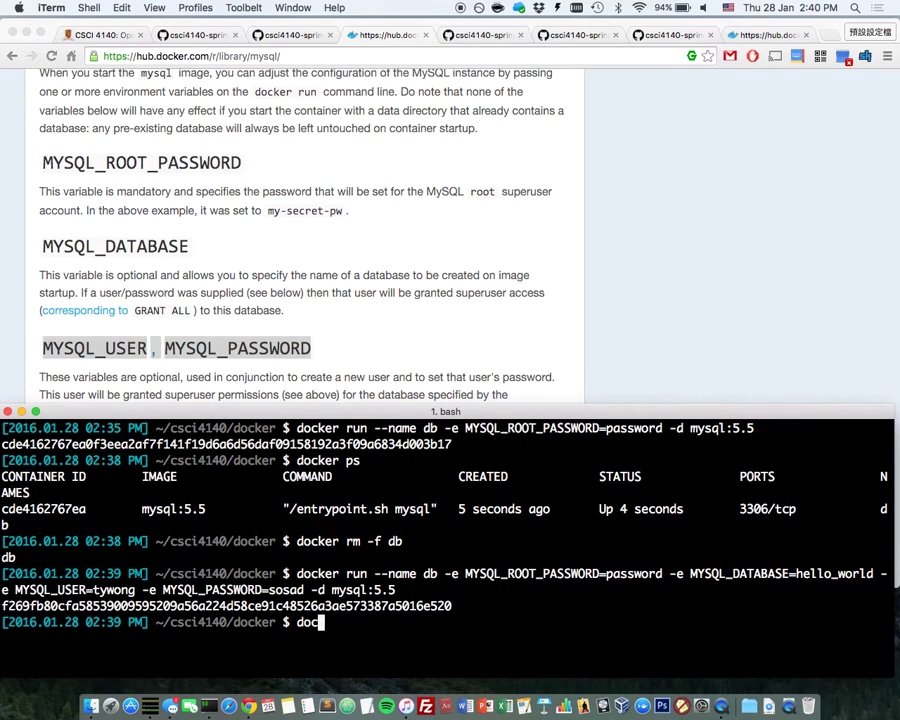
key(Return)
Rerun docker ps without the invalid --a flag to confirm db is up, and glance at the Task 2 tutorial
key(Up)
key(BackSpace)
key(BackSpace)
key(BackSpace)
key(Return)
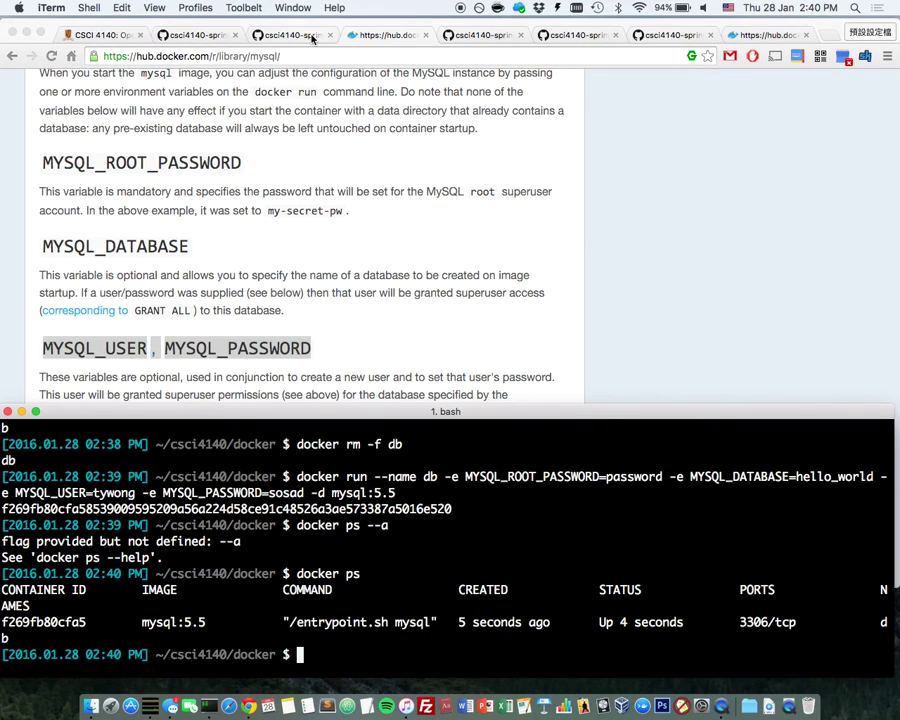
click(221, 33)
key(super+Tab)
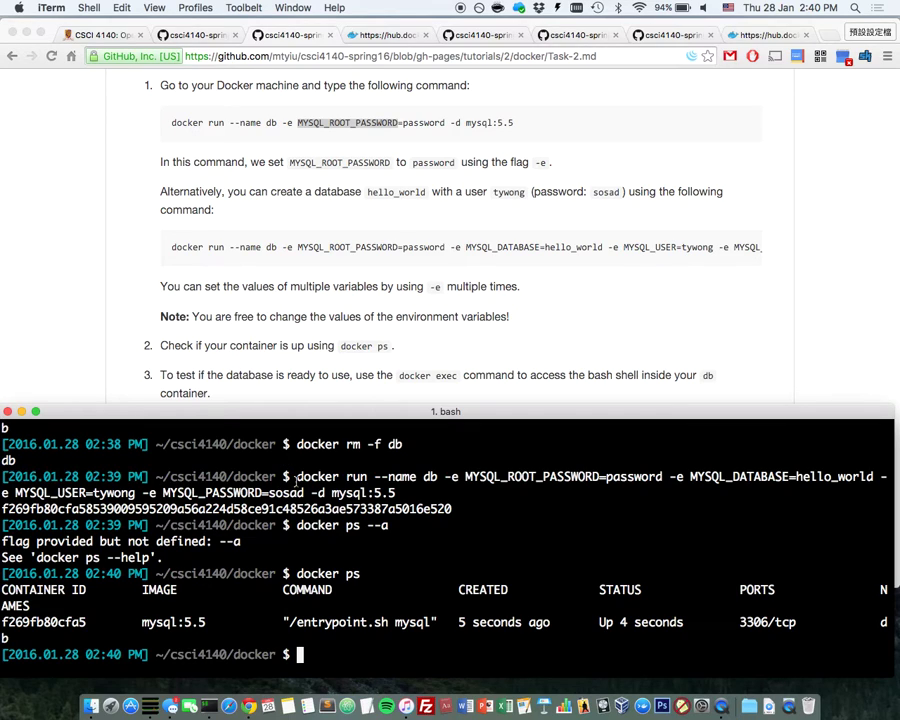
Compare the docker run command in iTerm against the one in the Task 2 tutorial
drag(296, 477, 500, 492)
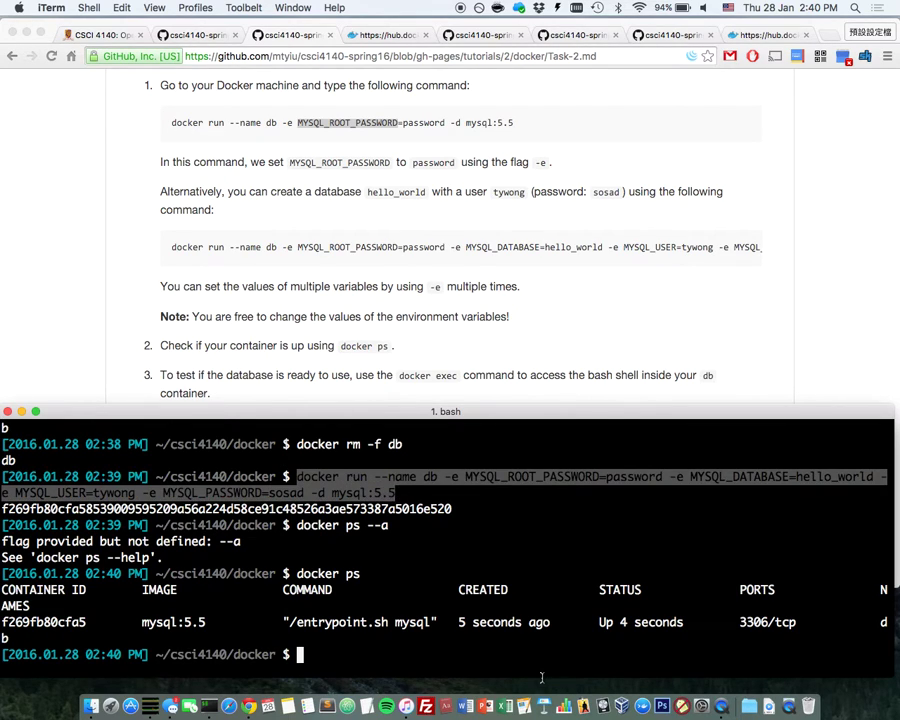
key(super+Tab)
key(super+equal)
key(super+equal)
key(super+equal)
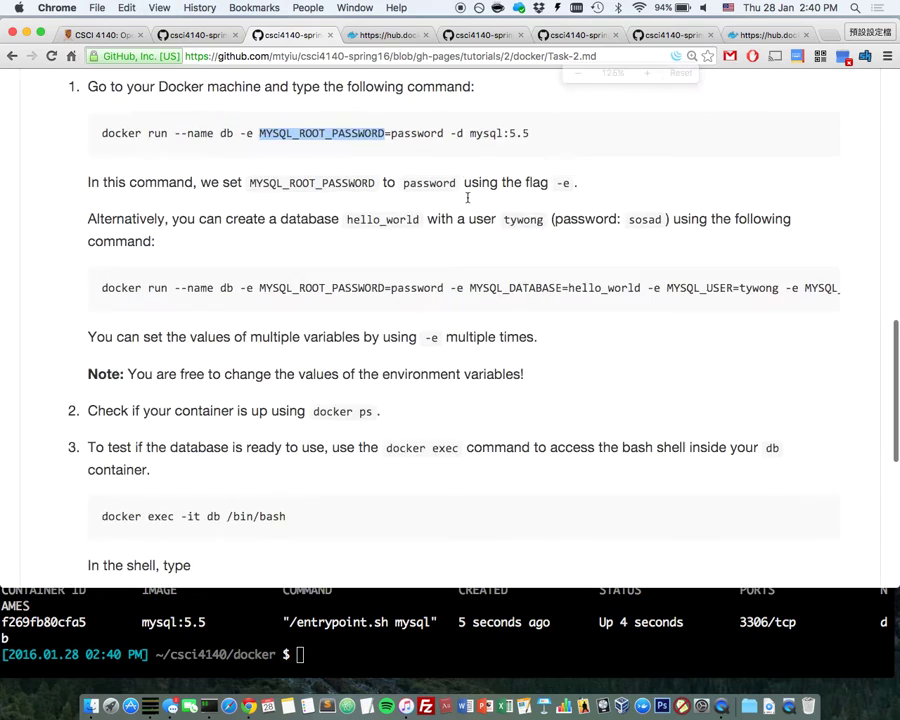
key(super+minus)
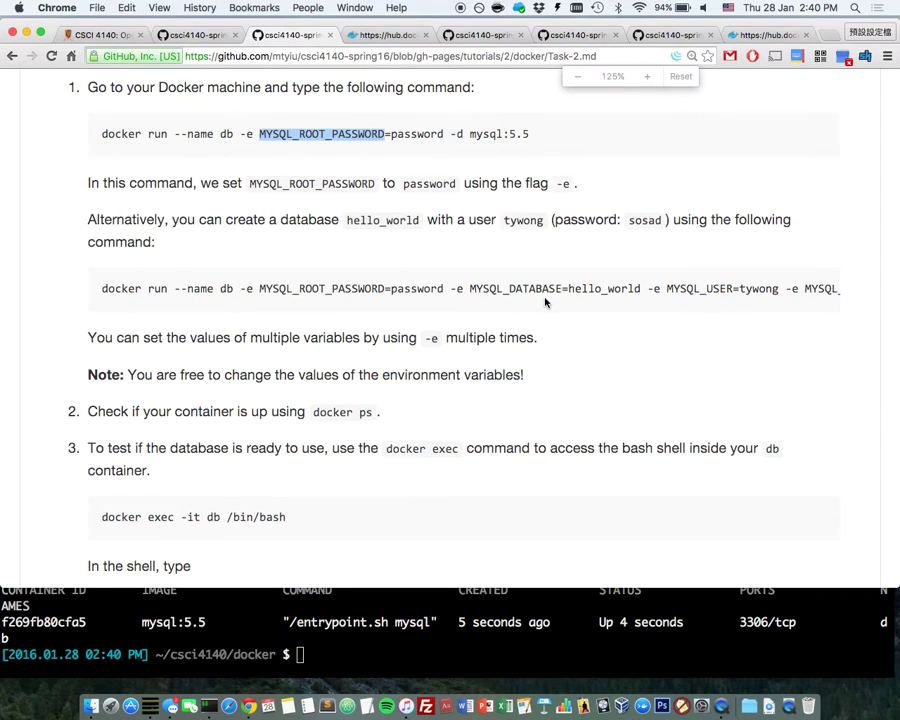
key(super+Tab)
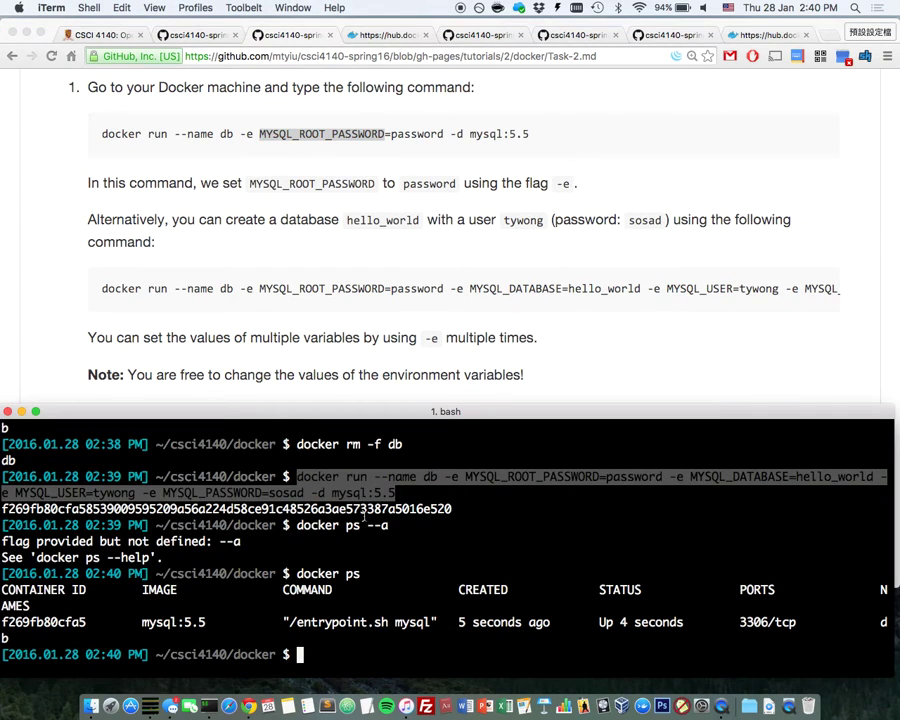
click(422, 516)
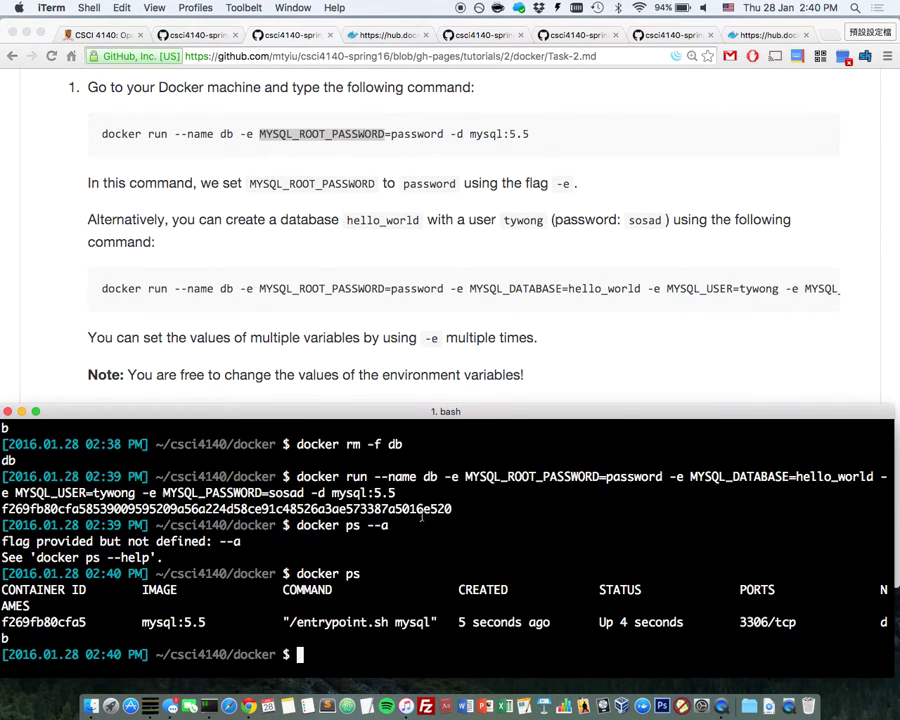
Enlarge the iTerm text and read the tutorial on through the docker exec and mysql -u root -p steps
double_click(237, 476)
key(super+plus)
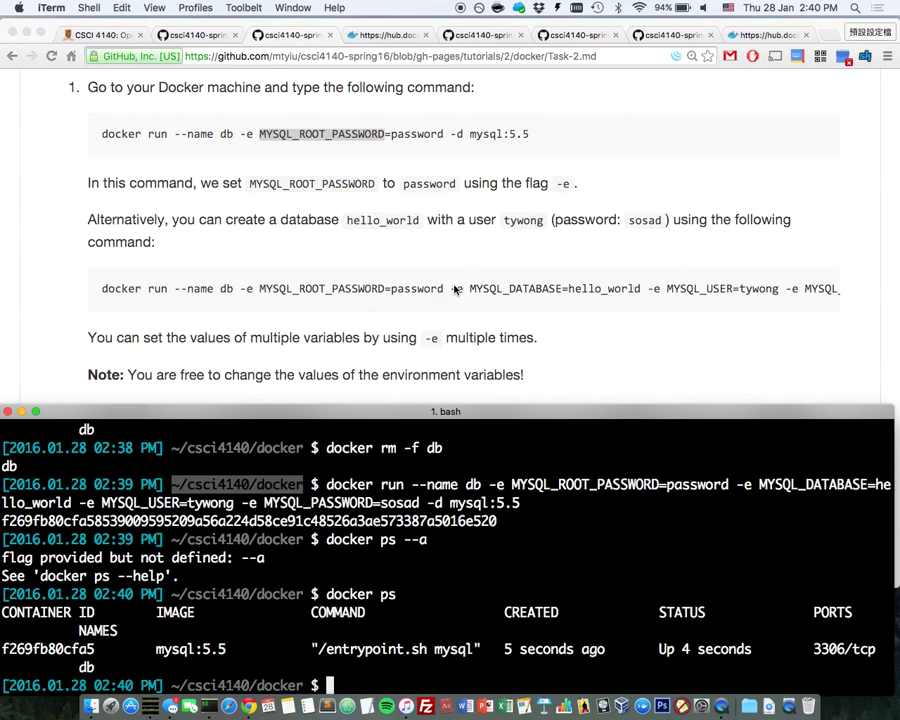
scroll(454, 290, down, 5)
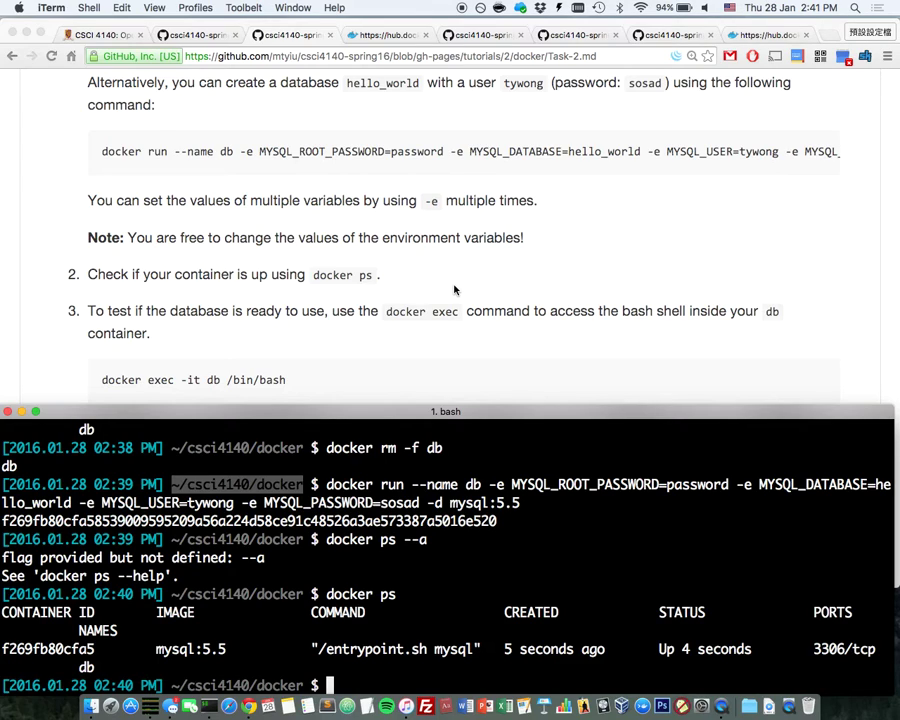
click(434, 158)
double_click(434, 158)
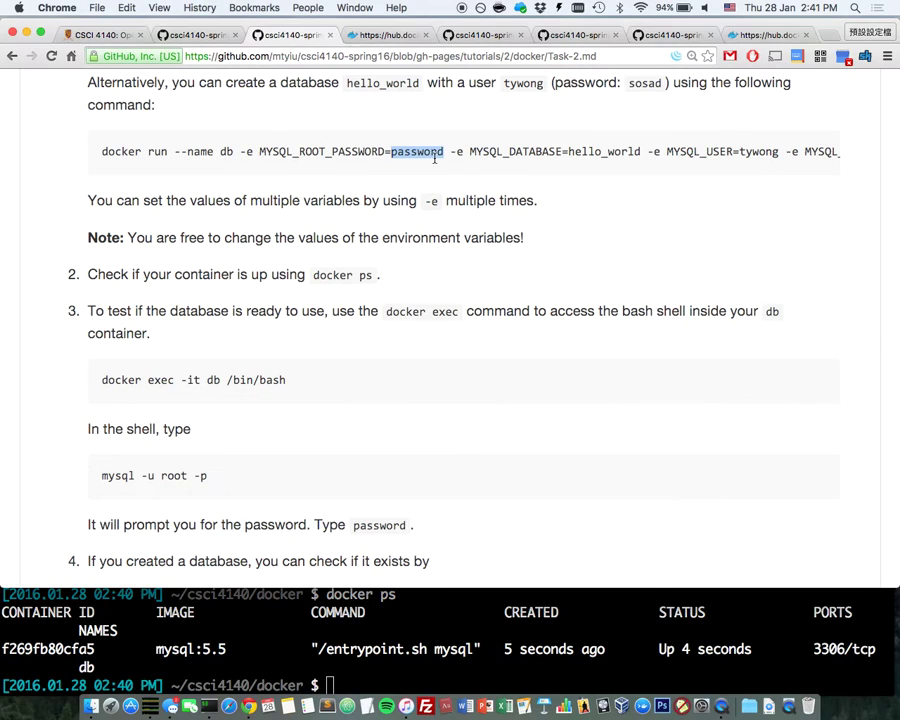
click(350, 629)
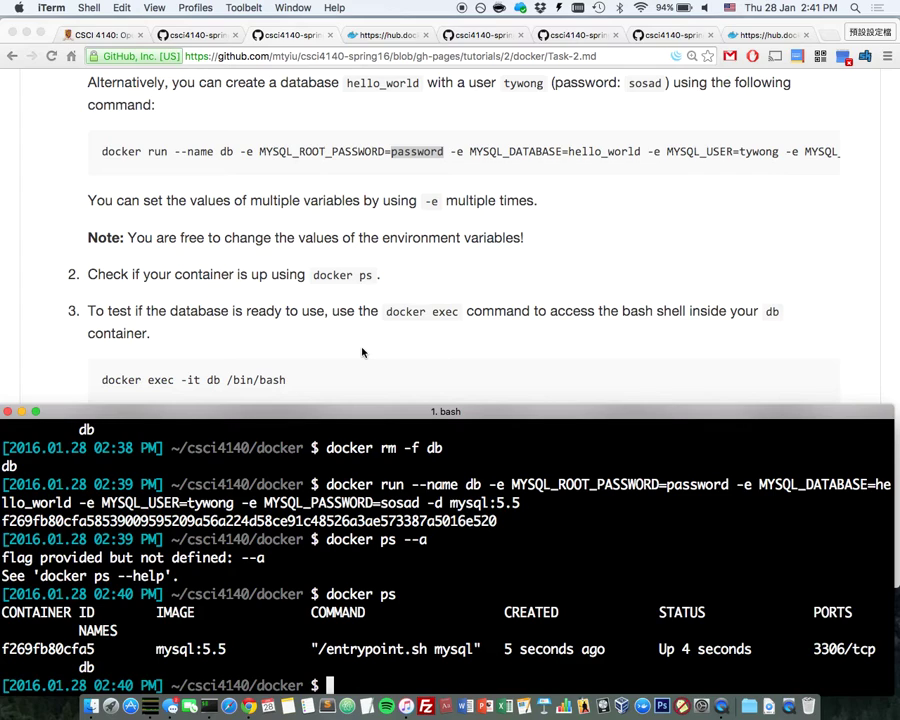
scroll(362, 352, down, 2)
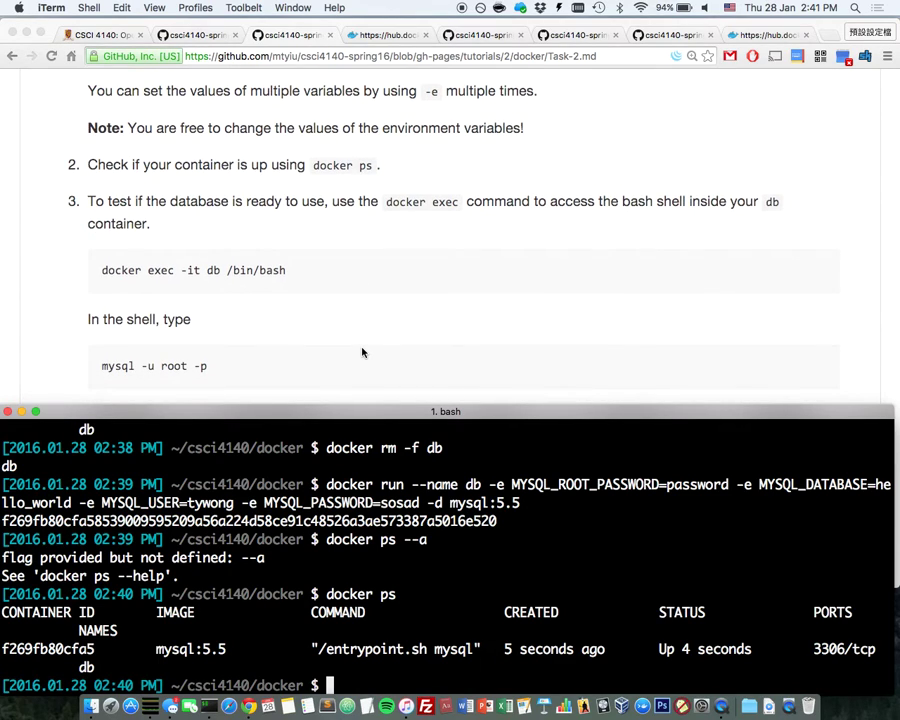
scroll(362, 352, down, 1)
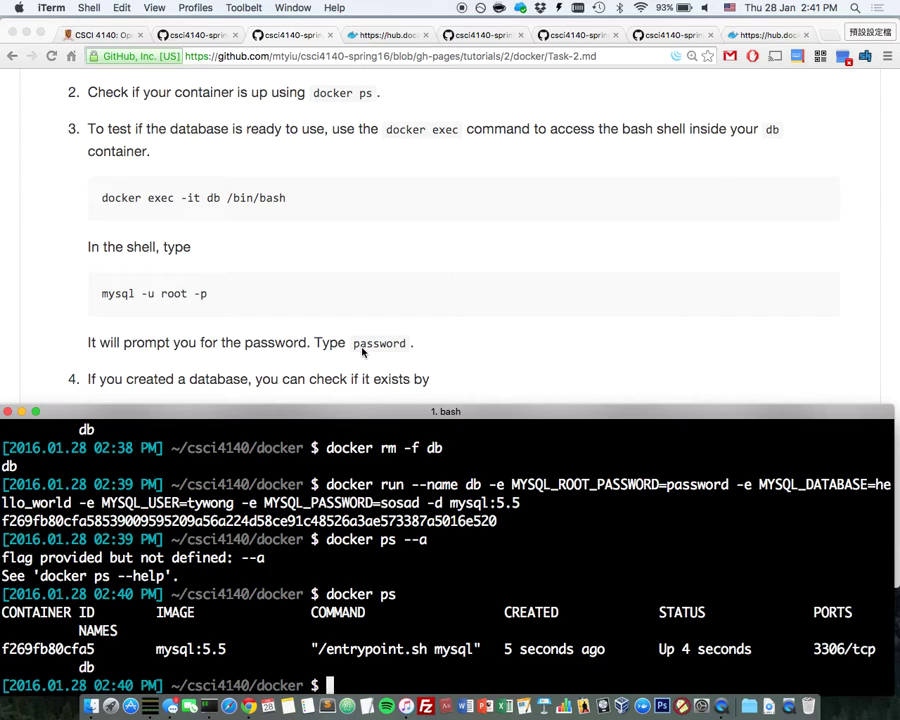
Run docker exec -it db /bin/bash, checking the command against the tutorial, to get a root shell in db
text(dock)
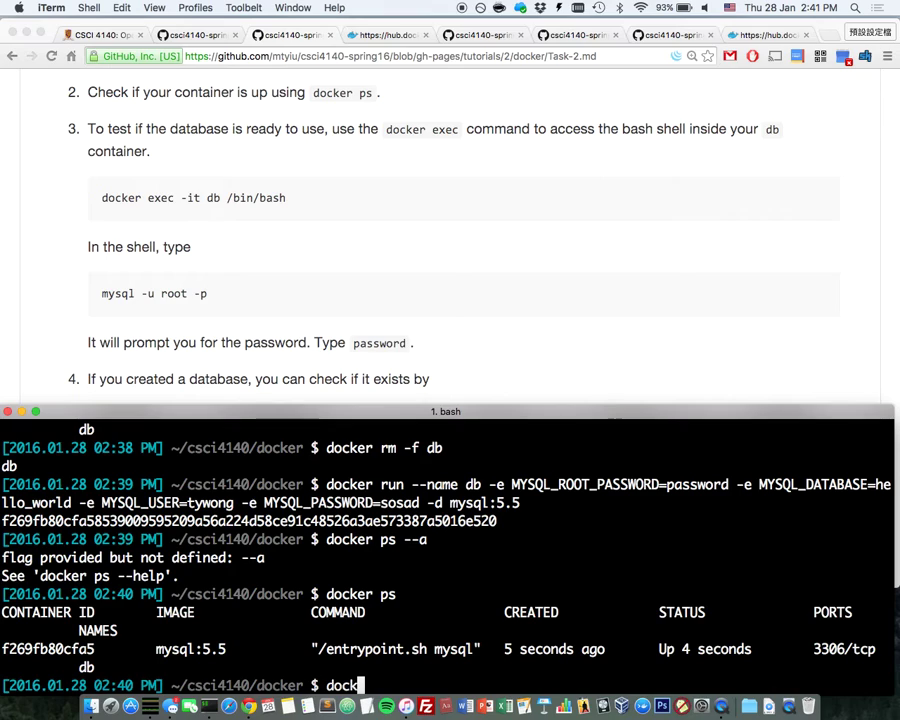
text(er exec)
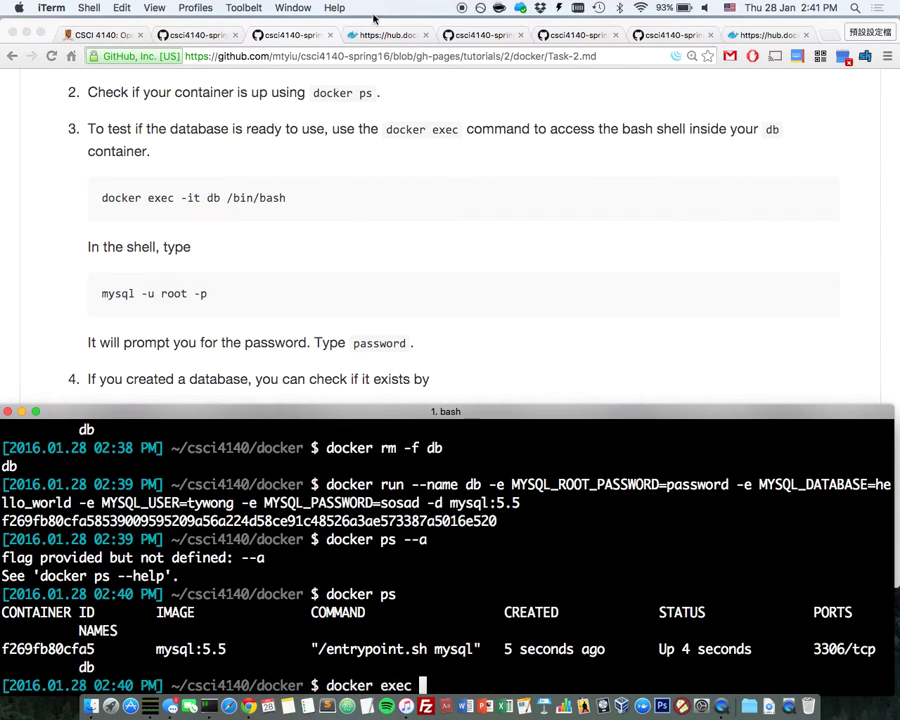
click(225, 204)
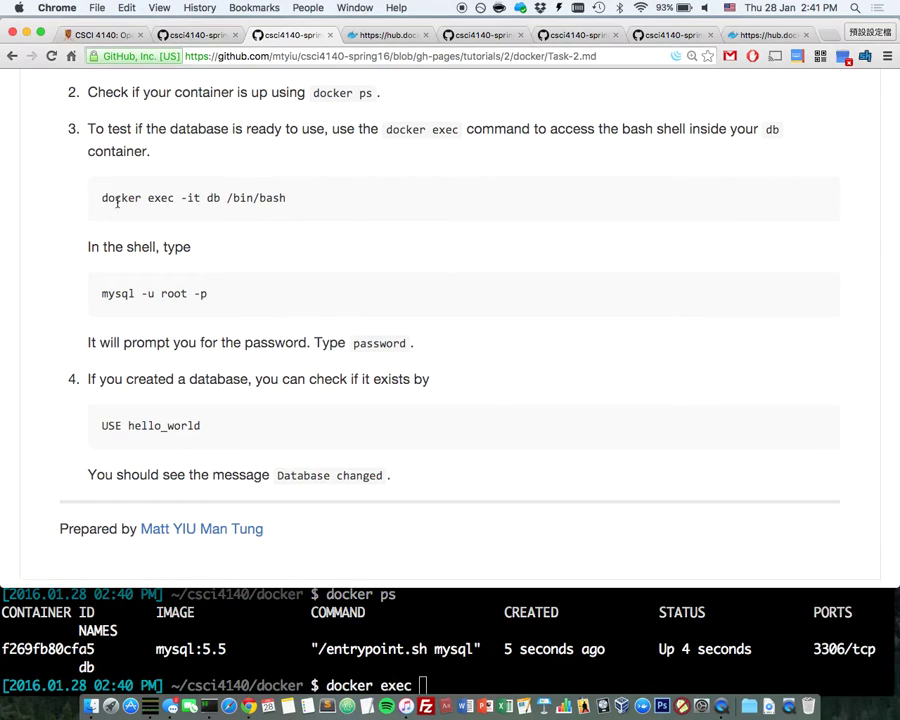
drag(94, 197, 173, 201)
key(super+equal)
key(super+equal)
scroll(367, 259, down, 5)
key(super+Tab)
text(-it)
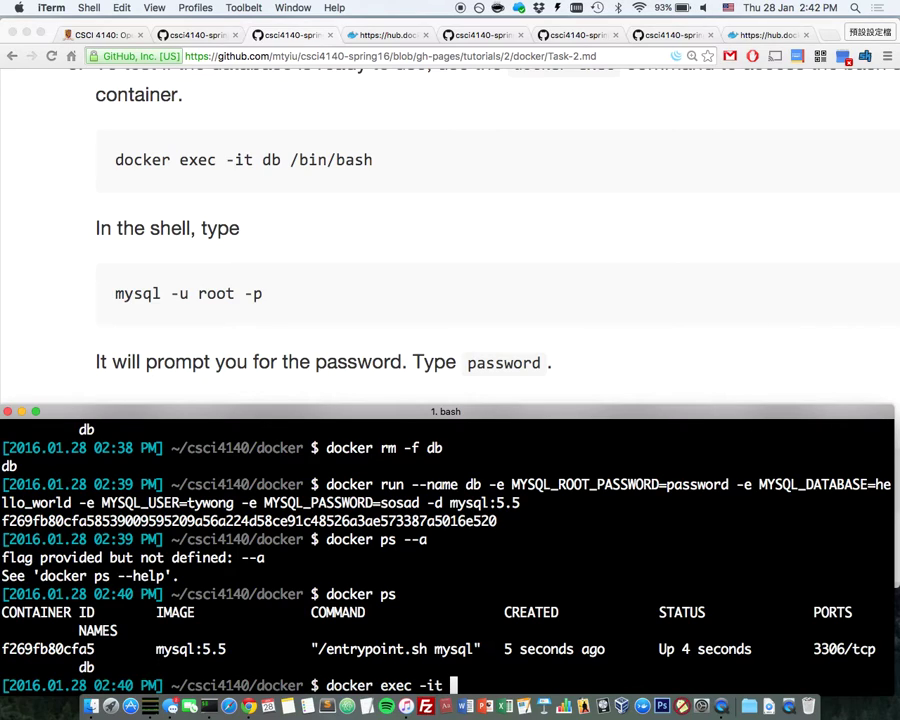
text( db /bin/bash)
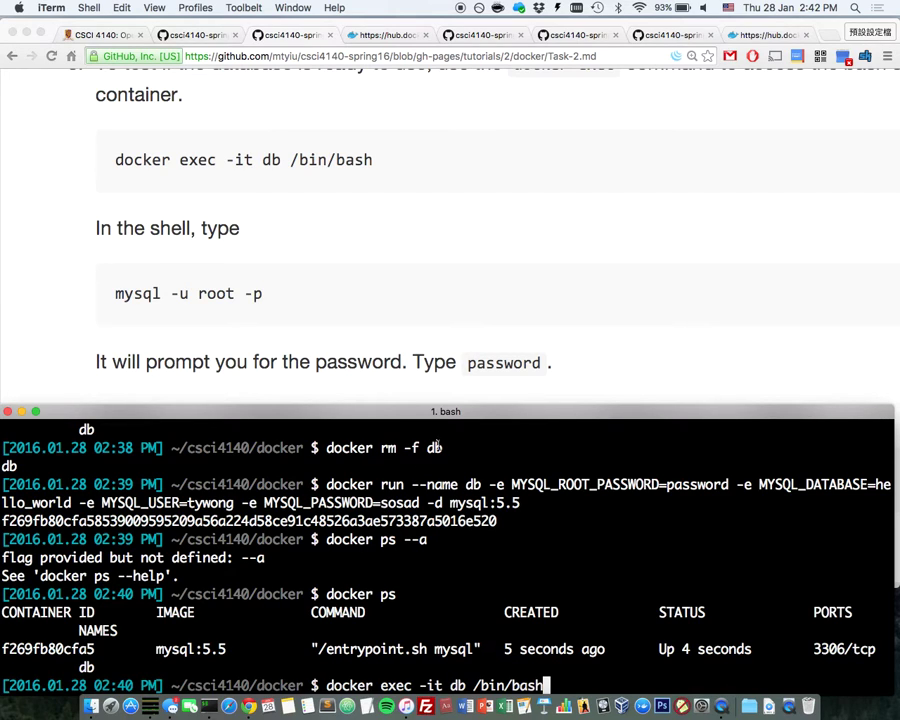
drag(463, 412, 466, 394)
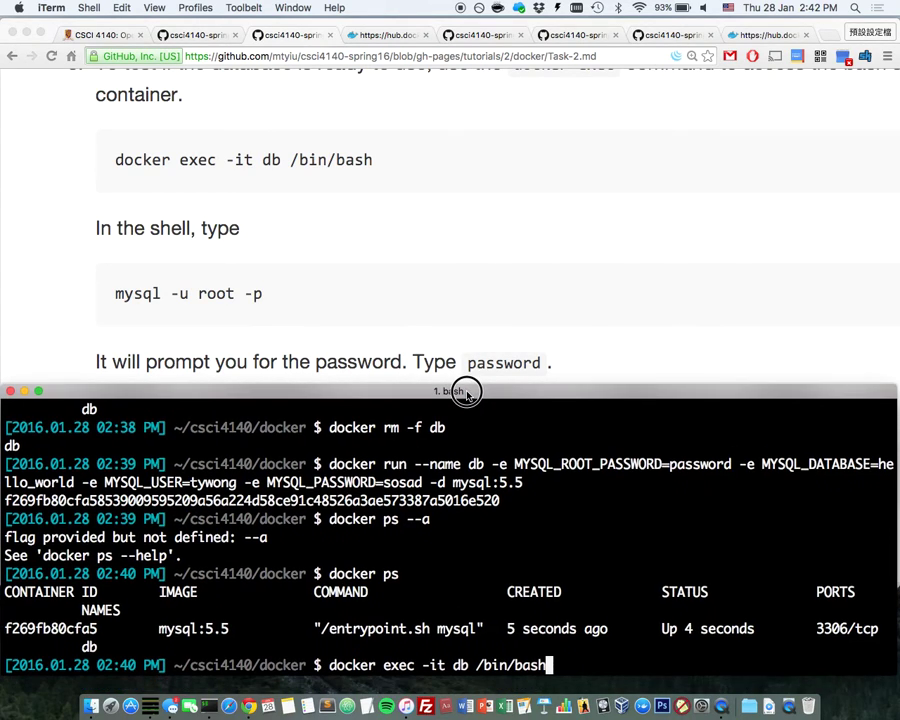
key(Return)
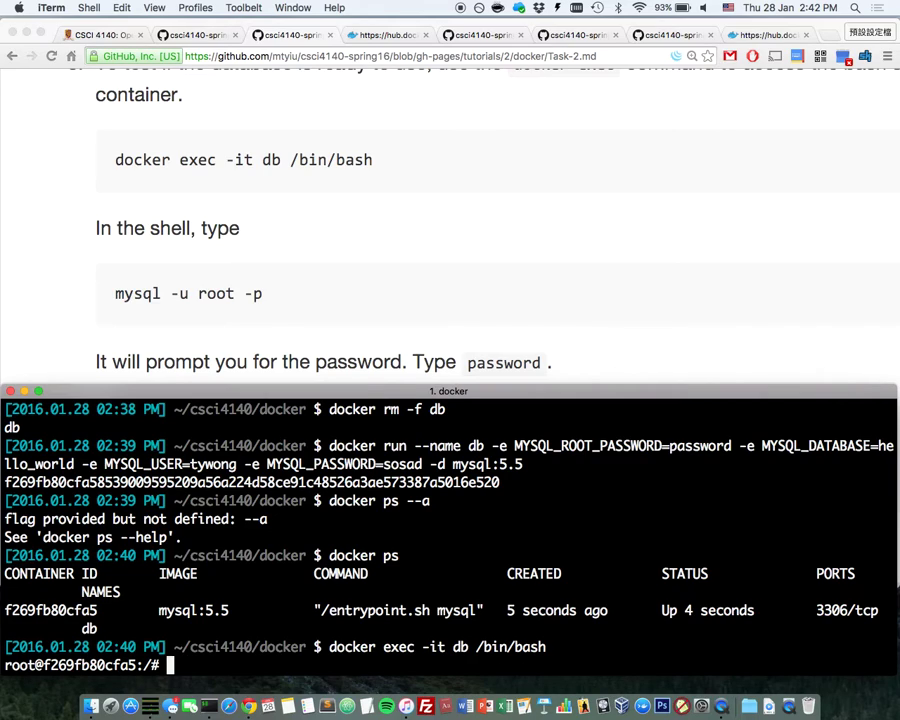
Run mysql -u root -p in the container and enter the root password to reach the mysql> prompt
text(mysql)
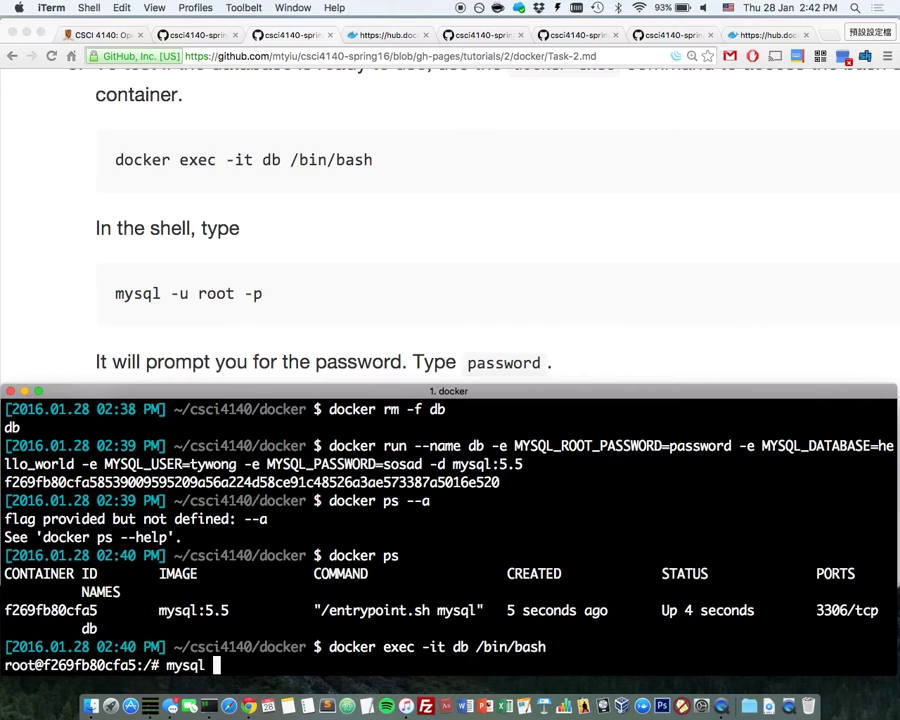
text(-u root)
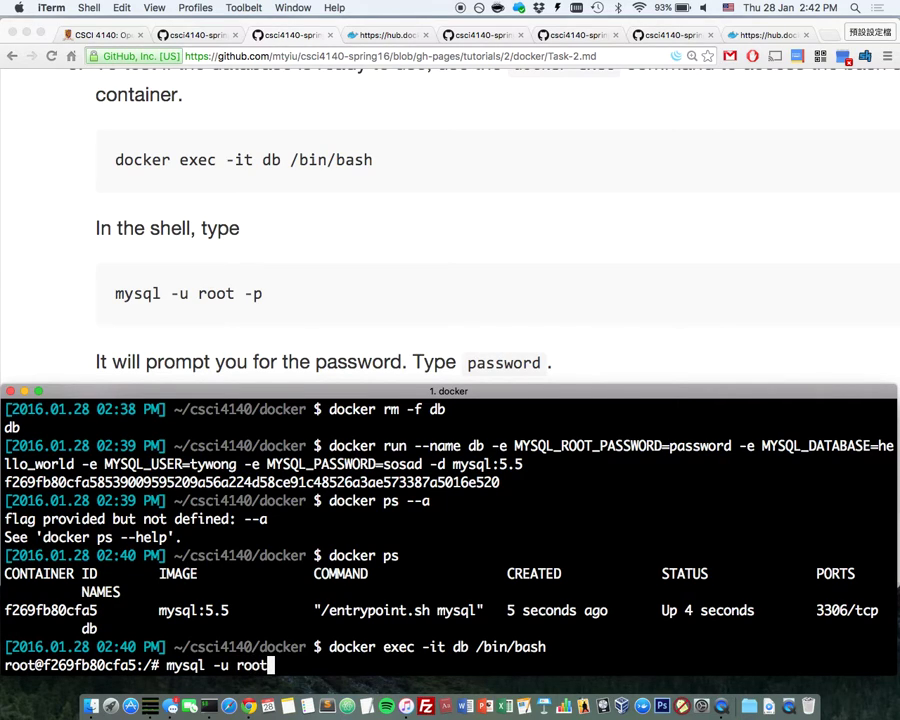
text( -p)
key(Return)
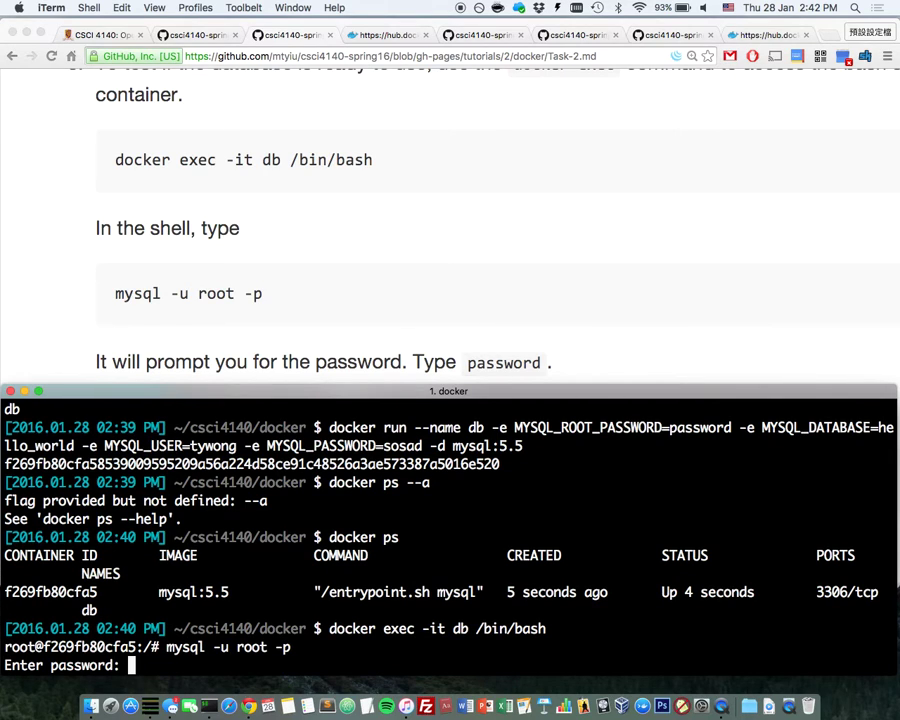
key(Return)
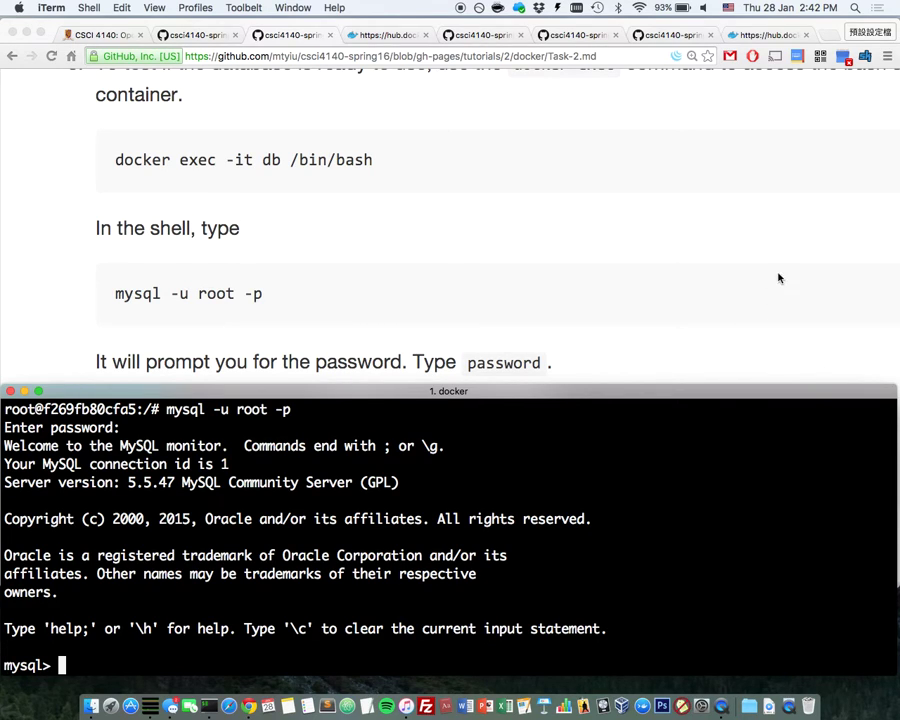
scroll(757, 284, down, 2)
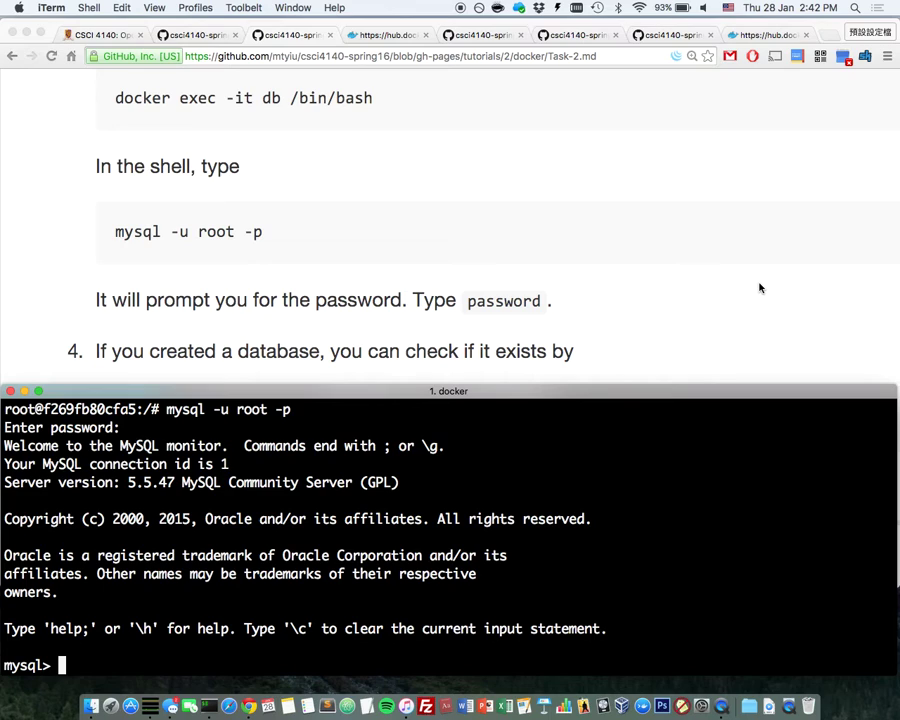
Run USE hello_world at the mysql> prompt, getting "Database changed", after checking step 4 of the tutorial
scroll(757, 287, down, 2)
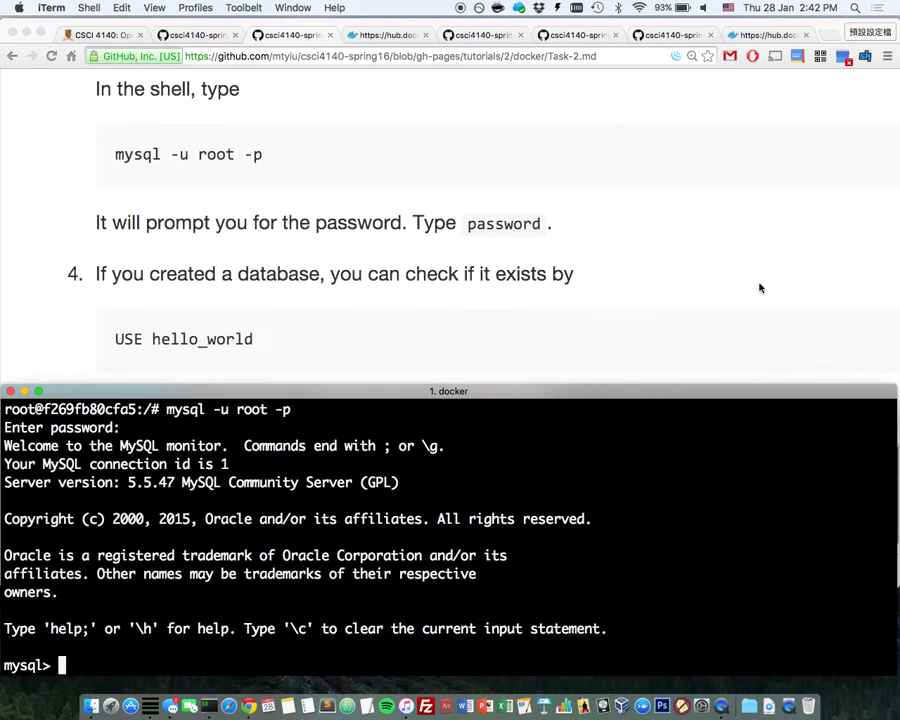
scroll(236, 190, down, 2)
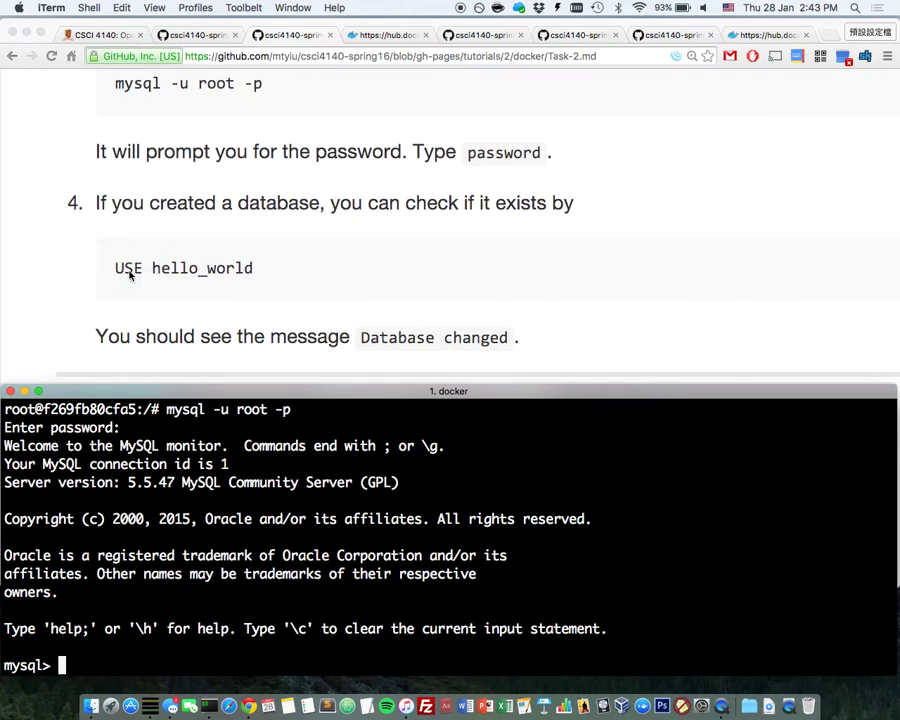
text(USE hello_world)
key(Return)
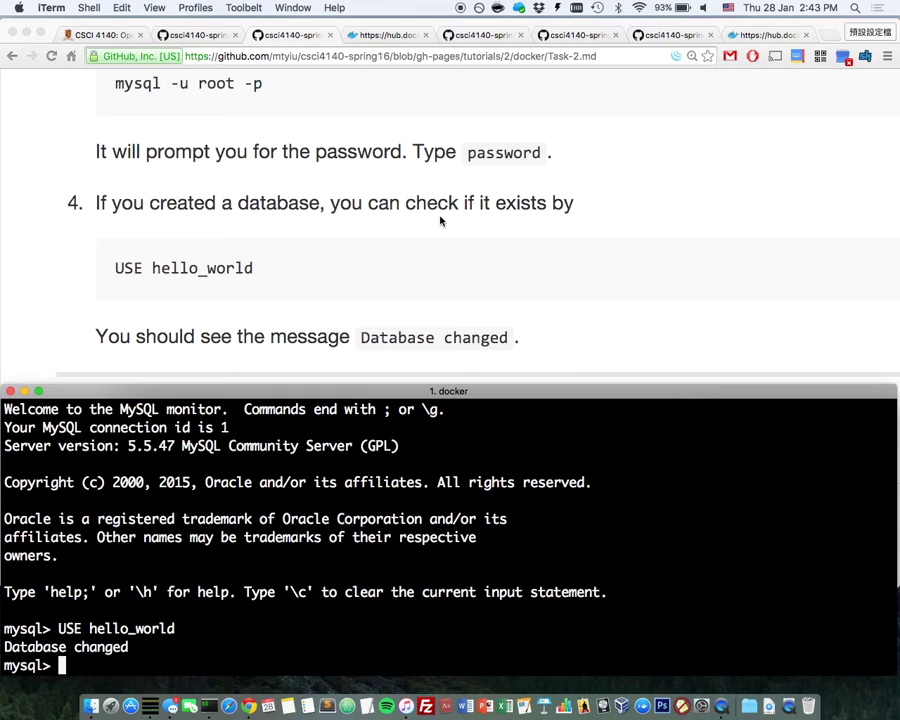
click(505, 296)
scroll(453, 353, up, 1)
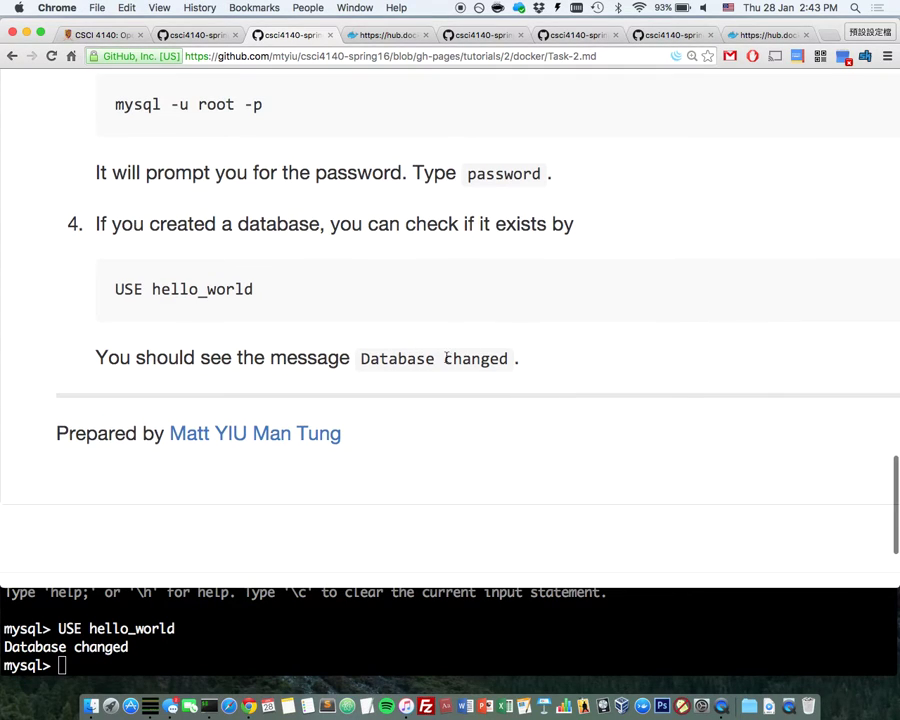
click(394, 600)
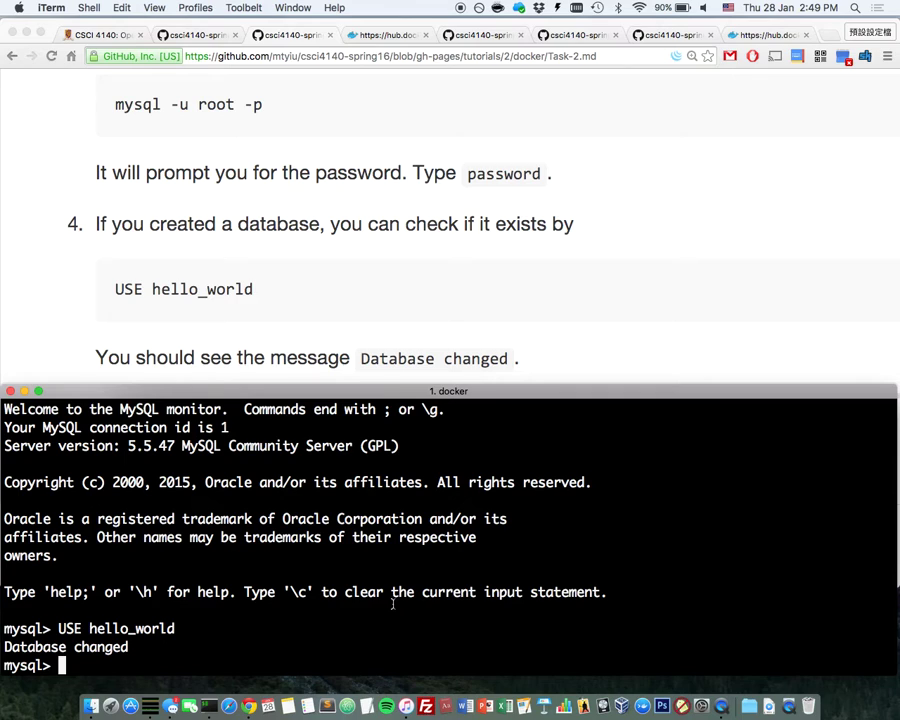
In Chrome, close the Task 2 tutorial and Docker Hub mysql tabs
click(543, 339)
key(super+w)
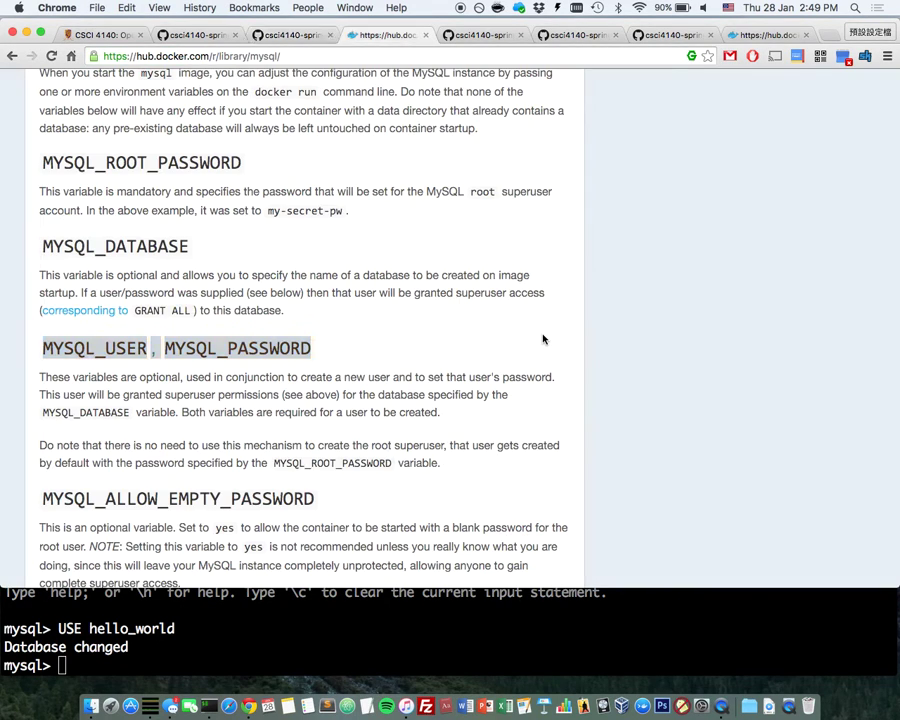
key(super+w)
Open Task-3.md from the docker folder and zoom out to read the container-linking tutorial
scroll(8, 213, up, 2)
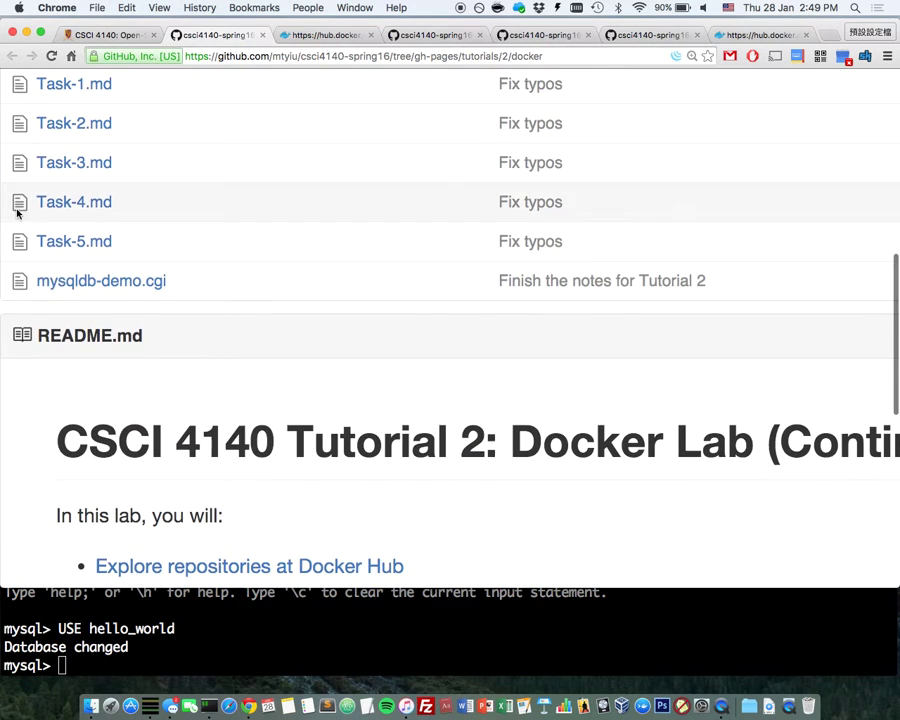
click(73, 163)
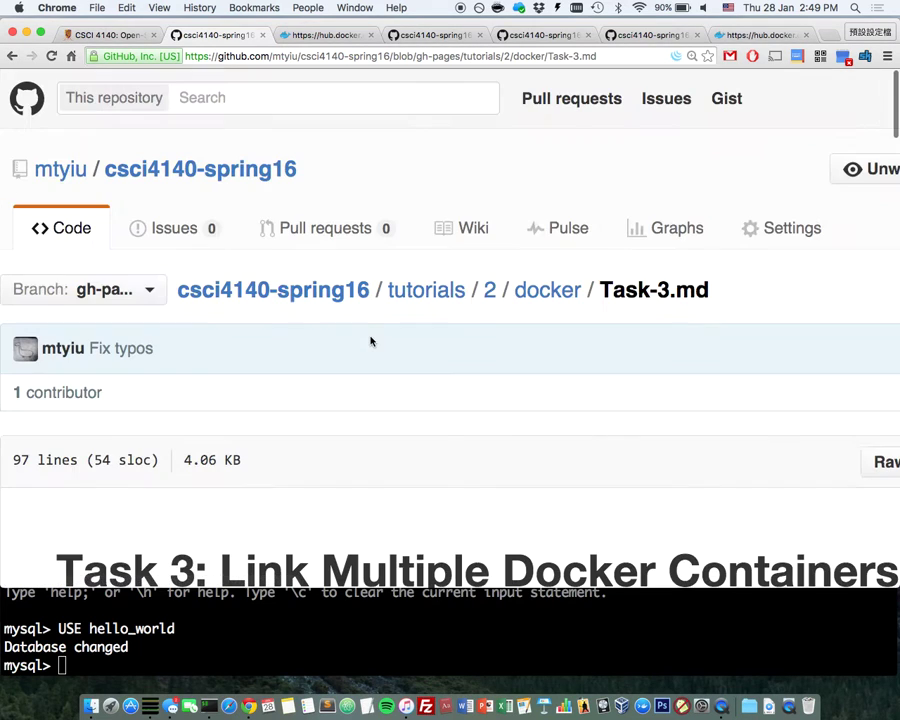
scroll(371, 341, down, 5)
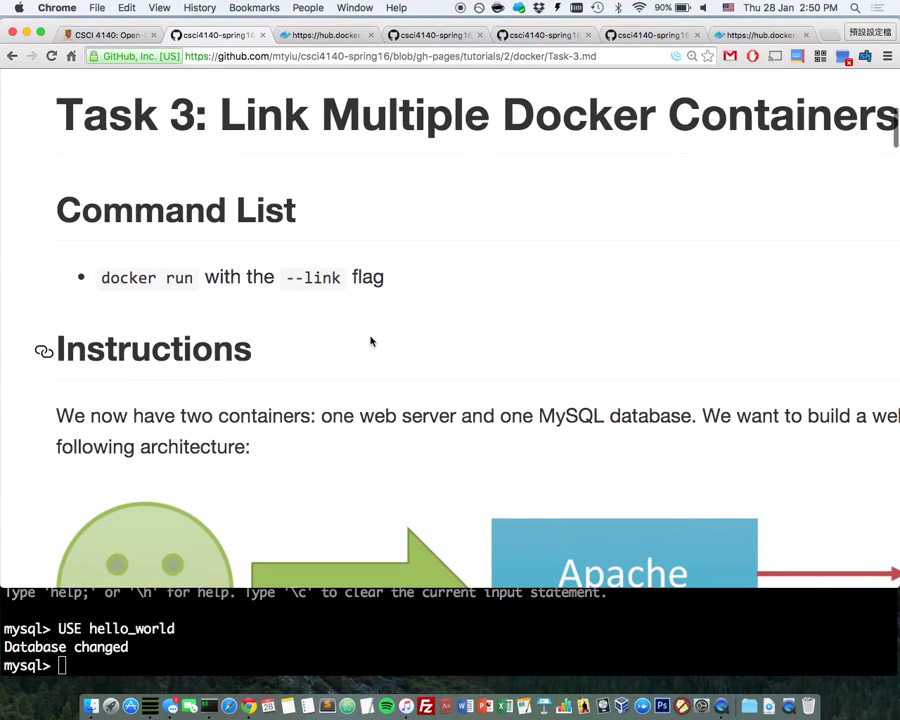
key(super+minus)
key(super+minus)
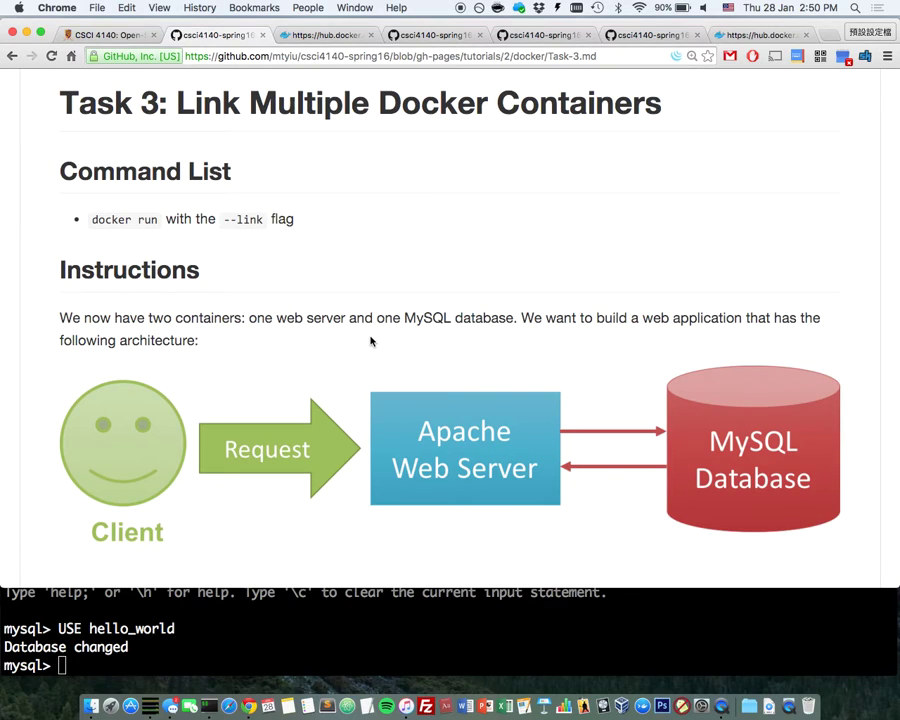
scroll(370, 341, down, 5)
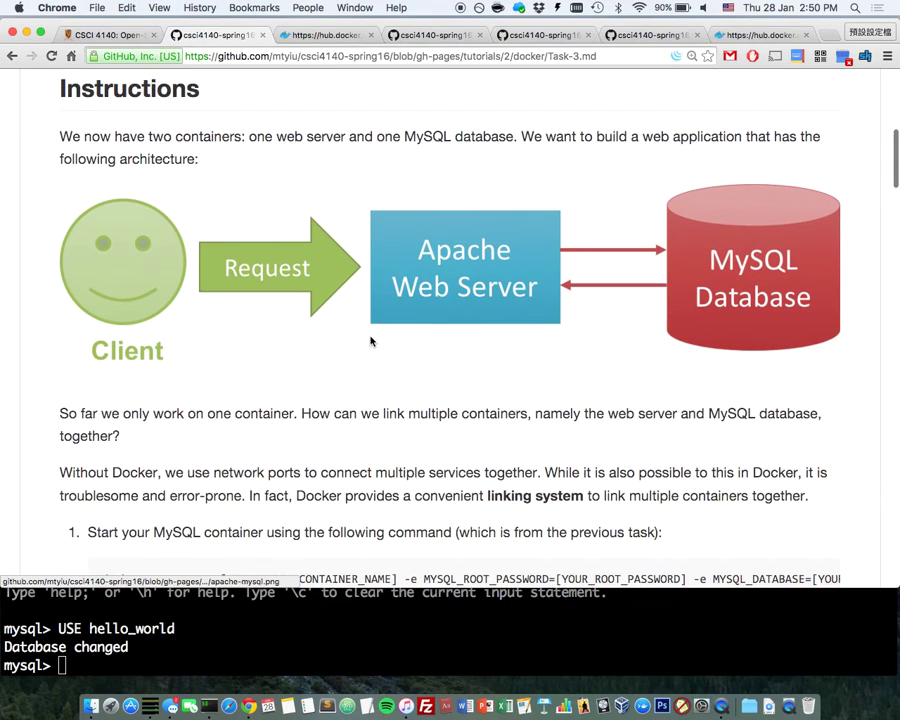
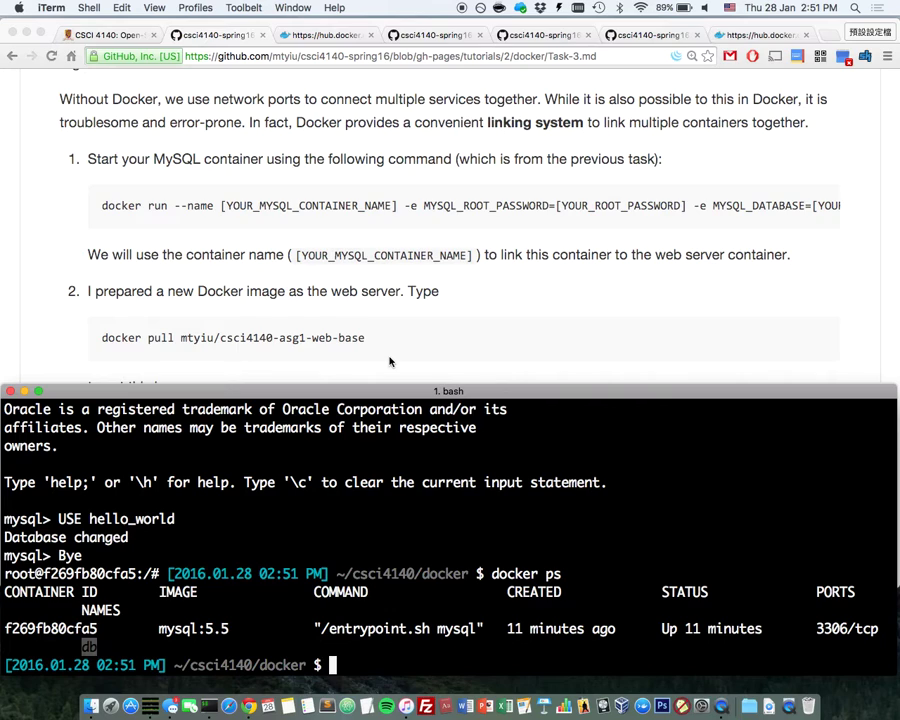
Select the docker pull mtyiu/csci4140-asg1-web-base command on the Task-3 tutorial page
scroll(390, 362, down, 2)
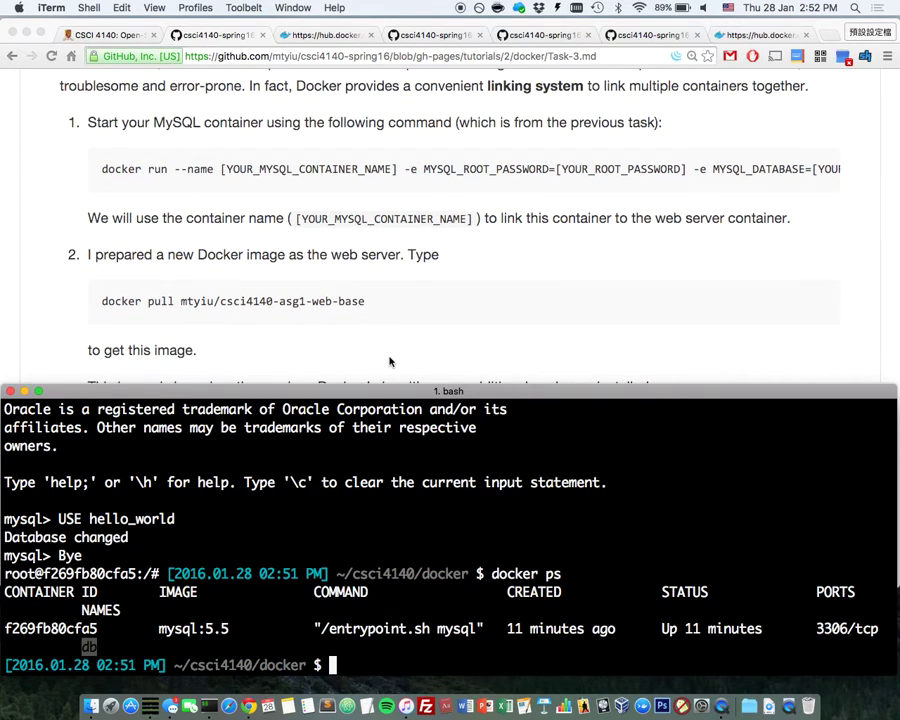
scroll(390, 362, down, 4)
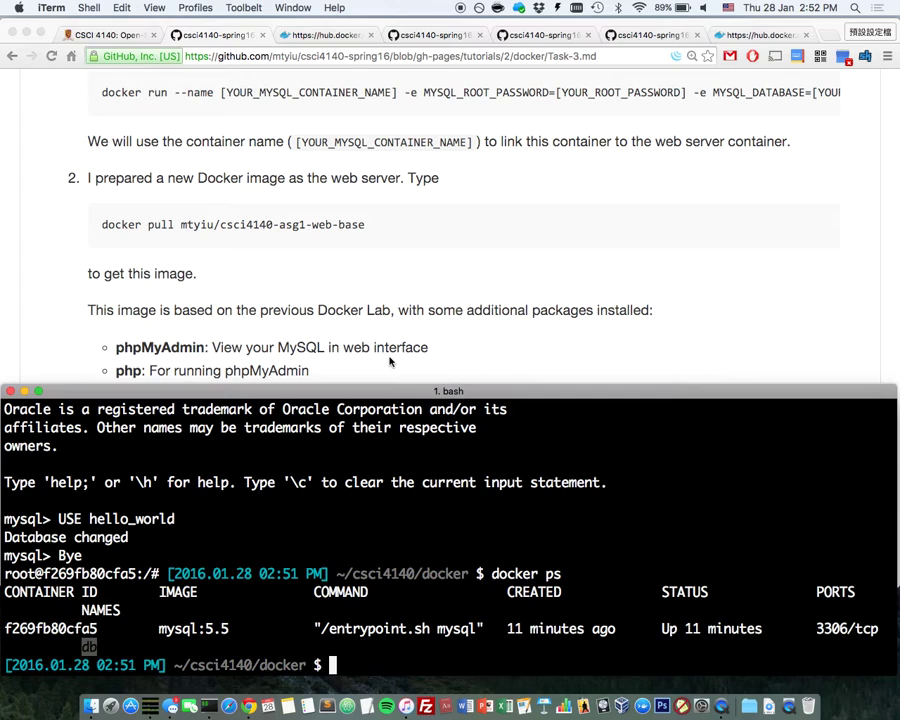
scroll(390, 362, down, 3)
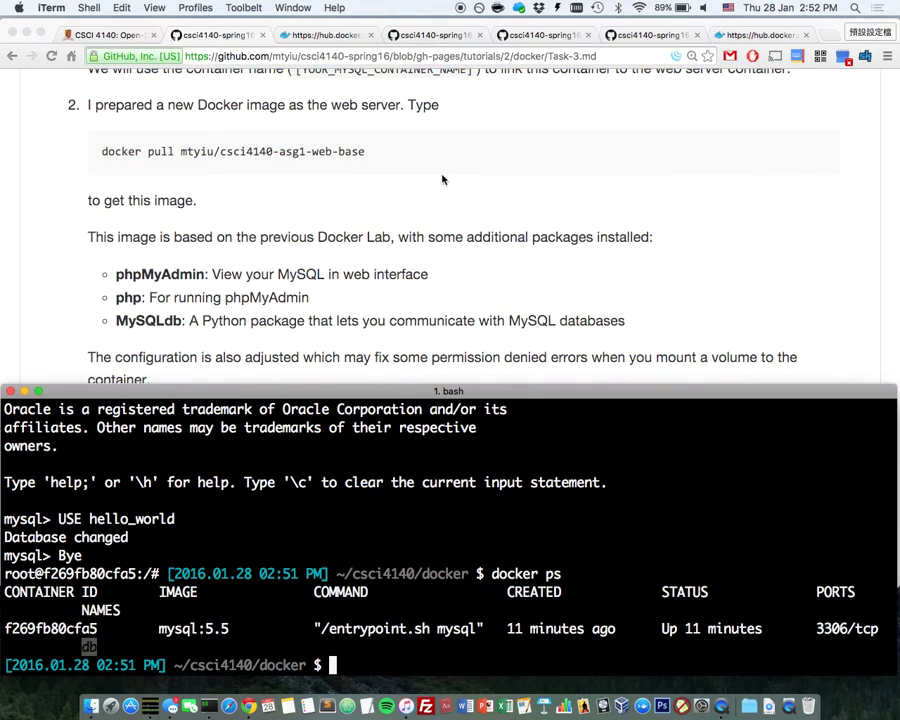
scroll(443, 180, down, 1)
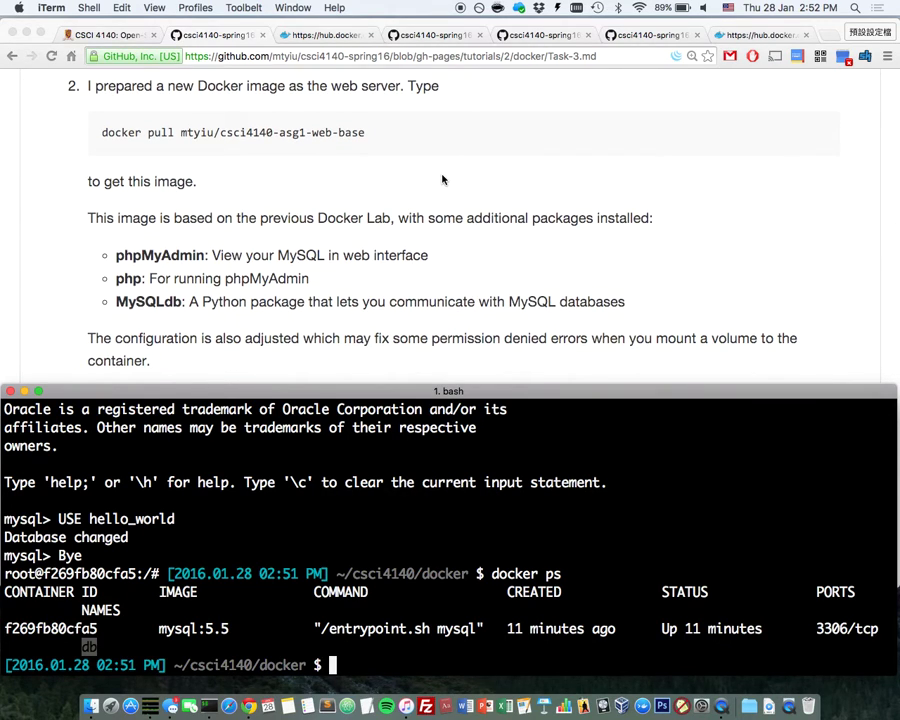
drag(369, 133, 96, 132)
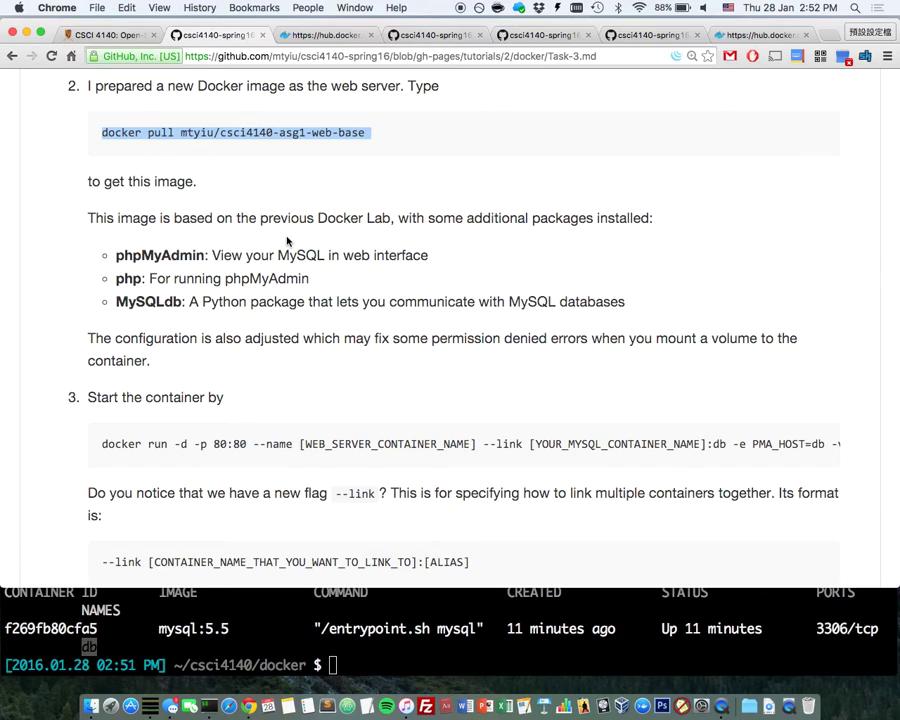
Copy the selected docker pull mtyiu/csci4140-asg1-web-base command
key(super+c)
scroll(390, 465, down, 3)
scroll(390, 465, down, 2)
scroll(390, 465, down, 2)
scroll(390, 465, up, 3)
scroll(392, 460, down, 1)
Run docker images in iTerm and highlight the mtyiu/csci4140-asg1-web-base entry
click(315, 610)
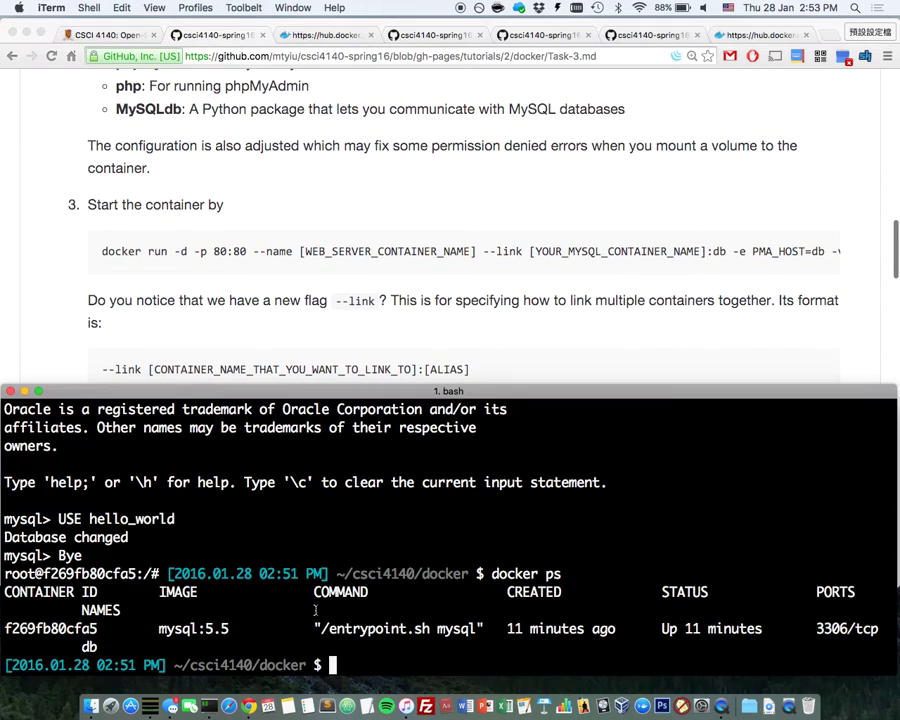
text(dok)
key(BackSpace)
text(cker images)
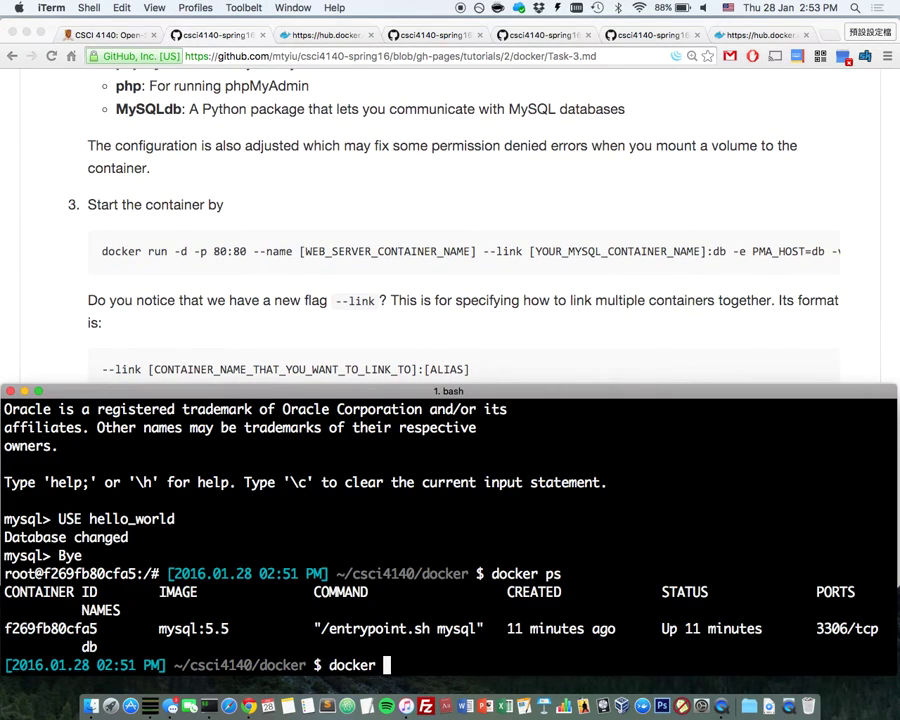
key(Return)
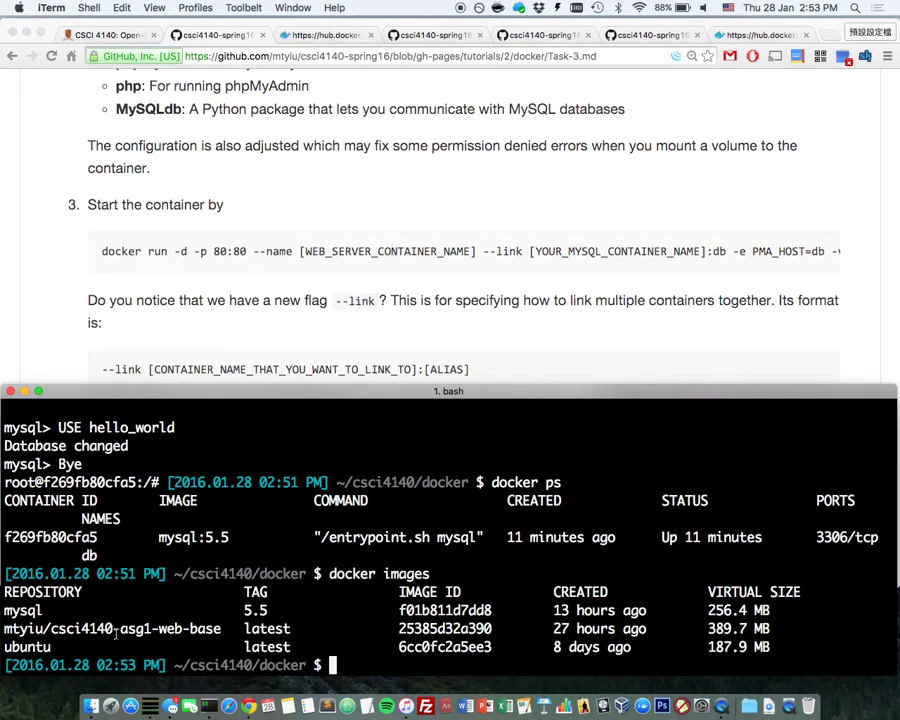
double_click(116, 630)
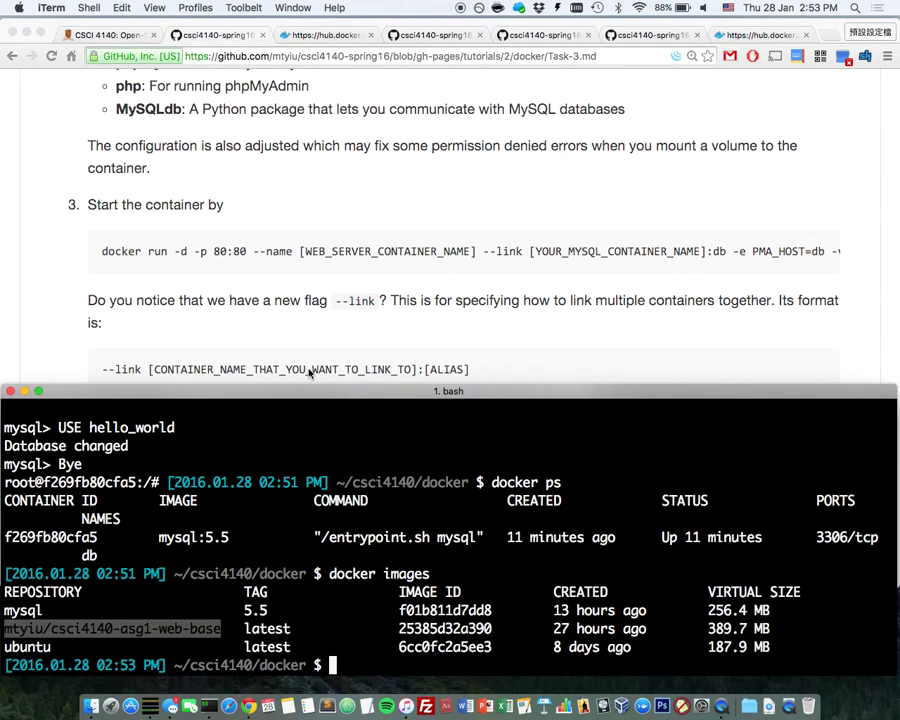
scroll(379, 327, down, 4)
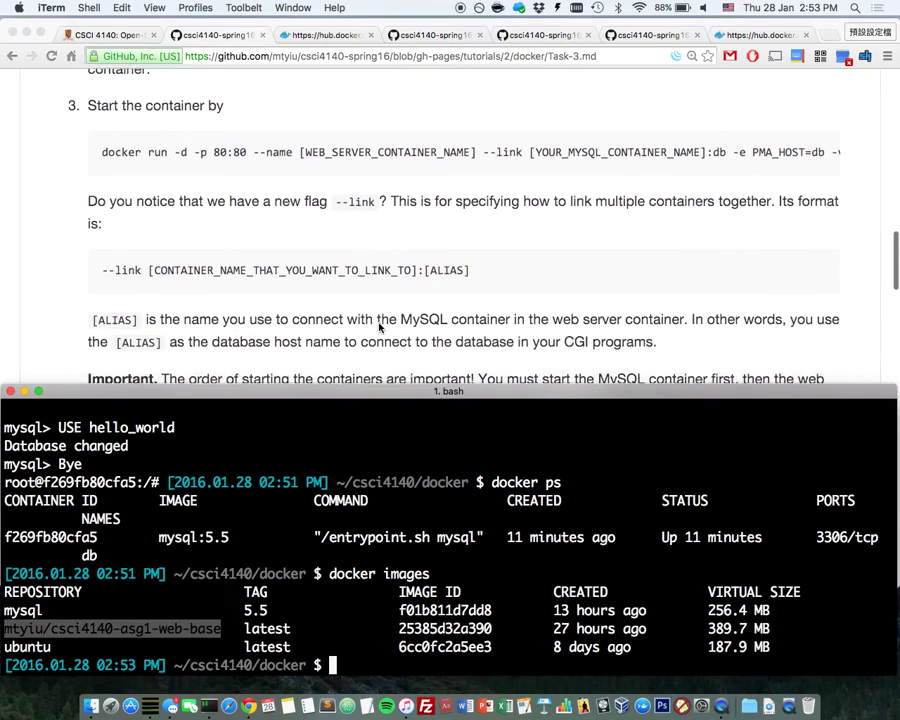
click(340, 597)
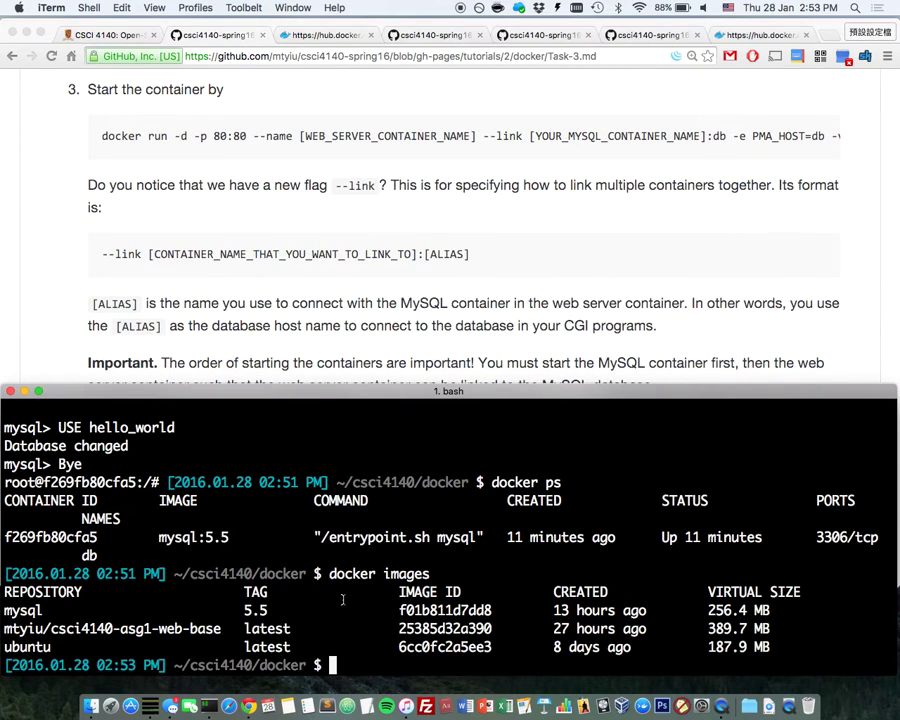
scroll(600, 140, right, 5)
scroll(600, 145, left, 5)
On a cleared terminal, type docker run -d -p 80:80 --name web --link db:db
key(ctrl+l)
text(docker run )
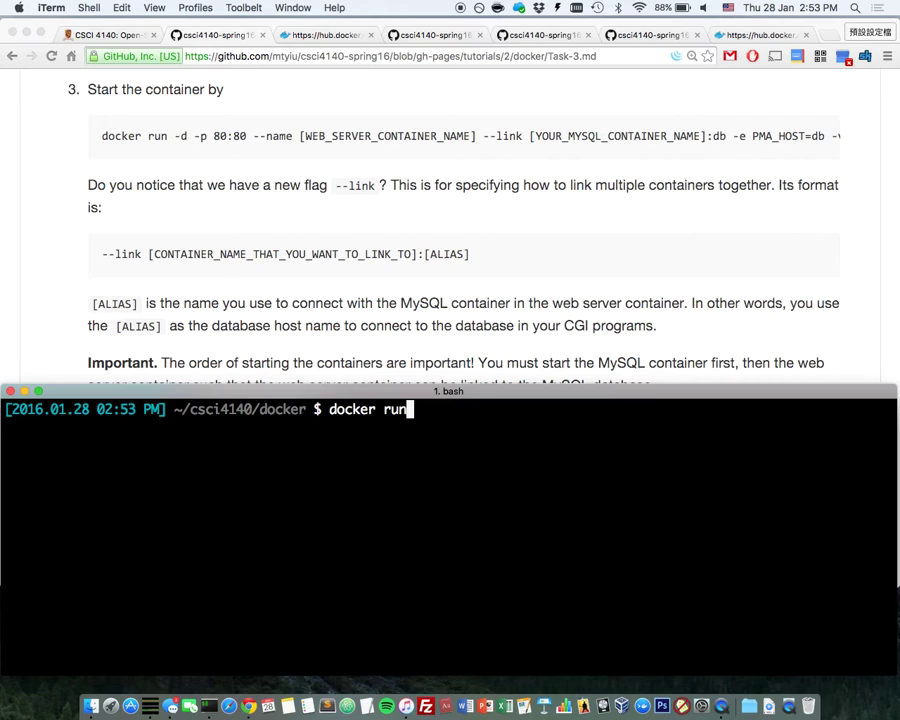
text(-d -p 80:)
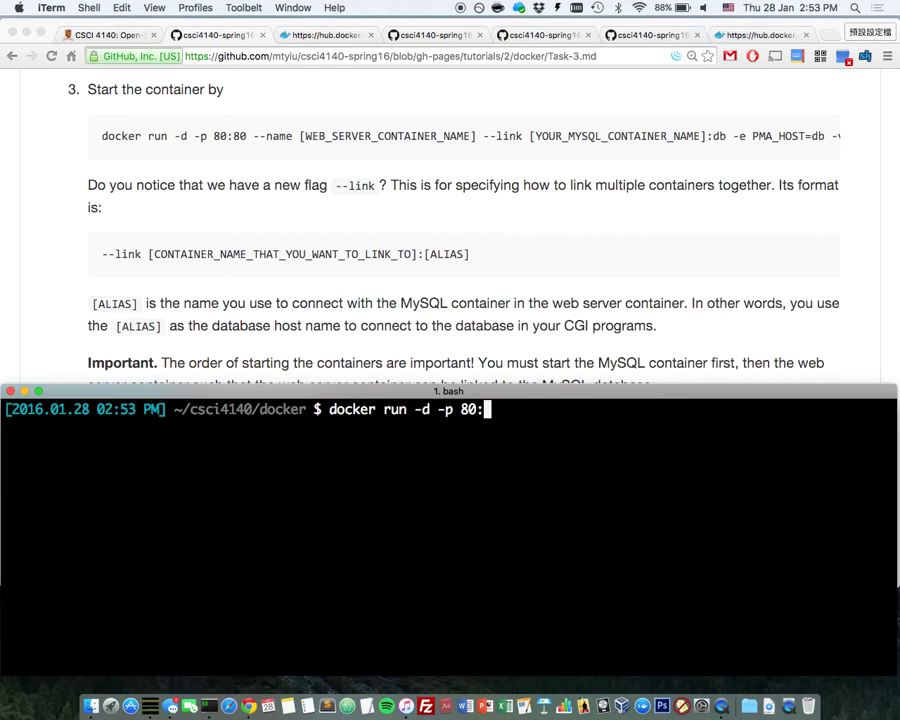
text(80 --name )
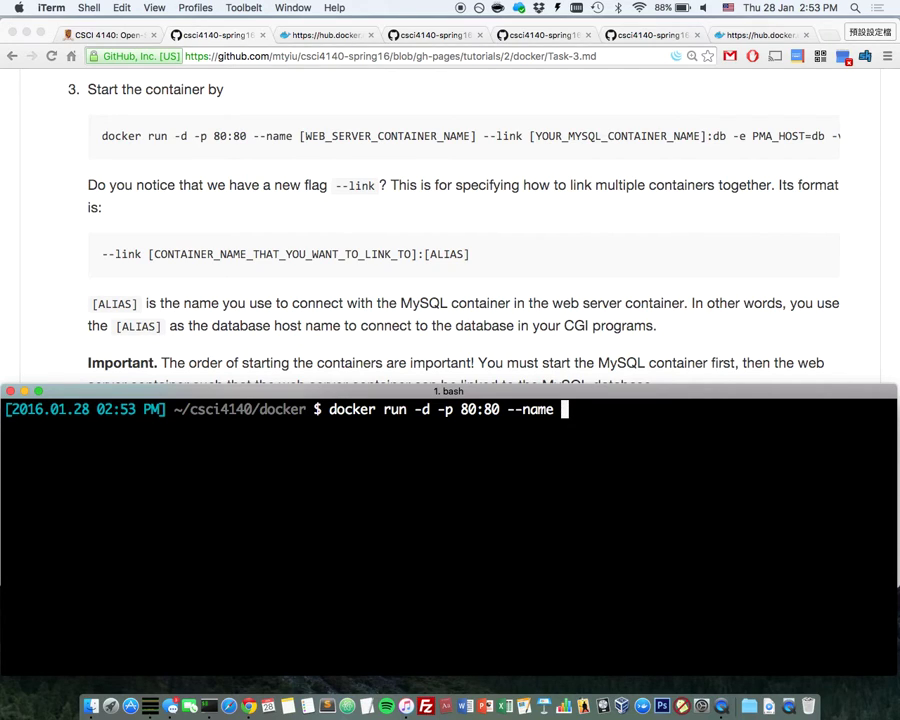
text(web)
text(--link)
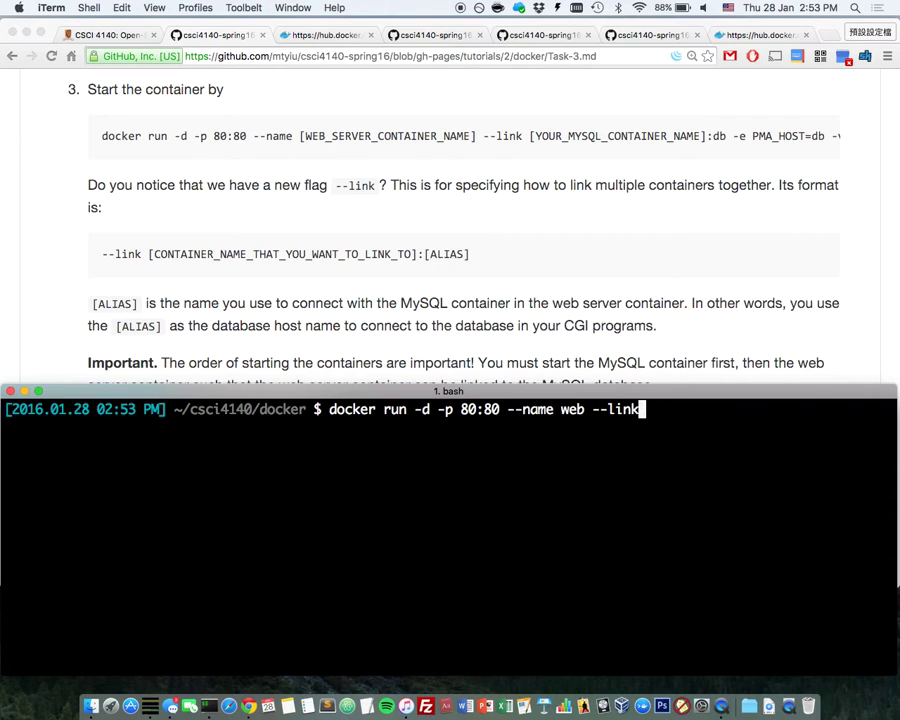
double_click(620, 410)
text(db)
text(:db)
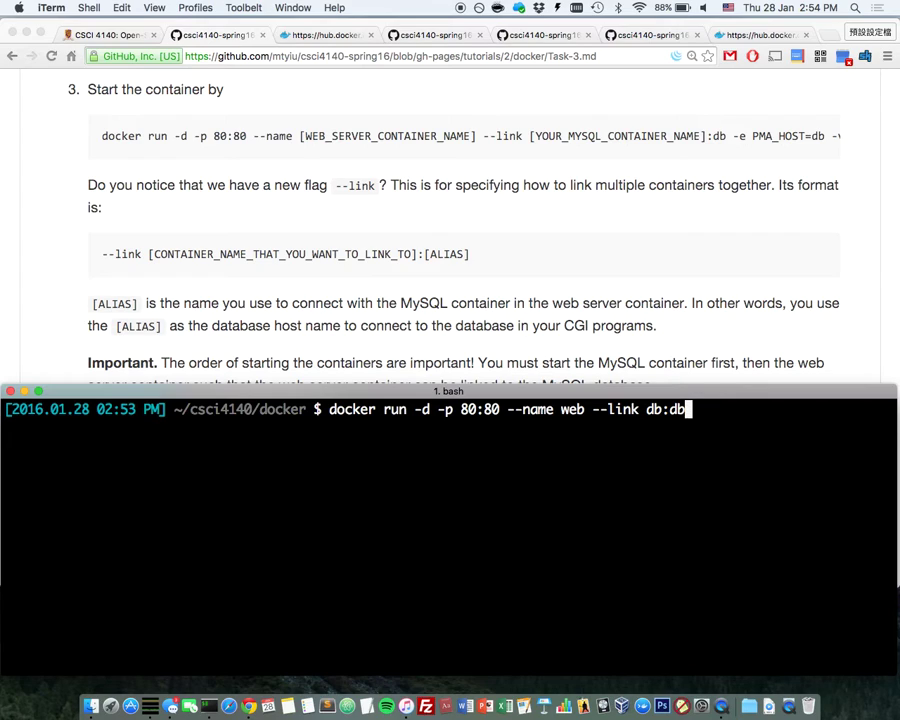
double_click(654, 409)
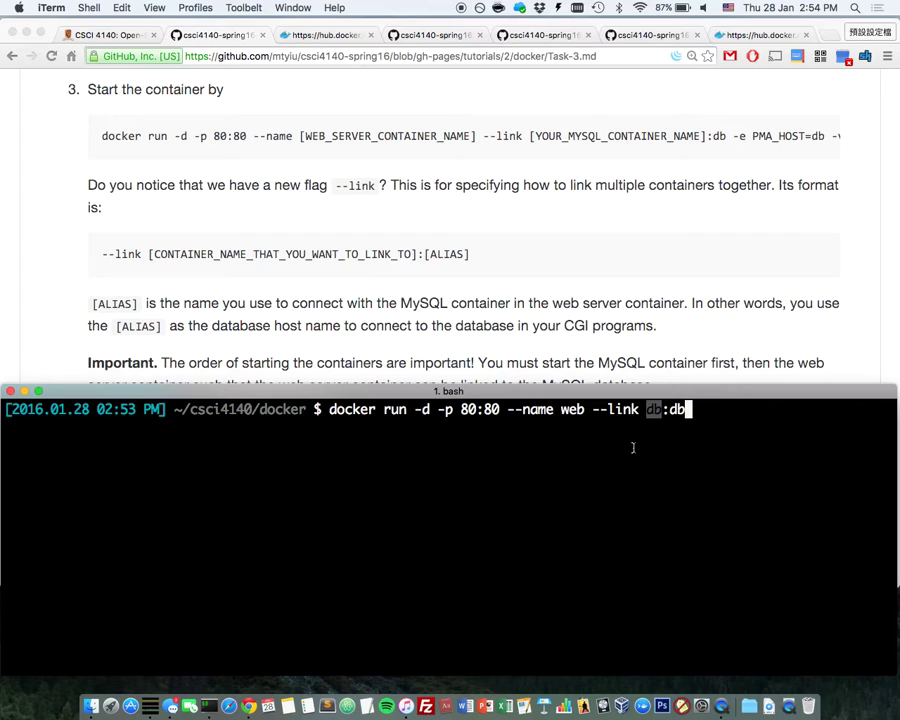
Highlight the db container name and the :db alias to explain the link option
scroll(562, 554, up, 1)
scroll(562, 554, up, 5)
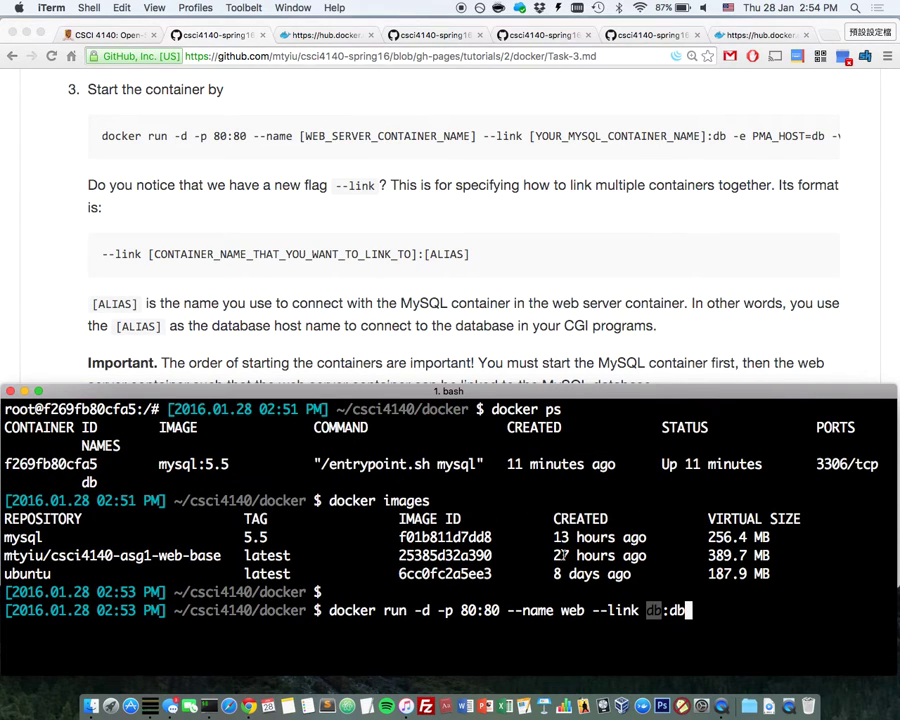
scroll(563, 555, up, 1)
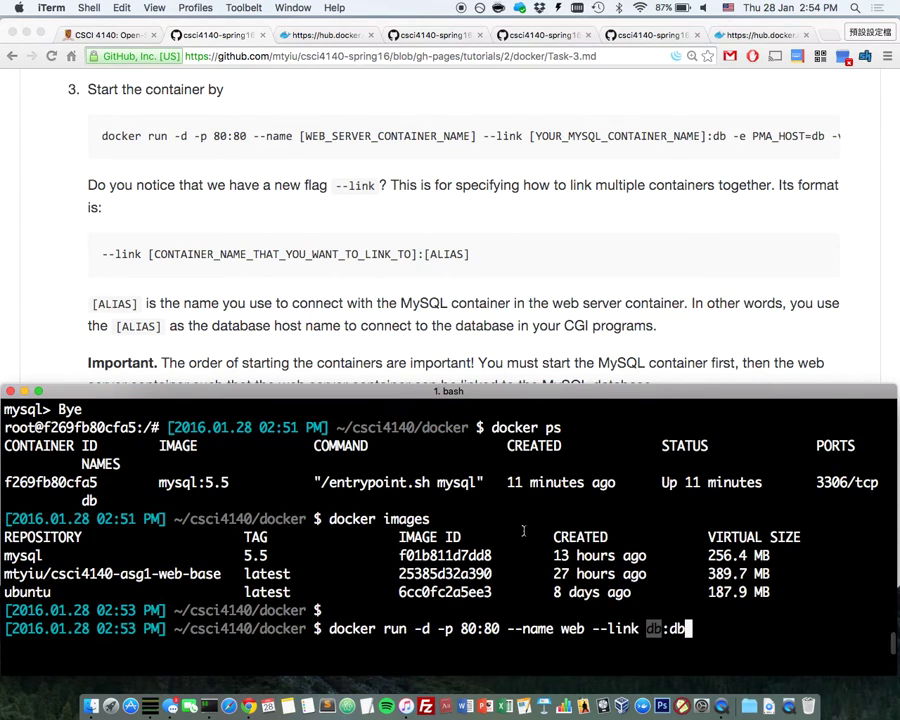
click(89, 500)
double_click(89, 500)
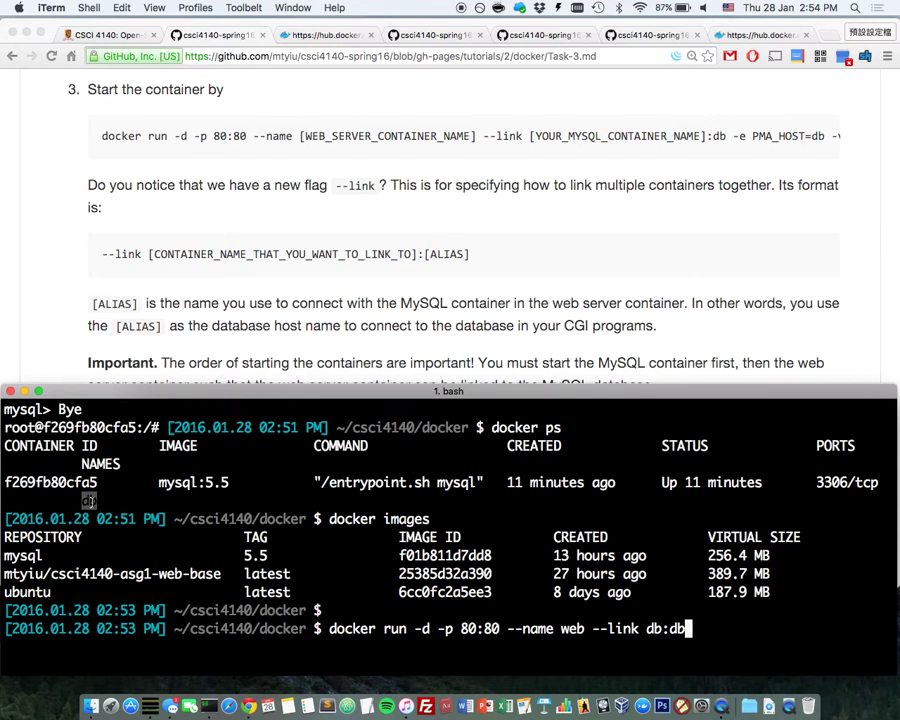
key(ctrl+l)
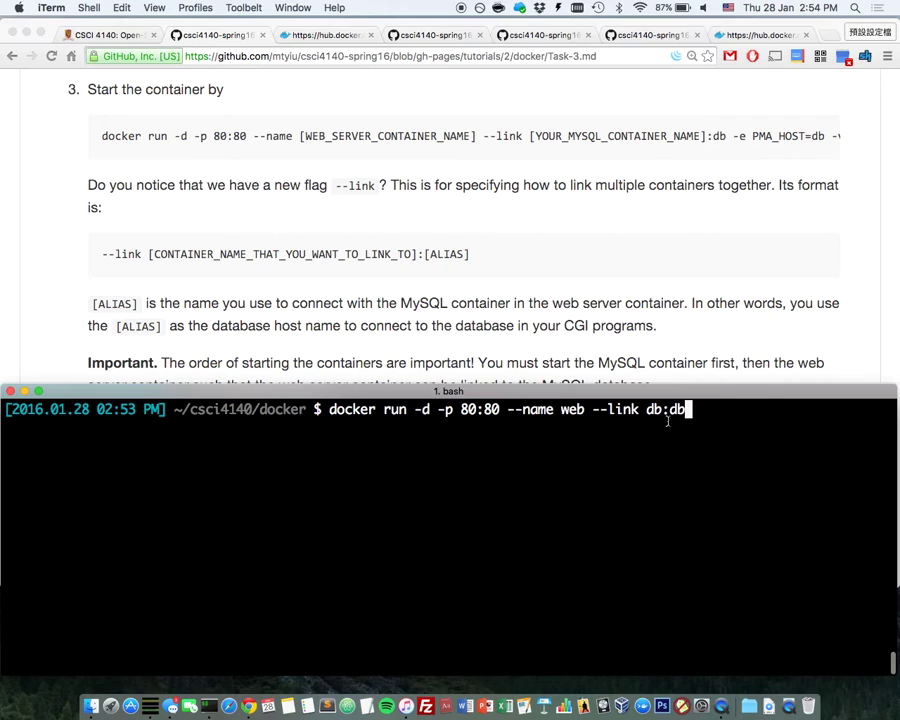
drag(662, 410, 688, 410)
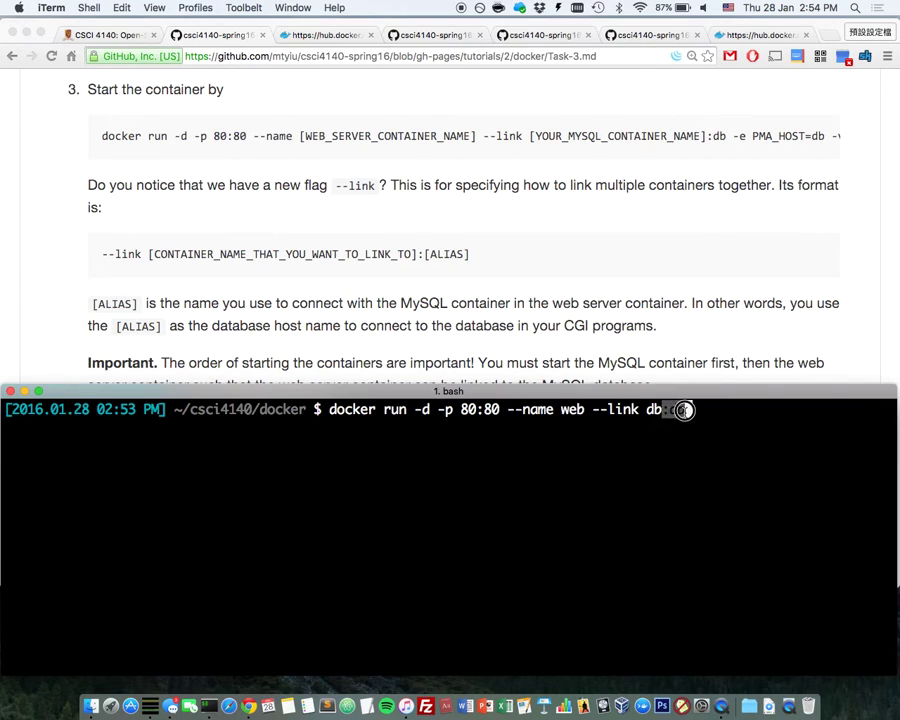
click(692, 494)
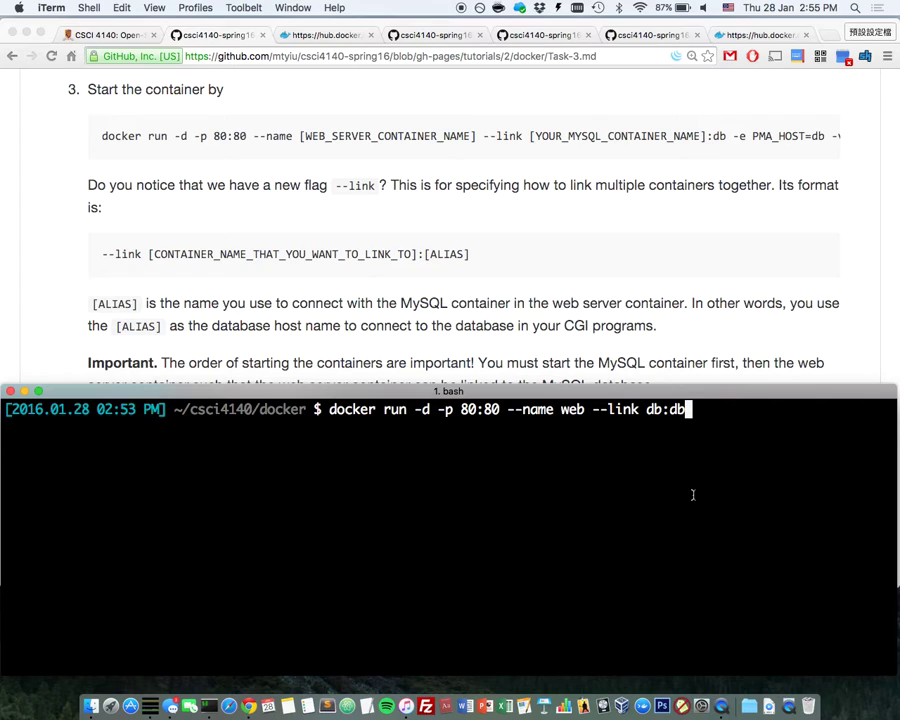
click(677, 408)
Add -e PMA_HOST=db to the web container's run command
scroll(776, 151, right, 5)
scroll(776, 151, right, 3)
text(-)
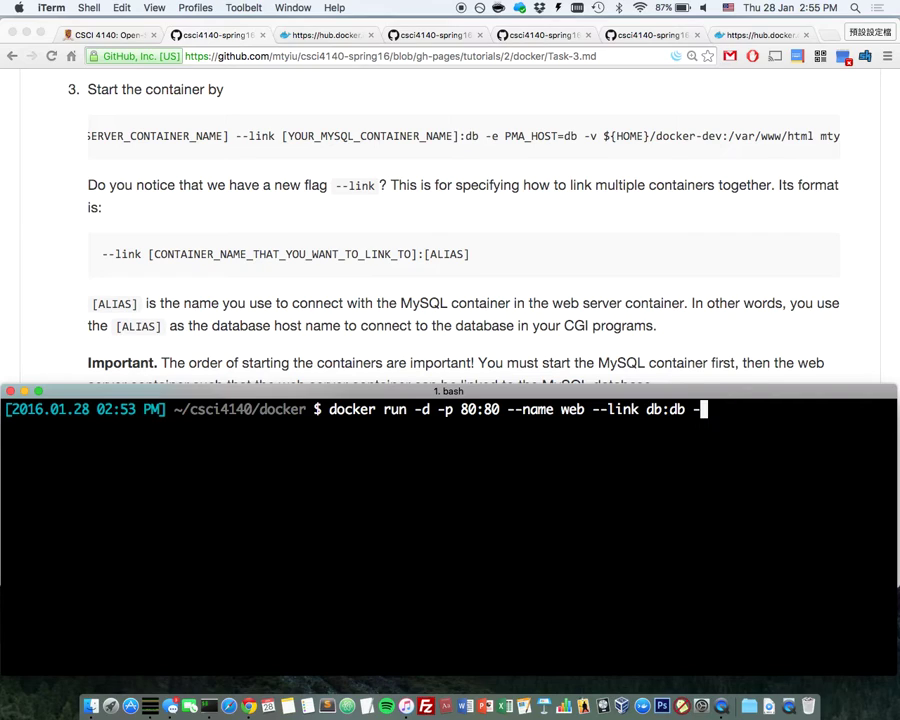
text(e PMA_HOST)
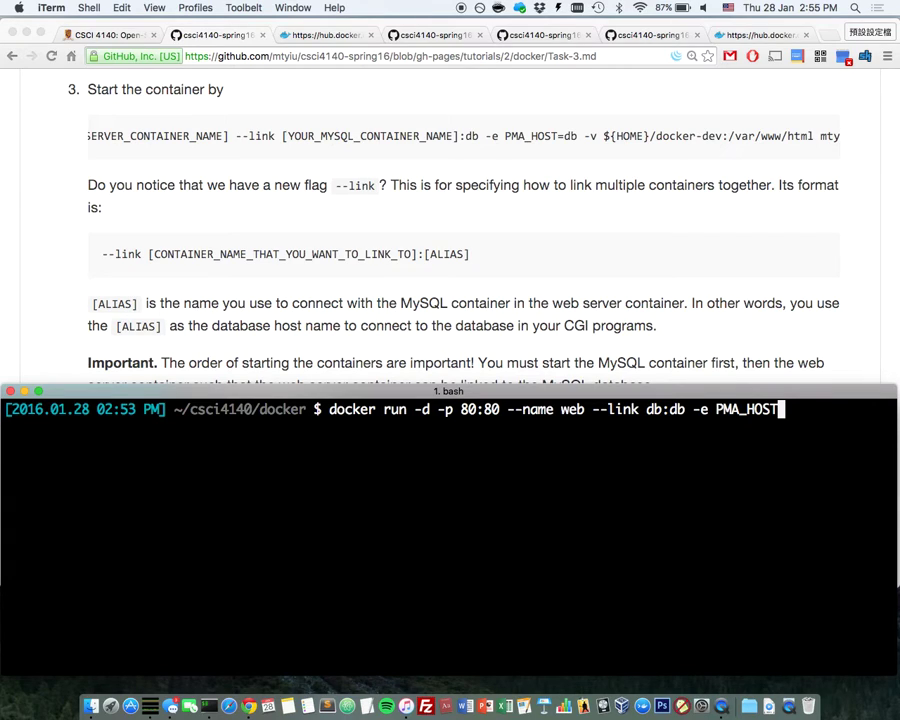
text(=)
text(db)
double_click(676, 409)
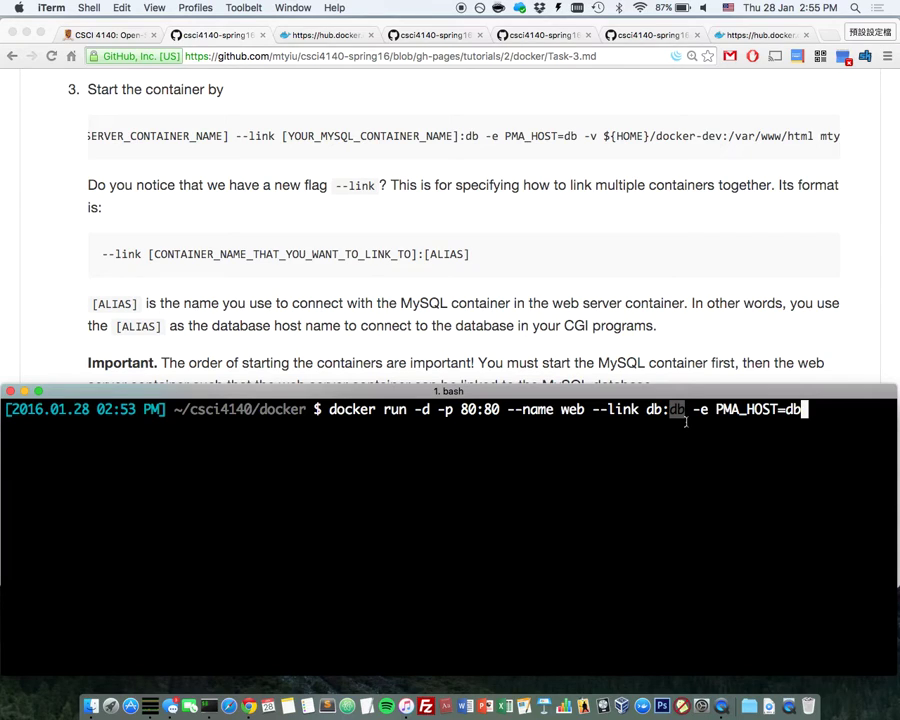
click(686, 422)
Mount ${HOME}/docker-dev at /var/www/html, start the web container, and run docker ps
scroll(436, 140, right, 5)
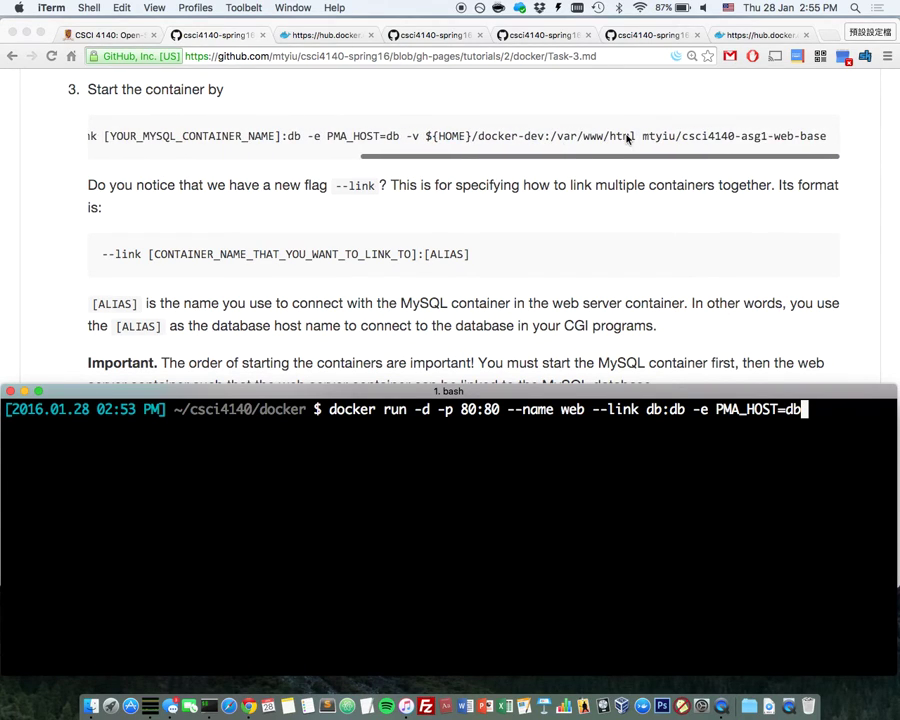
text(-v )
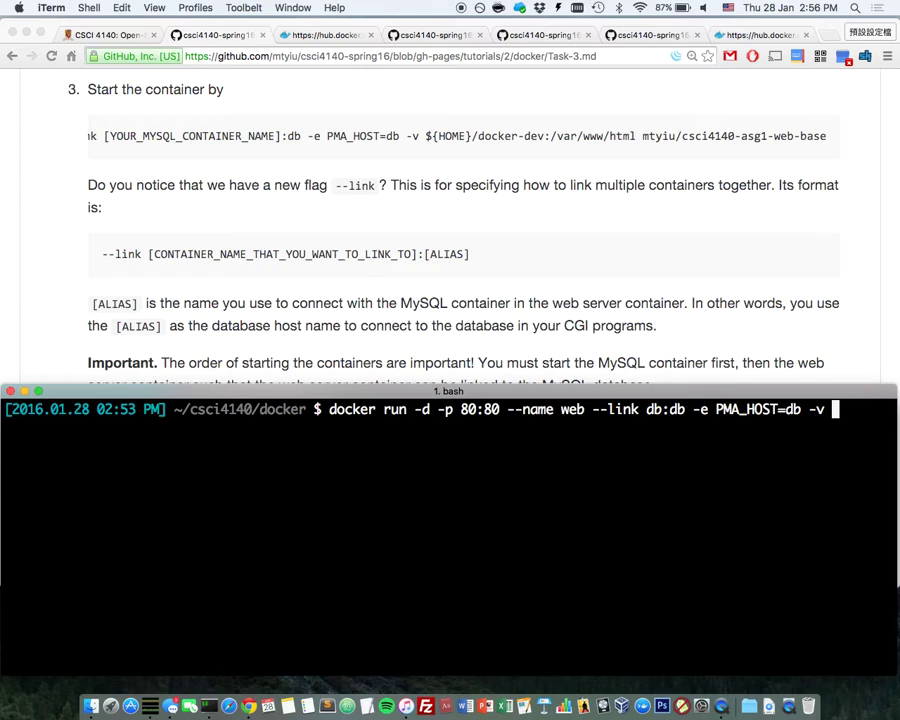
text(${HOME}/docker)
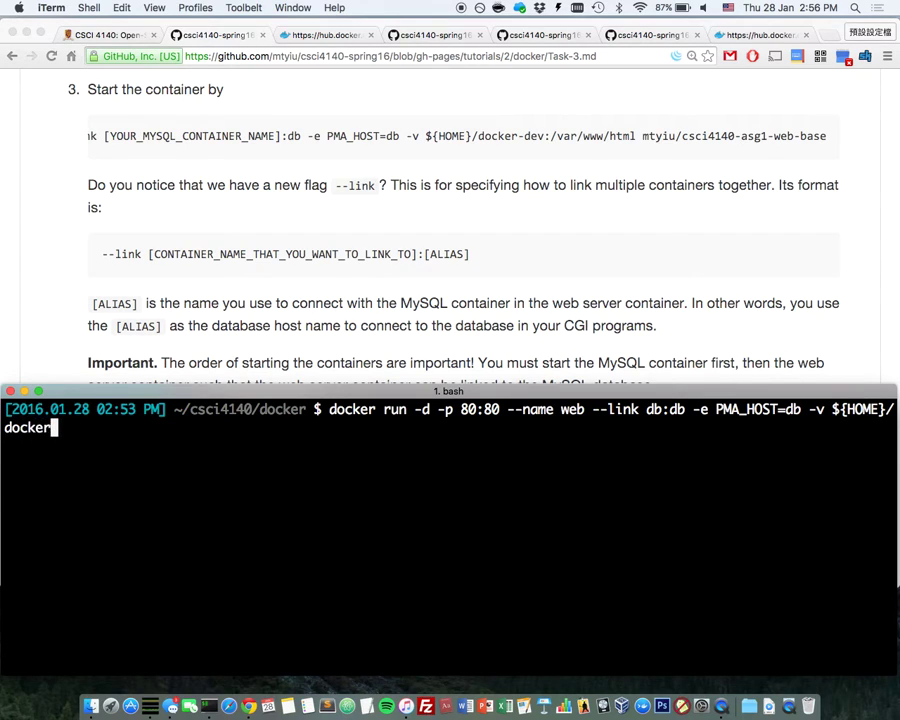
key(Tab)
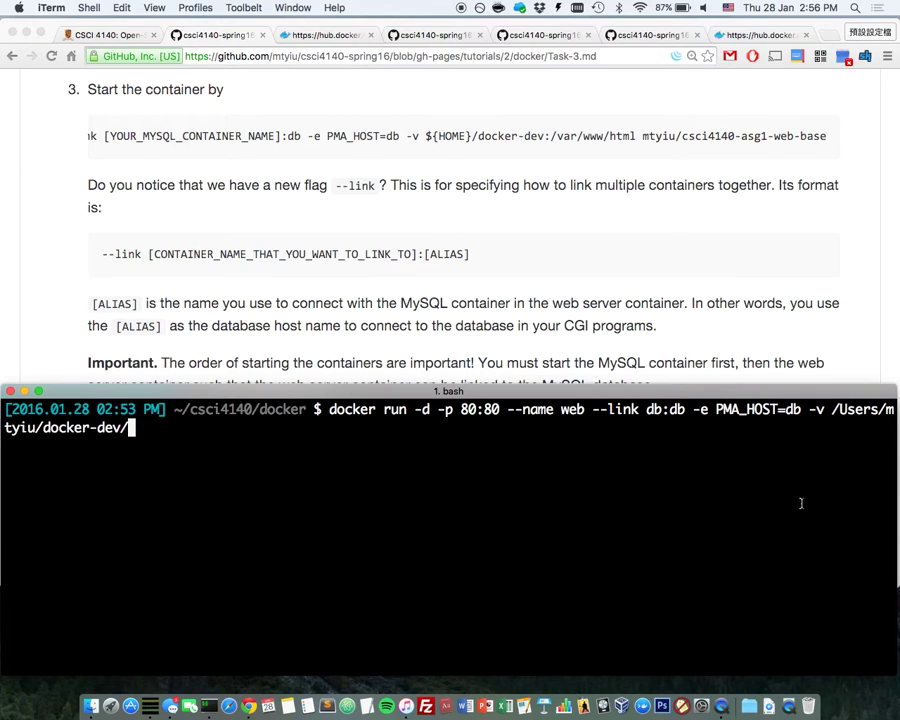
text(:/var)
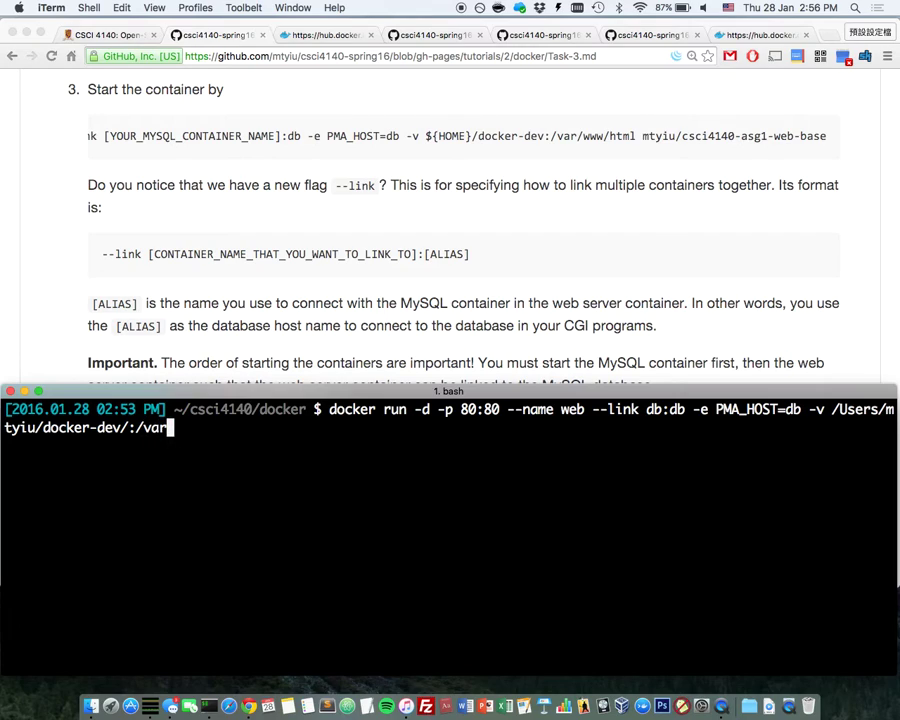
text(/www/html )
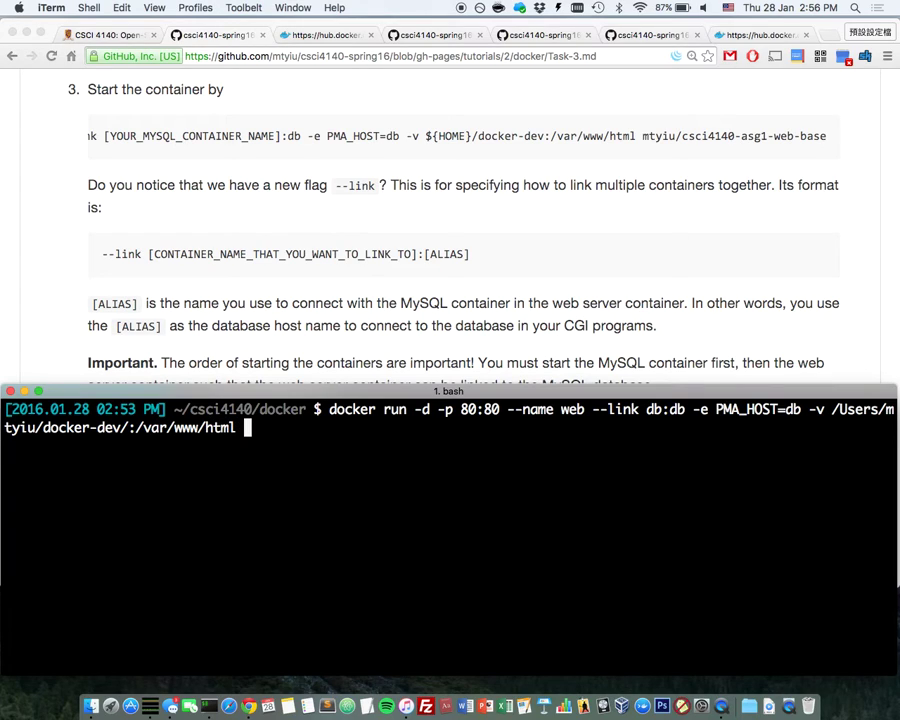
text(mtyiu)
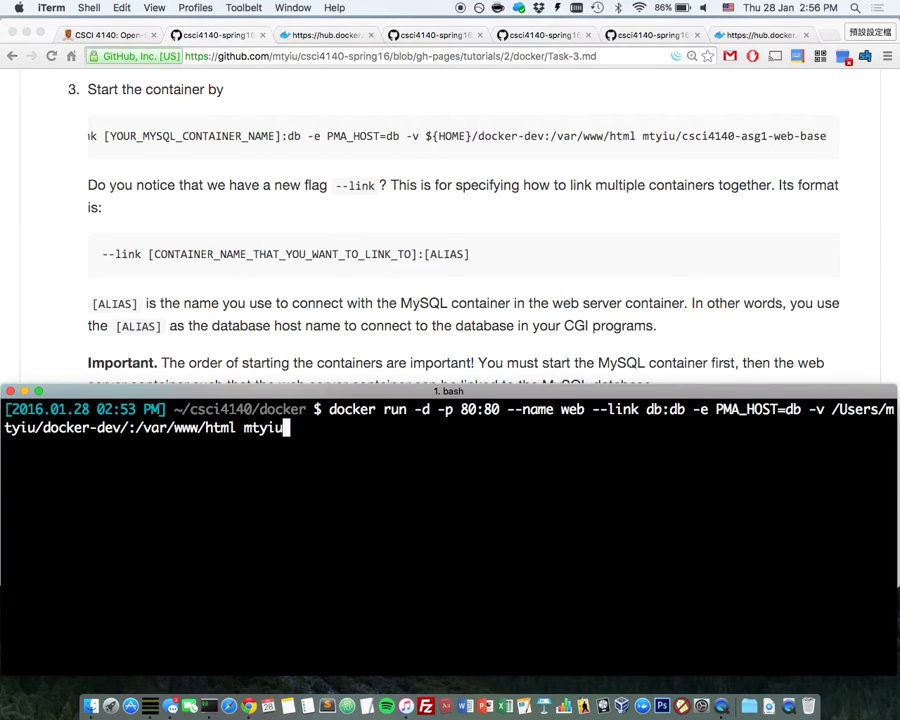
text(/csci4140-as)
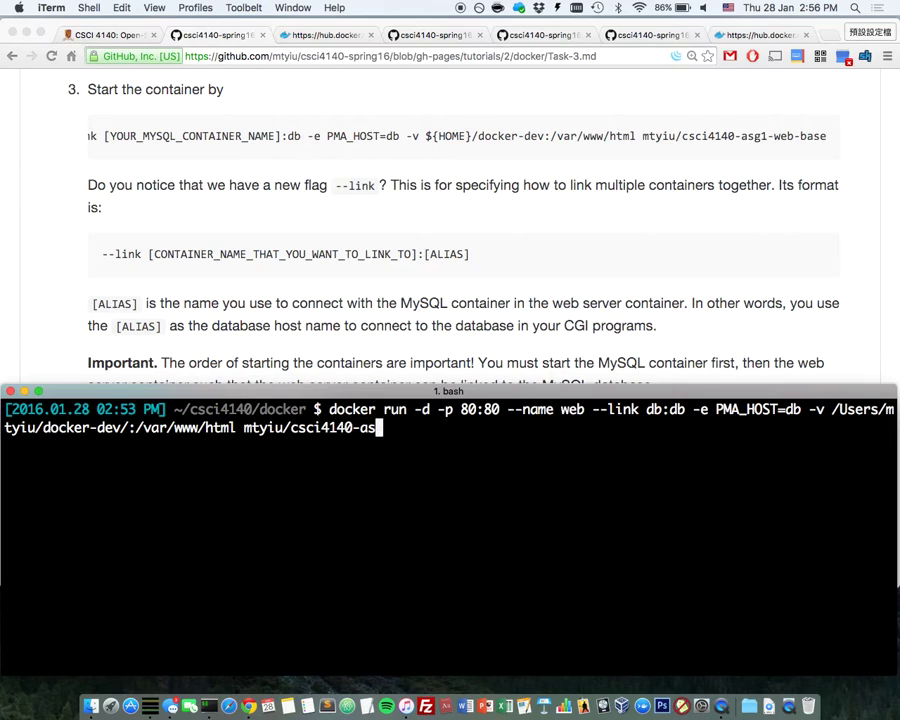
text(g1-web-base)
key(Return)
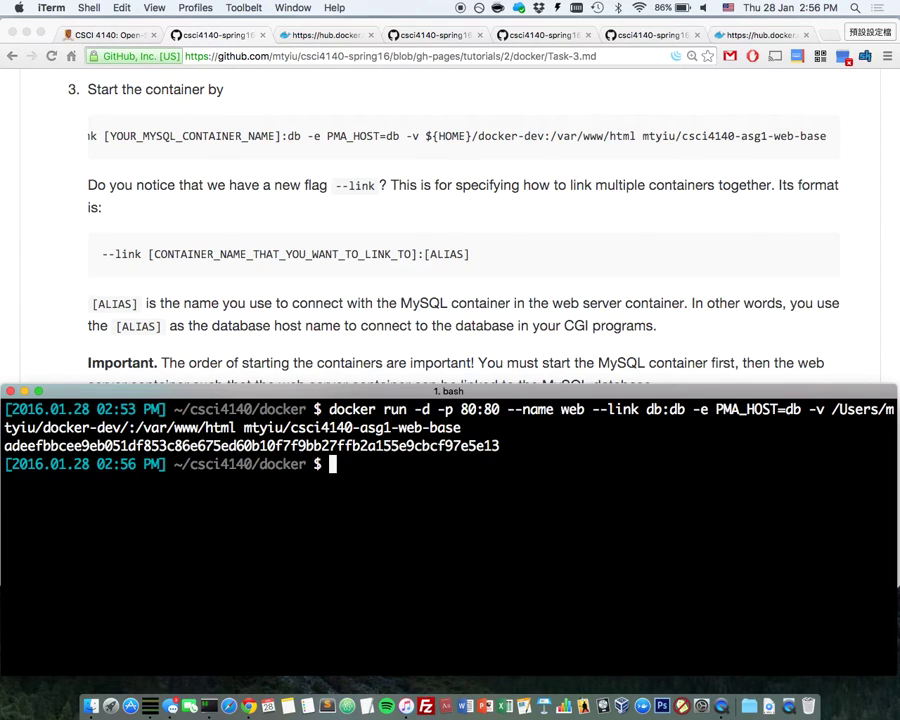
text(docker ps)
key(Return)
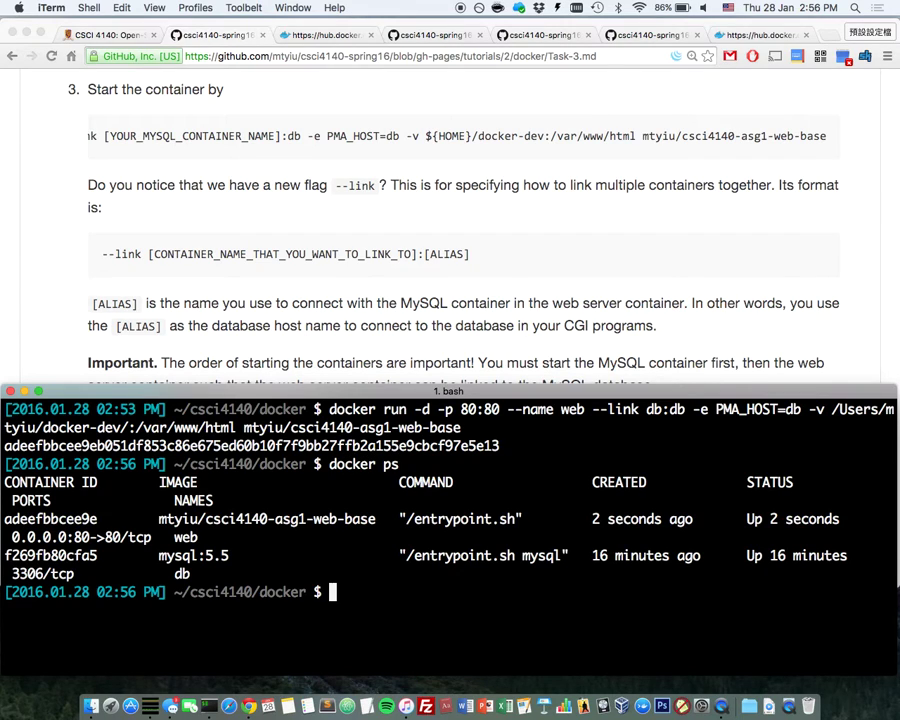
Note the web container is Up, then scroll the tutorial to the phpMyAdmin login step
double_click(754, 519)
scroll(768, 300, down, 1)
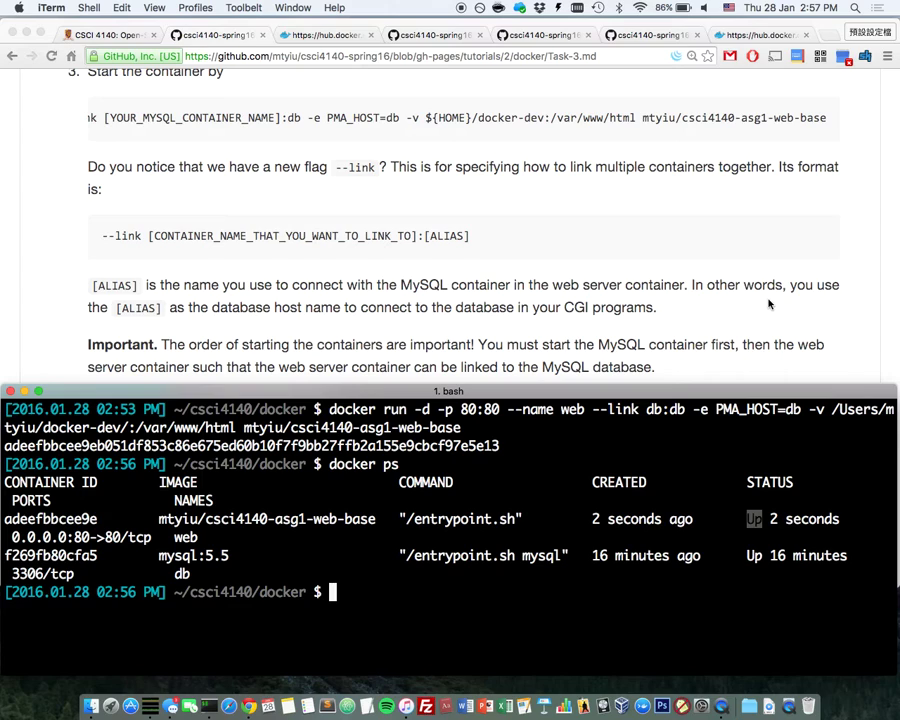
scroll(651, 261, down, 3)
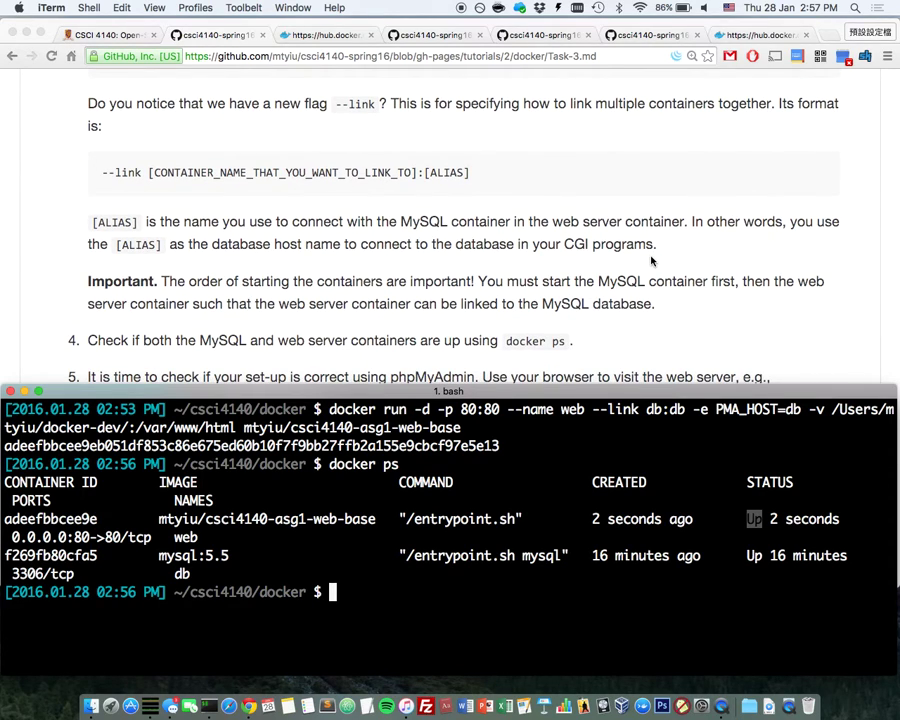
scroll(651, 261, down, 2)
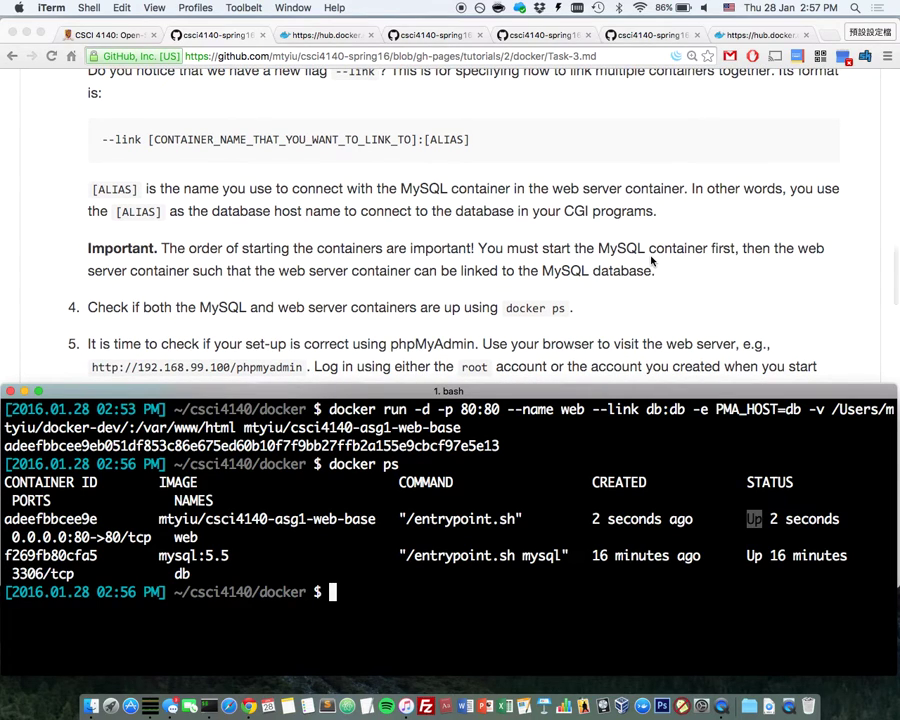
scroll(651, 261, down, 2)
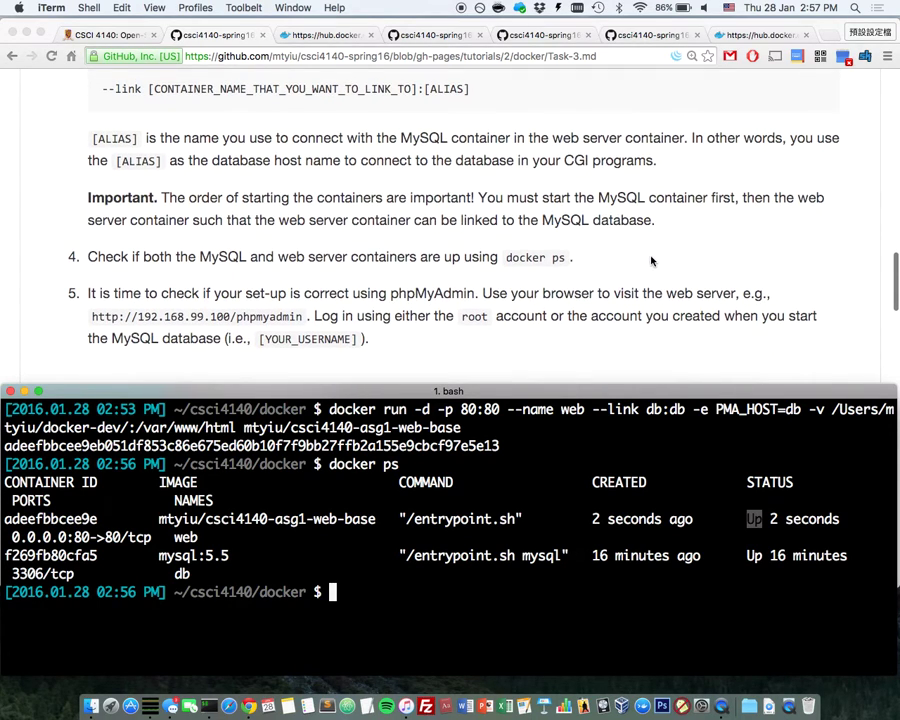
scroll(649, 259, up, 2)
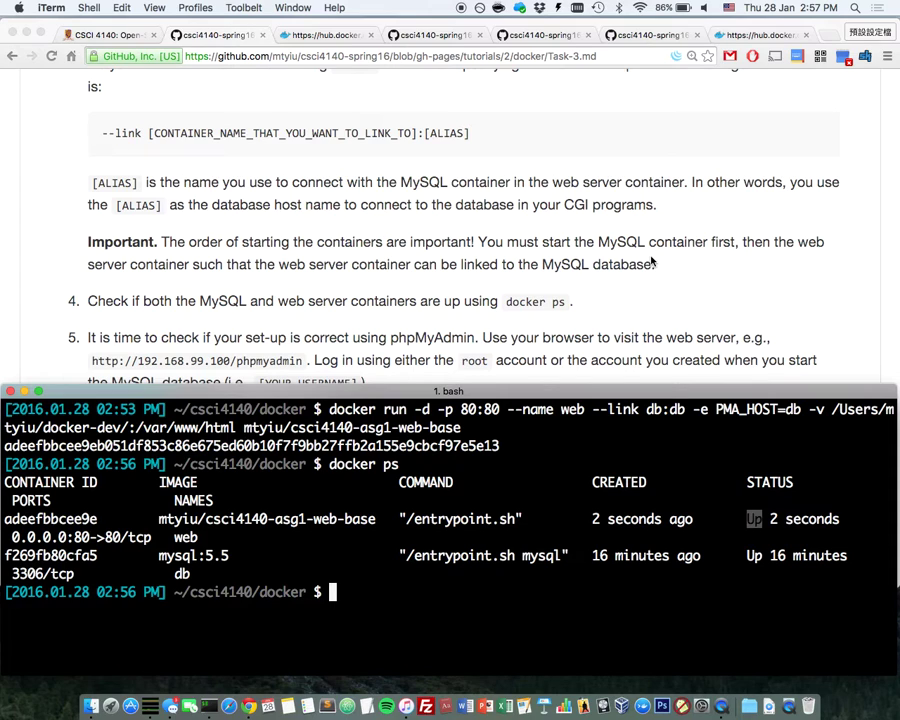
scroll(651, 261, down, 5)
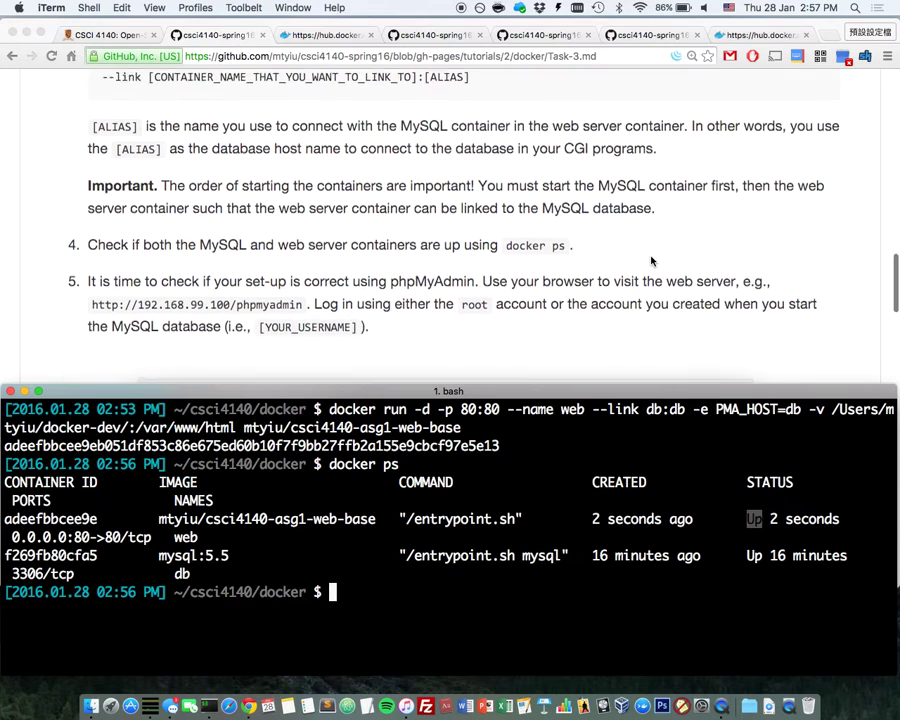
scroll(651, 261, up, 1)
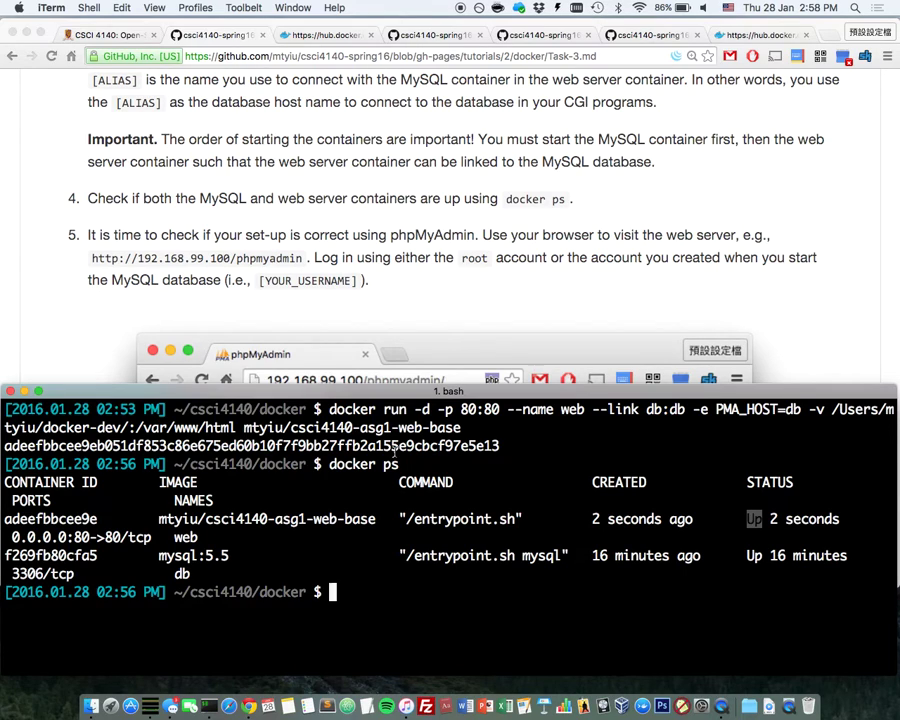
Run docker-machine ip default and copy the reported address 192.168.99.100
text(docker-)
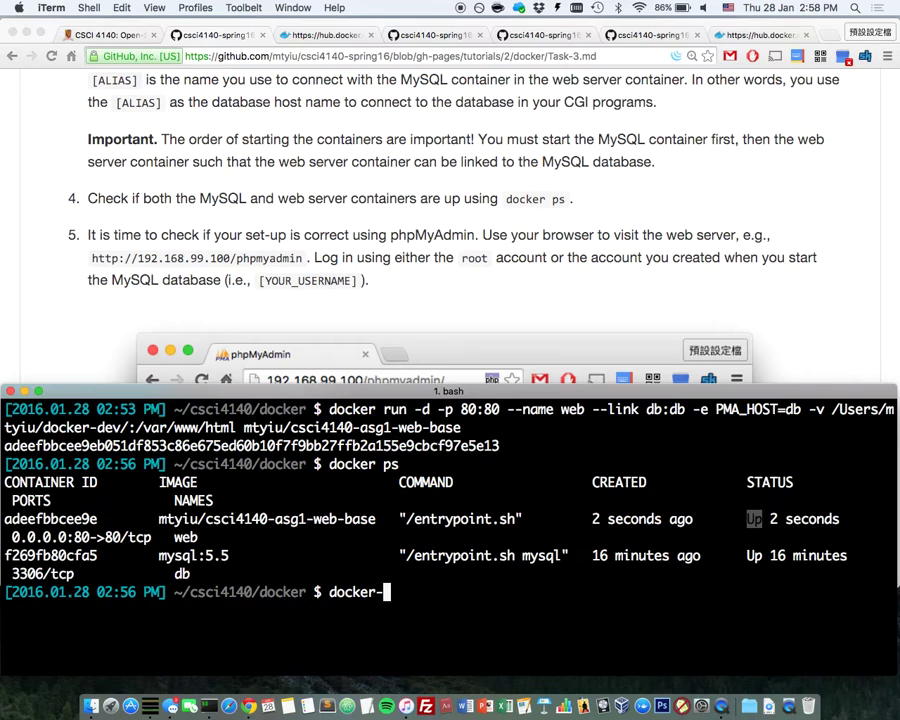
text(machine )
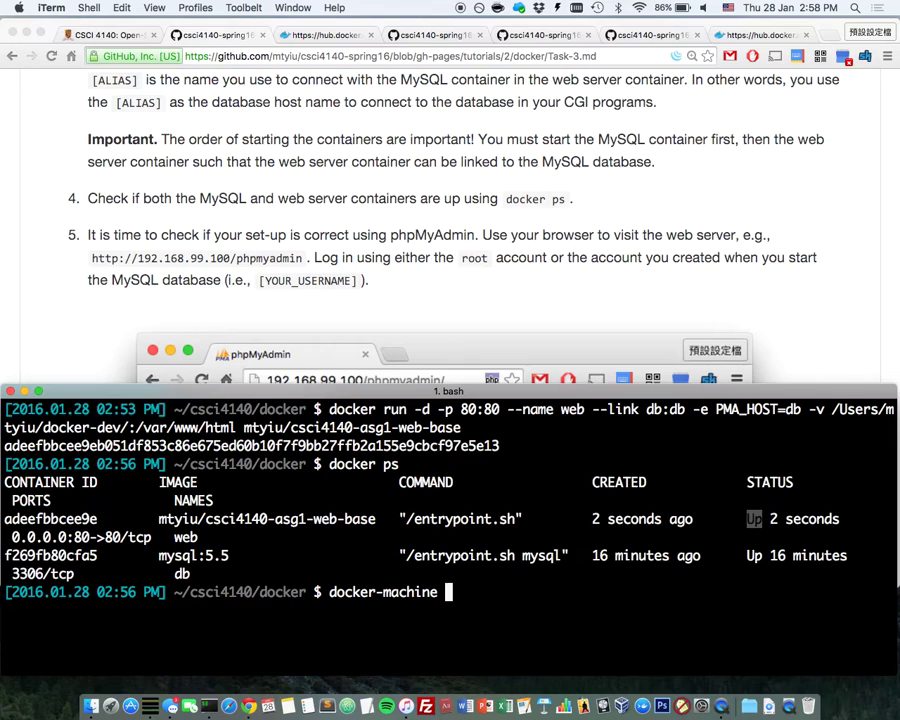
text(ip default)
key(Return)
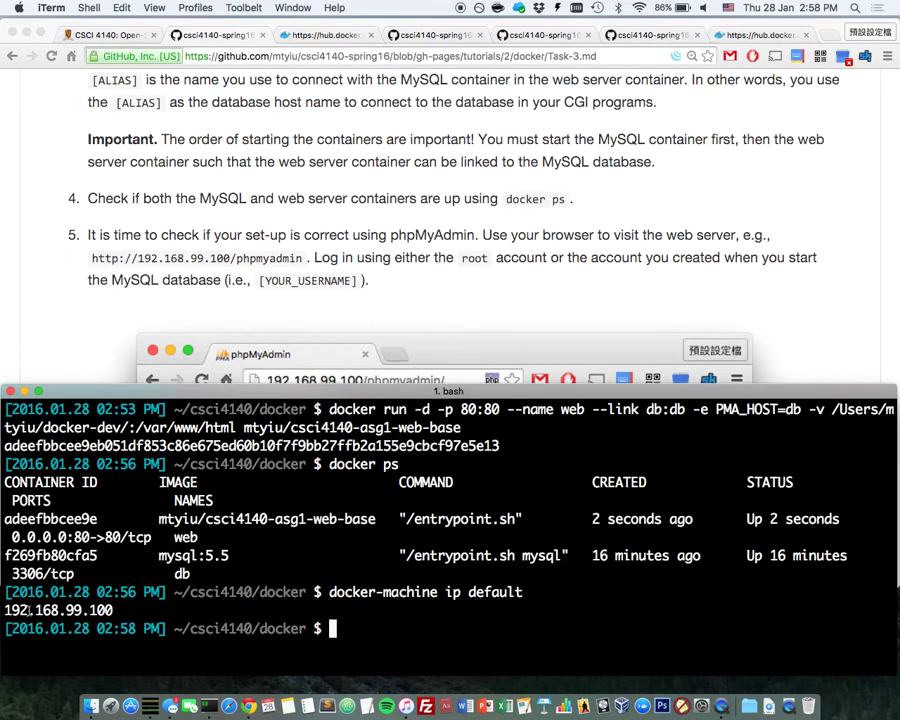
double_click(58, 610)
key(super+c)
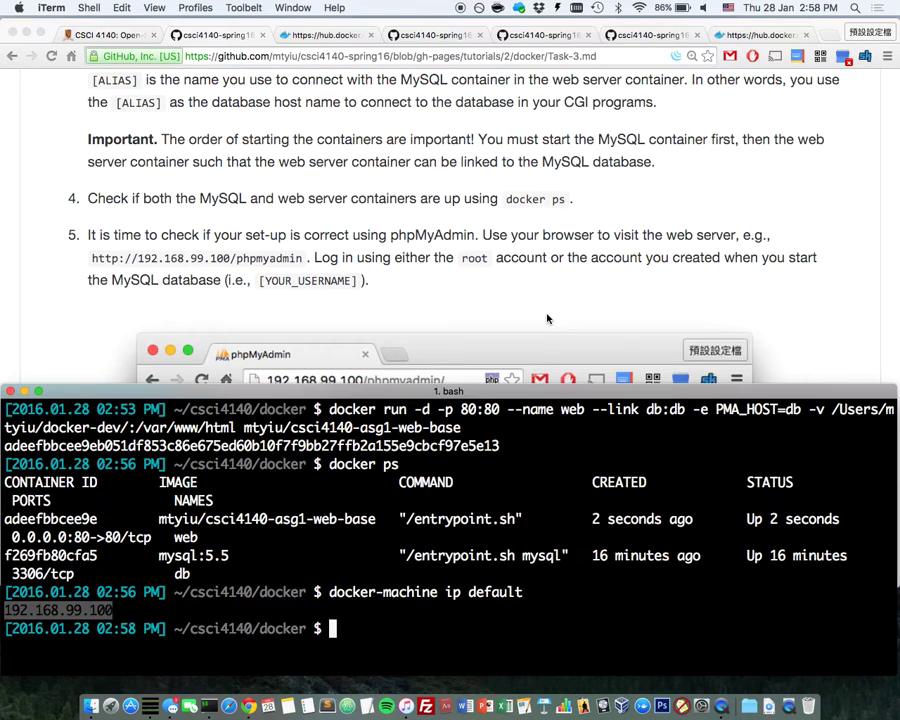
click(547, 318)
Load 192.168.99.100/phpmyadmin in a new Chrome tab
key(super+t)
key(super+v)
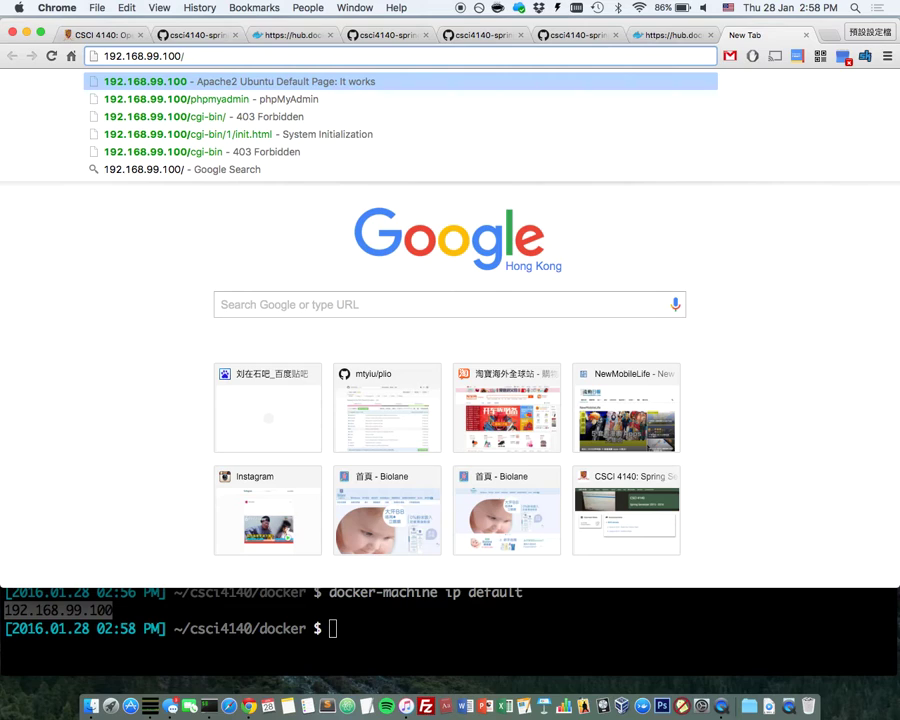
text(phpmyadmi)
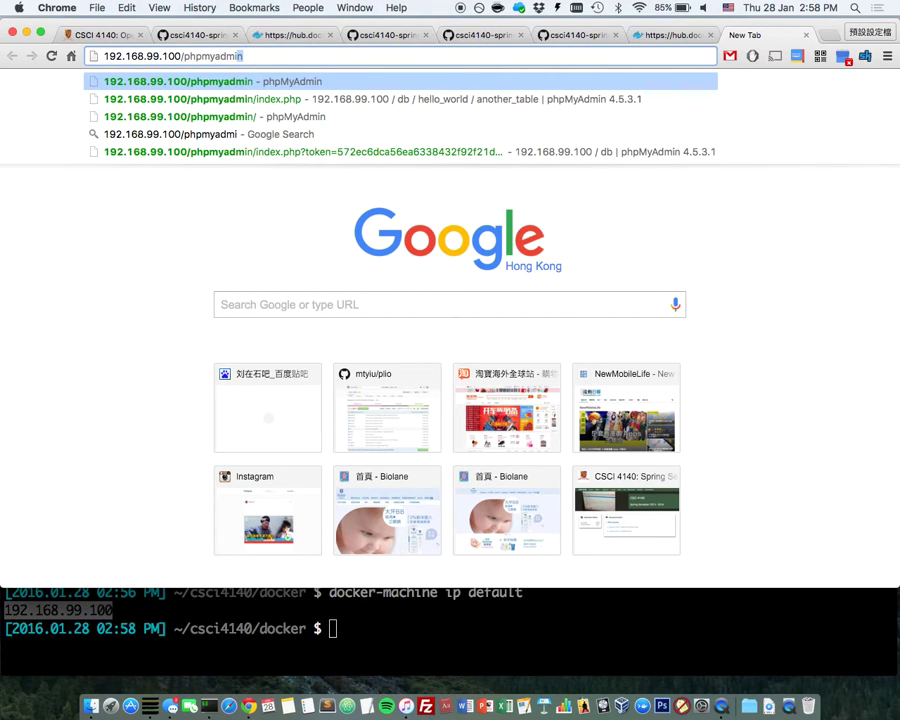
key(Return)
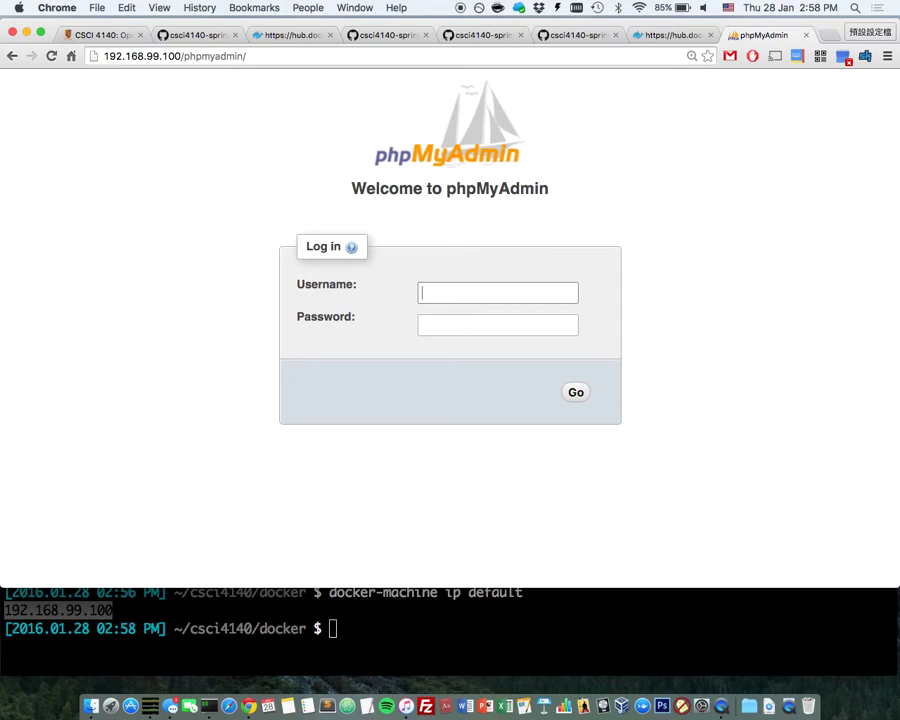
Log in to phpMyAdmin with the saved database username and its password
text(tyw)
key(Down)
key(Return)
key(Tab)
text(•••••)
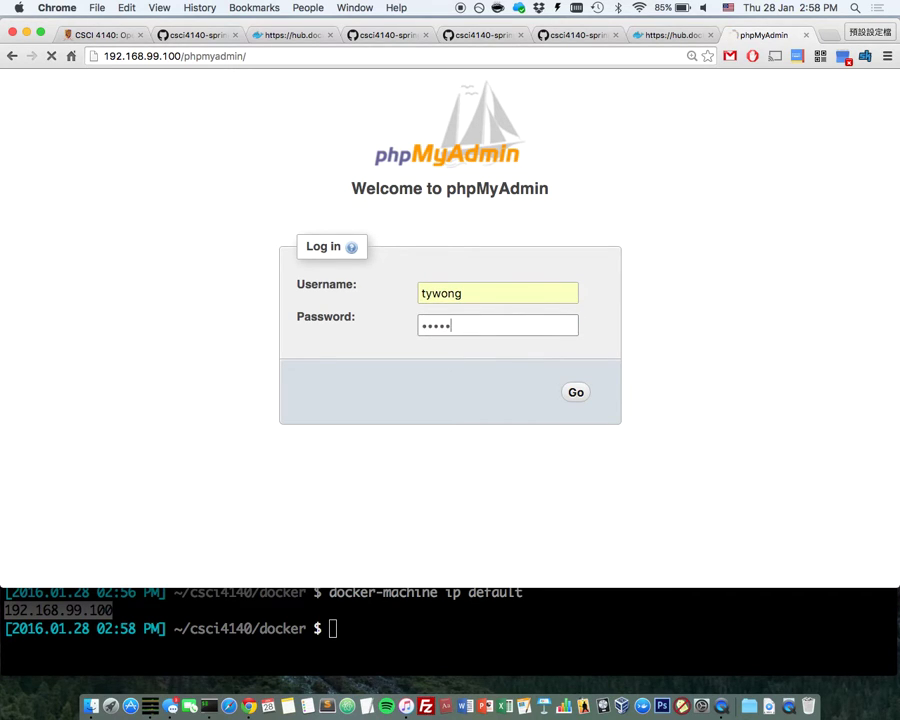
key(Return)
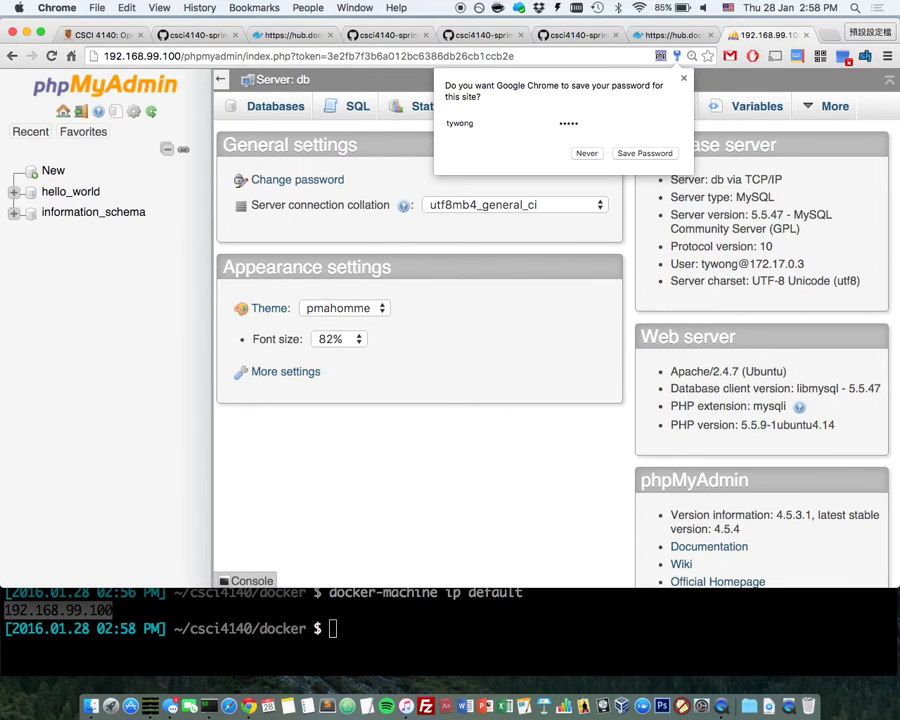
Decline saving the password, open the hello_world database, and return to the GitHub tutorial
click(116, 250)
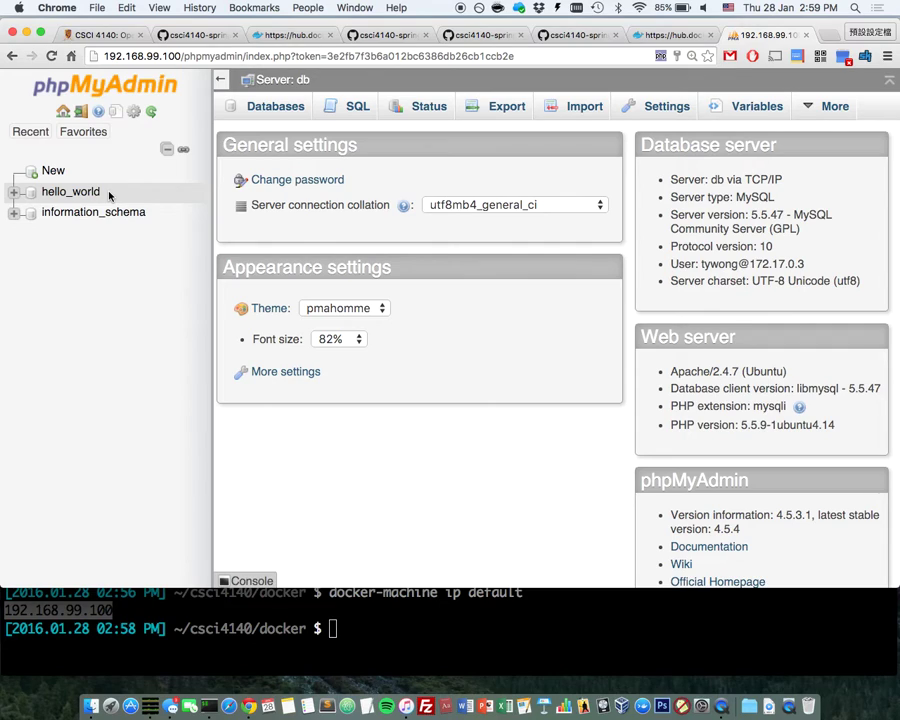
click(82, 195)
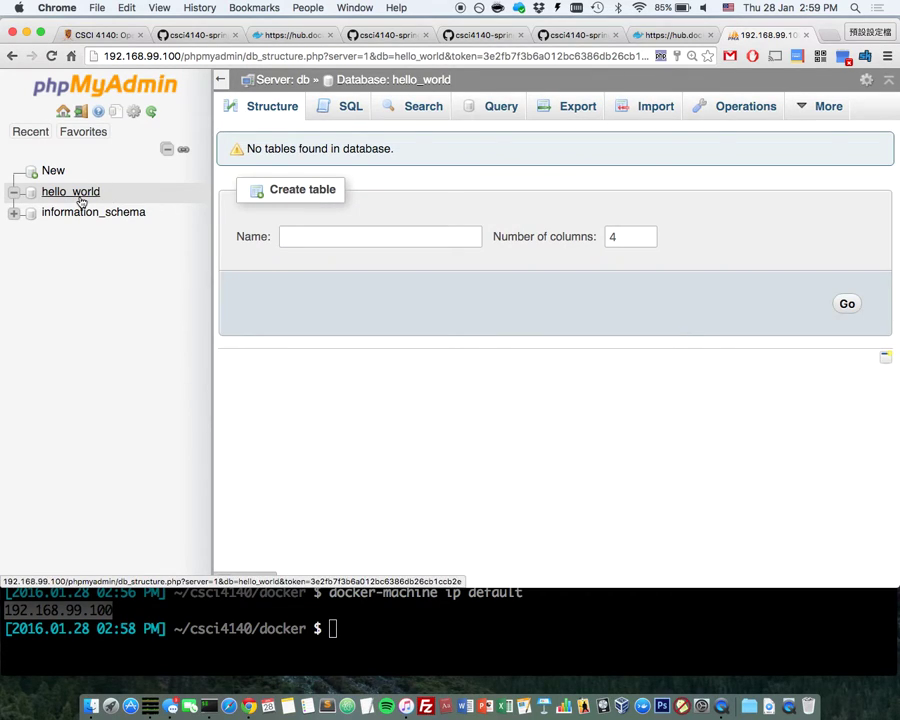
click(207, 36)
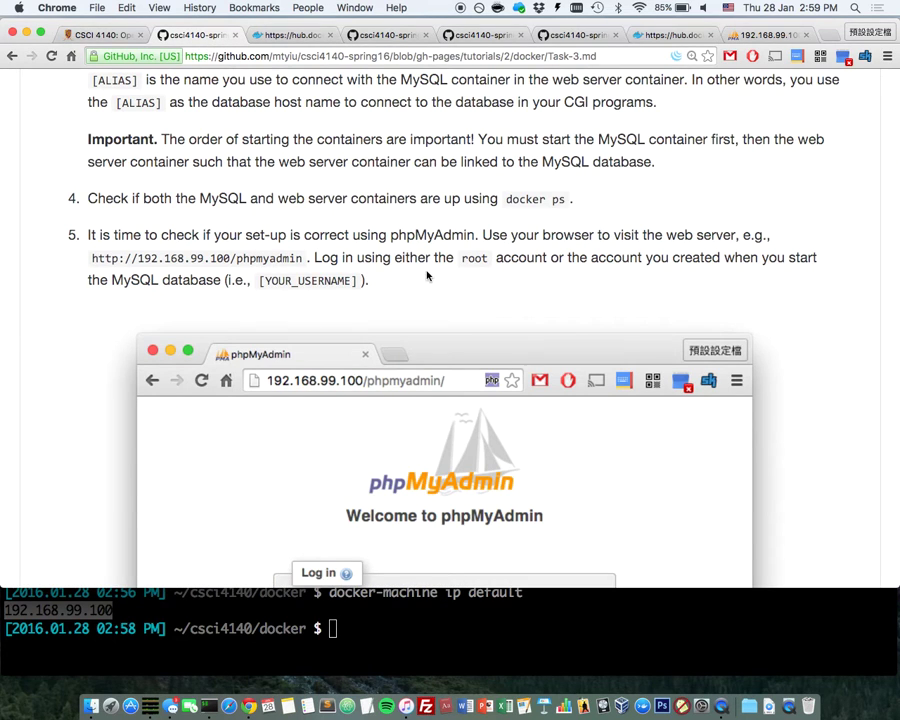
Return to the phpMyAdmin tab showing the empty hello_world database
scroll(427, 276, down, 10)
scroll(427, 276, up, 5)
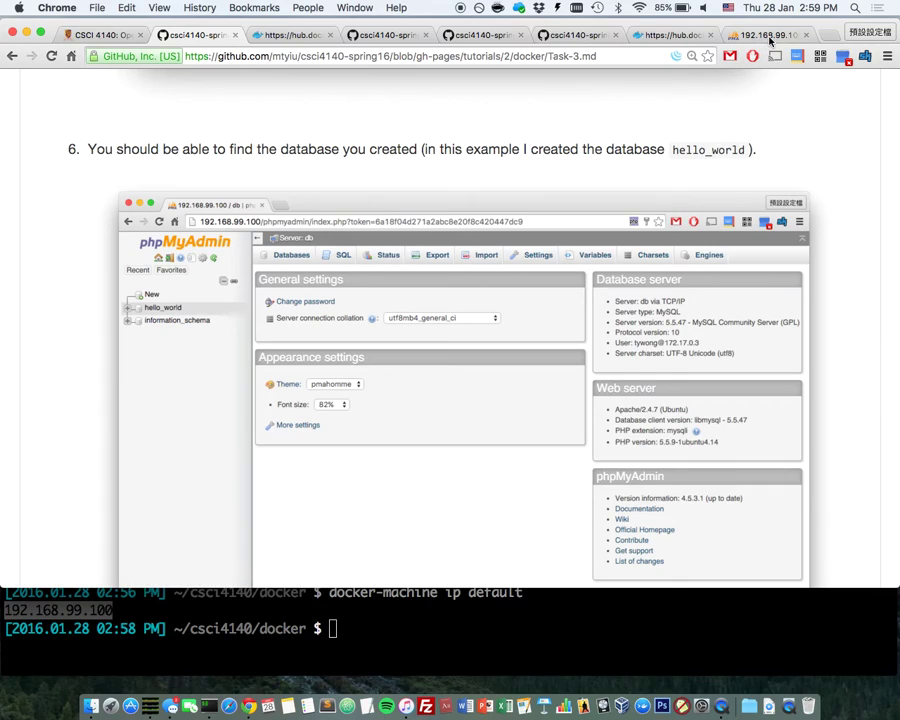
click(768, 36)
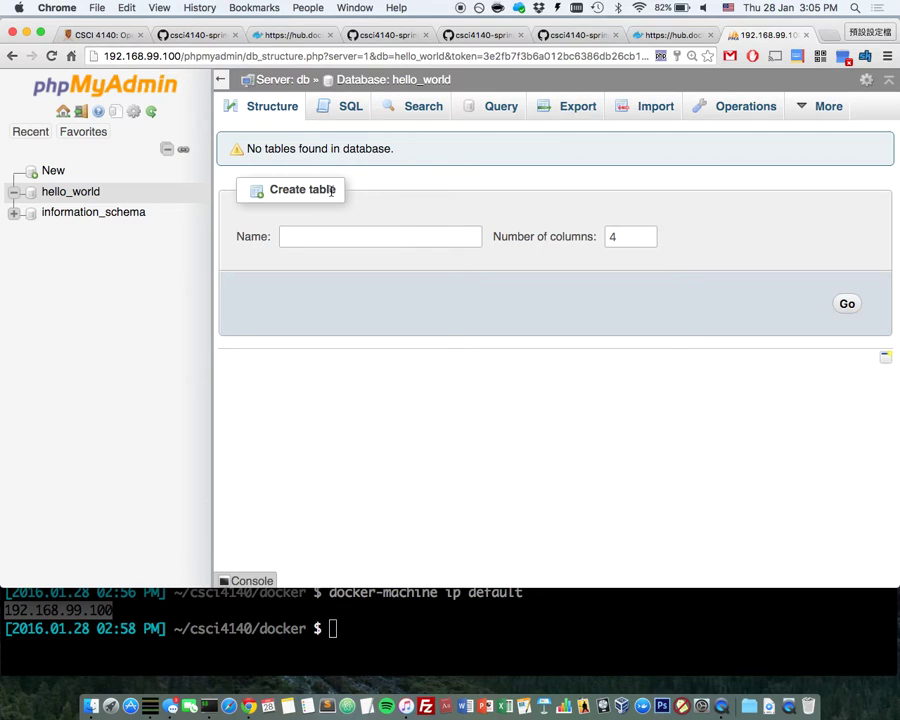
Go back to the Task-3 tutorial and select step 7's entire Python CGI script
click(285, 36)
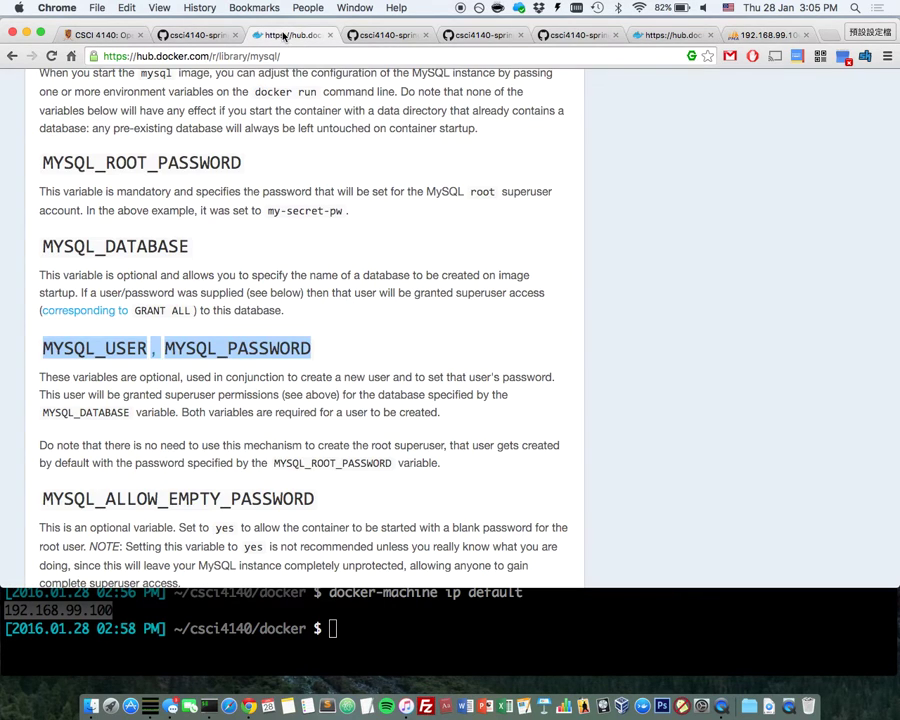
key(super+alt+Left)
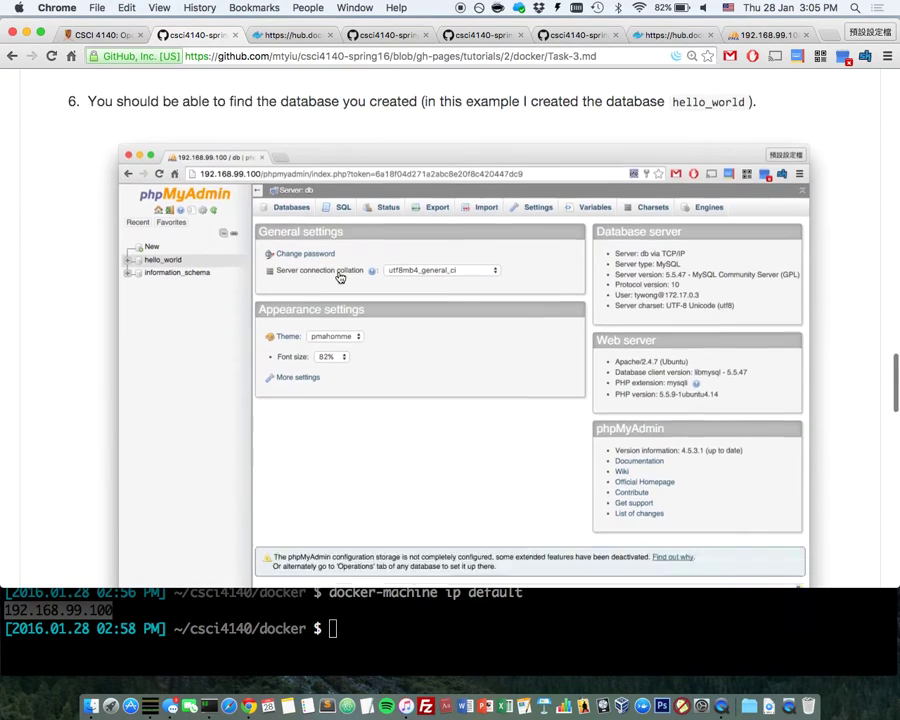
scroll(339, 277, down, 10)
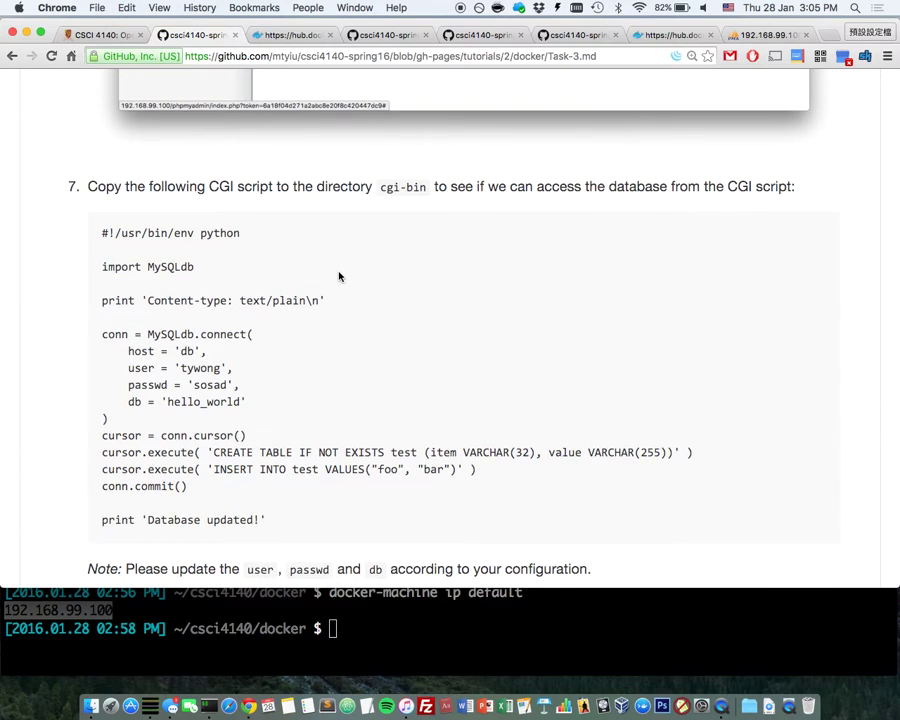
scroll(339, 277, down, 2)
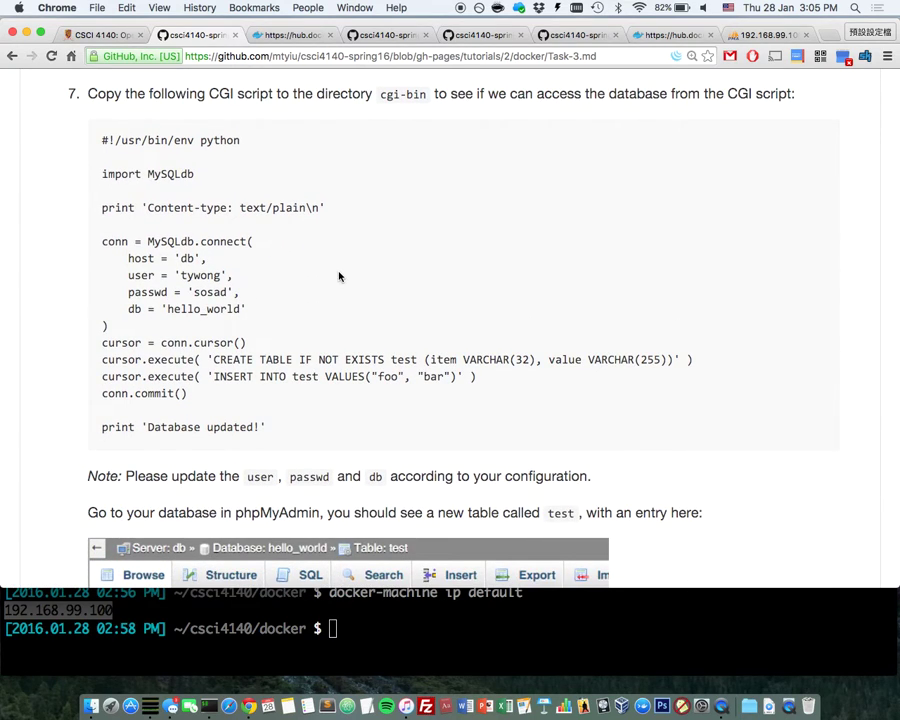
drag(101, 142, 267, 428)
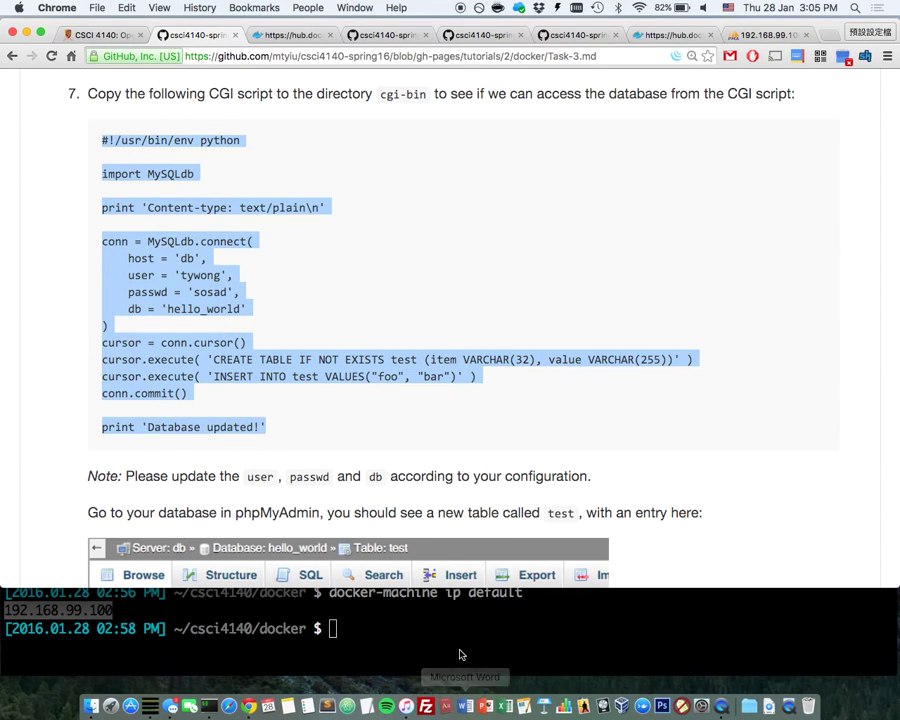
Open a new iTerm tab, list the home folder and move into docker-dev
click(460, 654)
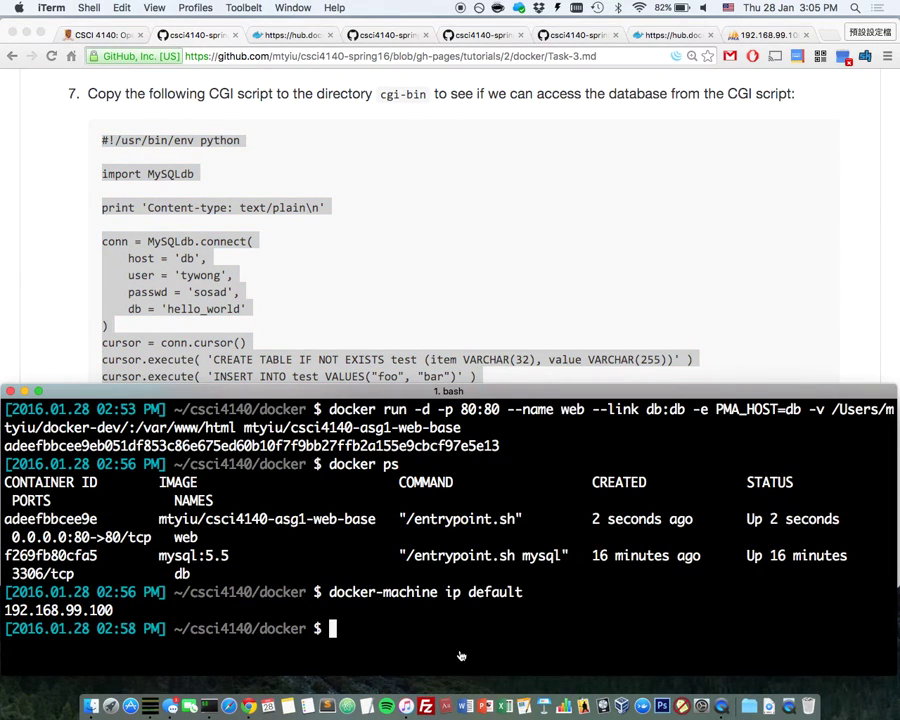
key(super+t)
text(ls)
key(Return)
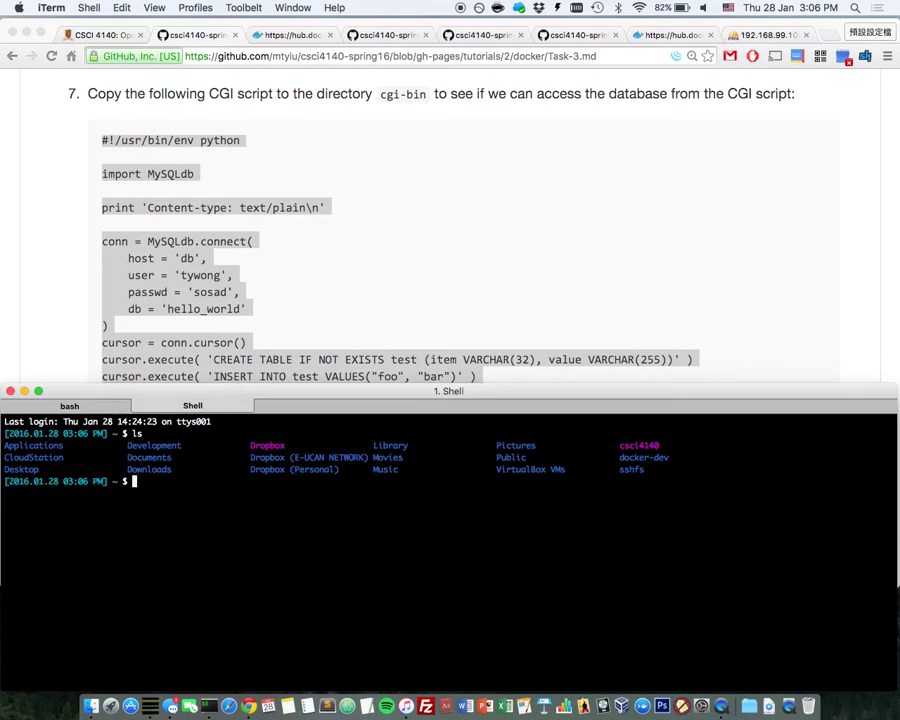
text(ls)
key(Return)
text(cd docker-dev/)
key(Return)
text(ls)
key(Return)
Enter cgi-bin, list its files and open mysqldb-demo.cgi in vim
text(cd cgi-bin/)
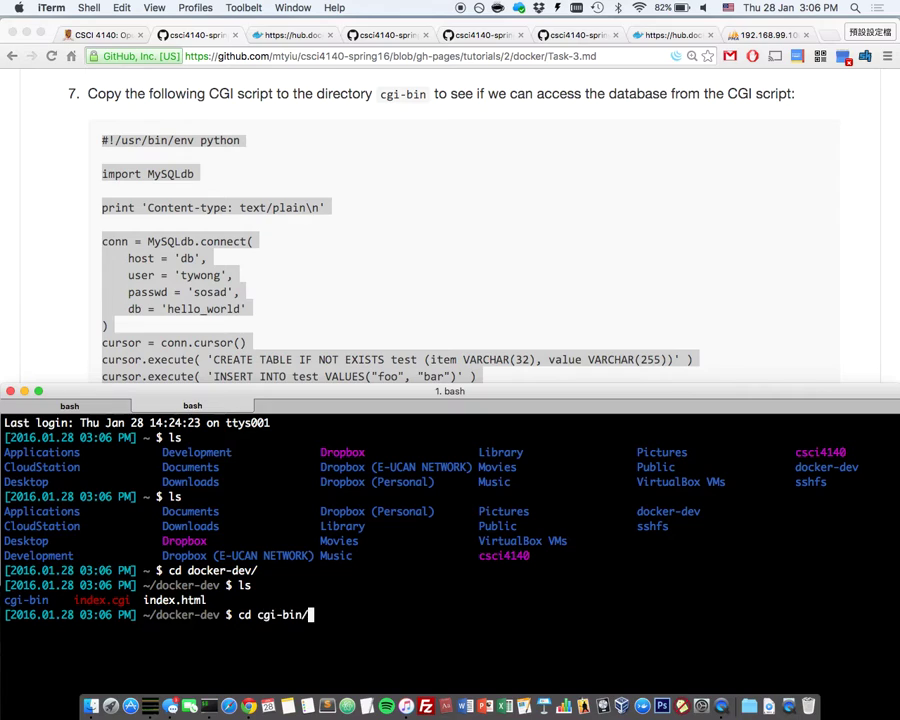
key(Return)
text(ls)
key(Return)
text(vim m)
key(Tab)
key(Return)
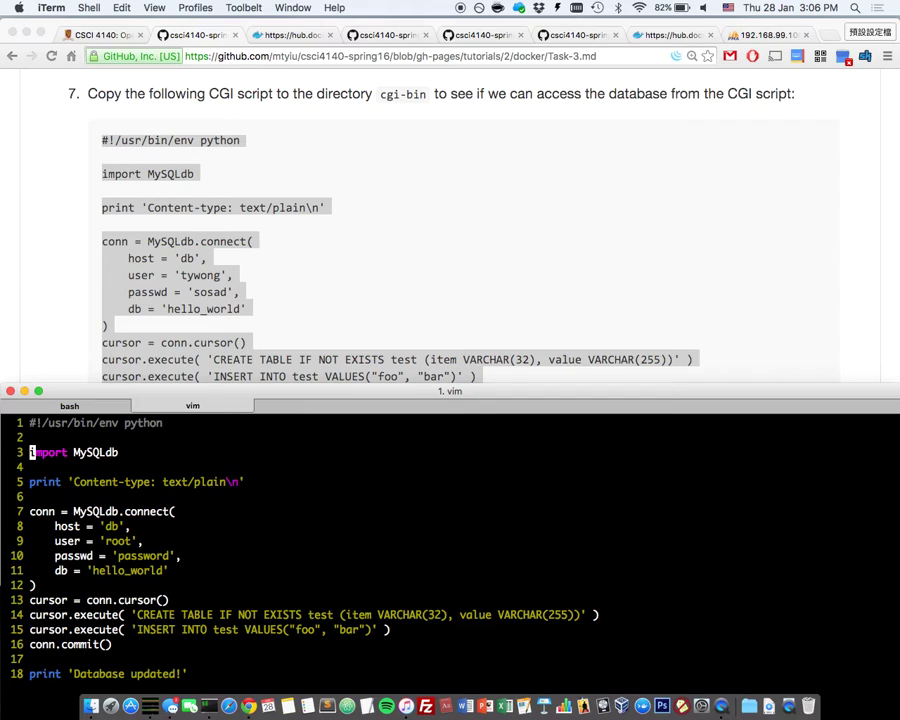
Highlight the script's user and password lines (lines 9–10) in vim
key(j)
key(j)
key(j)
key(j)
key(j)
key(l)
key(l)
key(l)
key(j)
key(shift+v)
key(j)
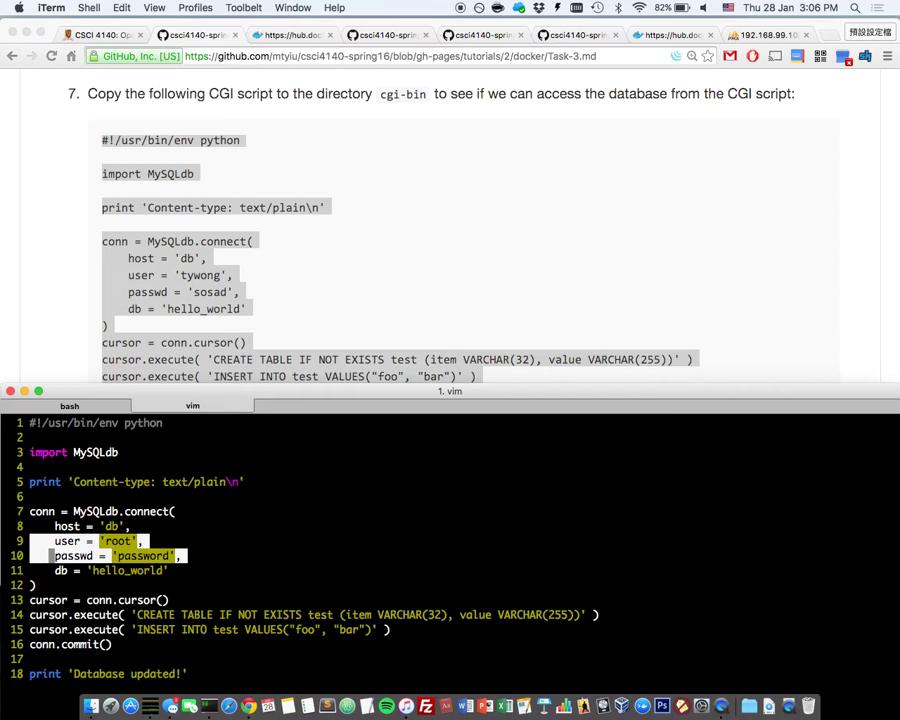
key(Escape)
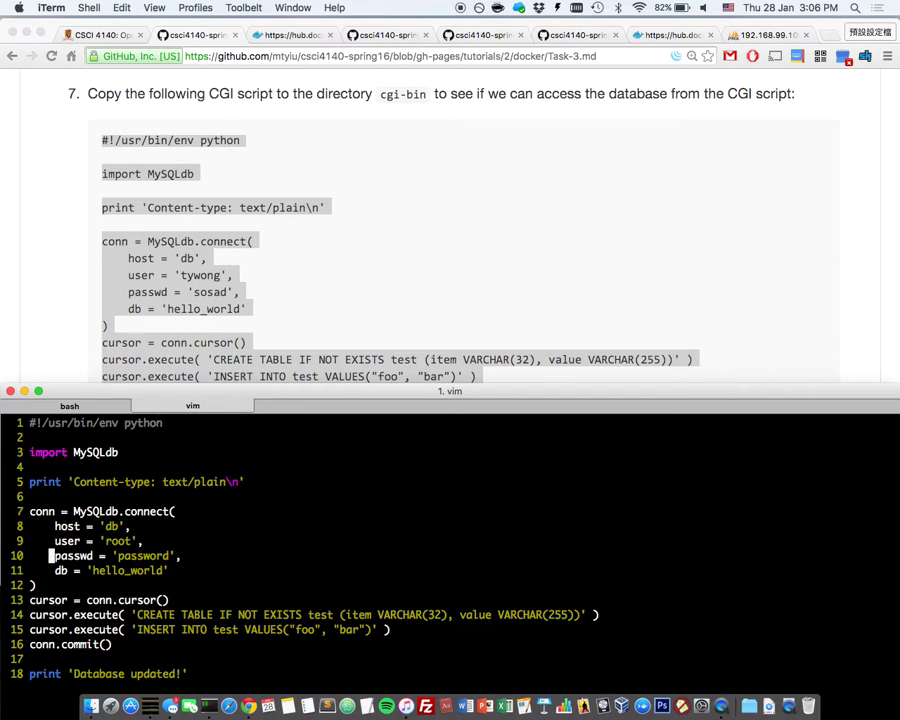
key(k)
key(j)
Quit vim with :q and list the cgi-bin files again
text(:q)
key(Return)
text(ls)
key(Return)
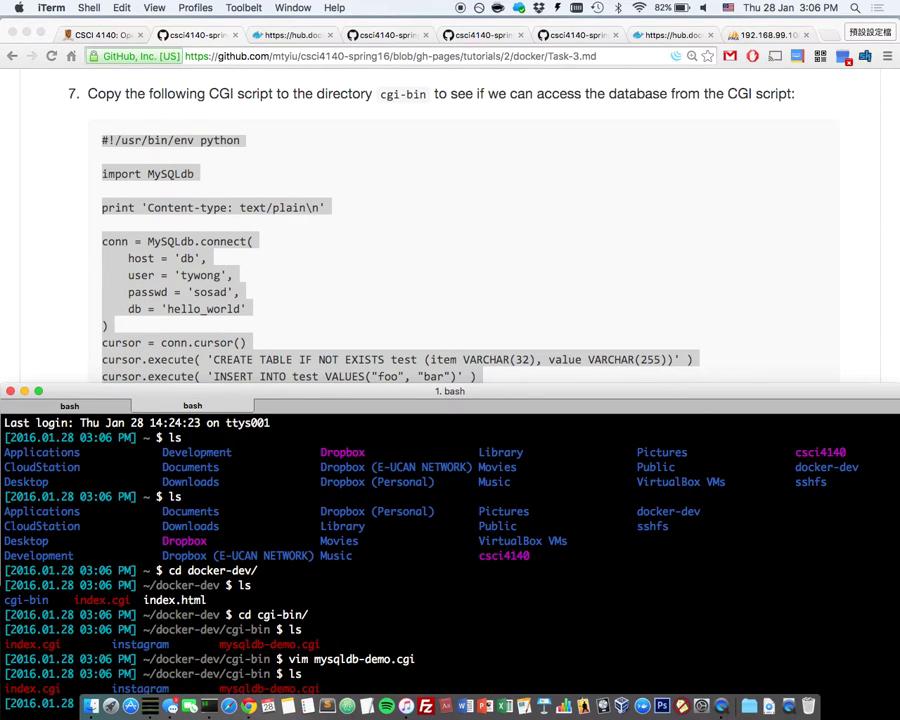
Load 192.168.99.100/cgi-bin/mysqldb-demo.cgi in a new Chrome tab to get 'Database updated!', then go back to phpMyAdmin
key(super+Tab)
key(super+t)
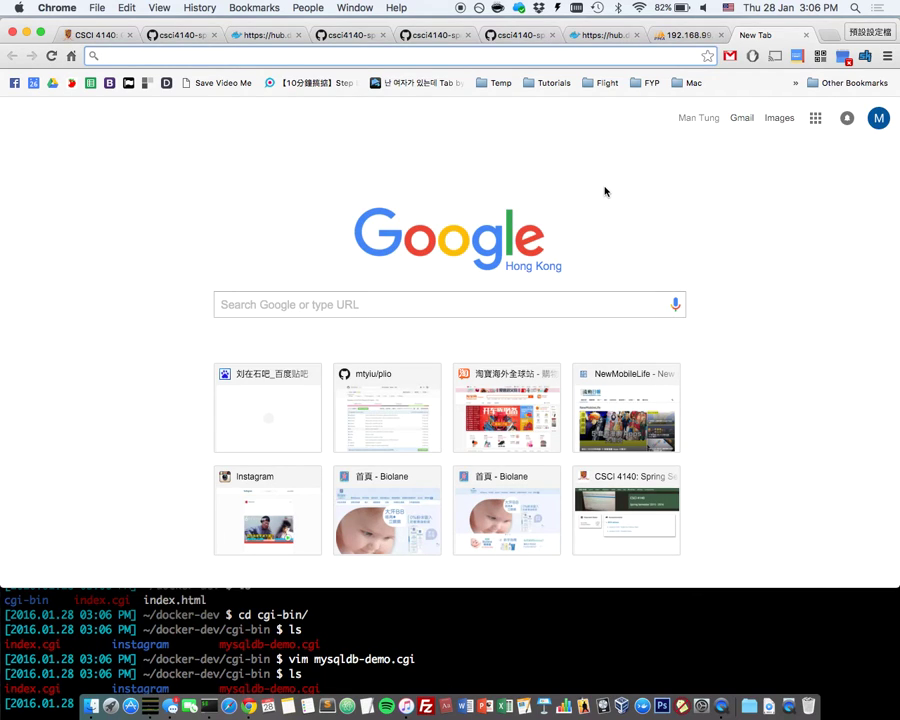
text(192)
key(Down)
key(Down)
key(Down)
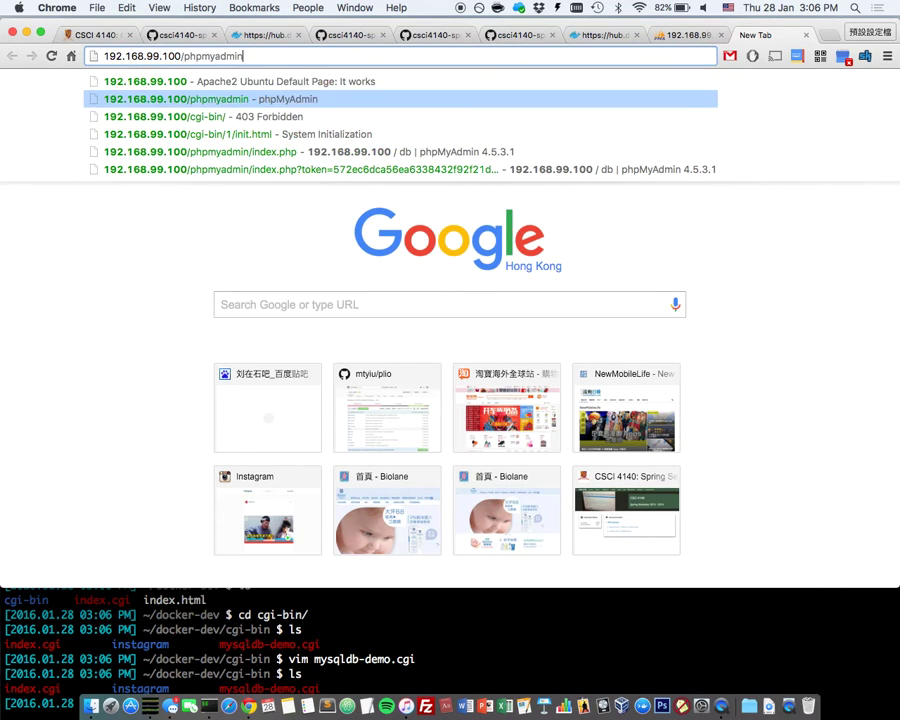
key(Up)
text(m)
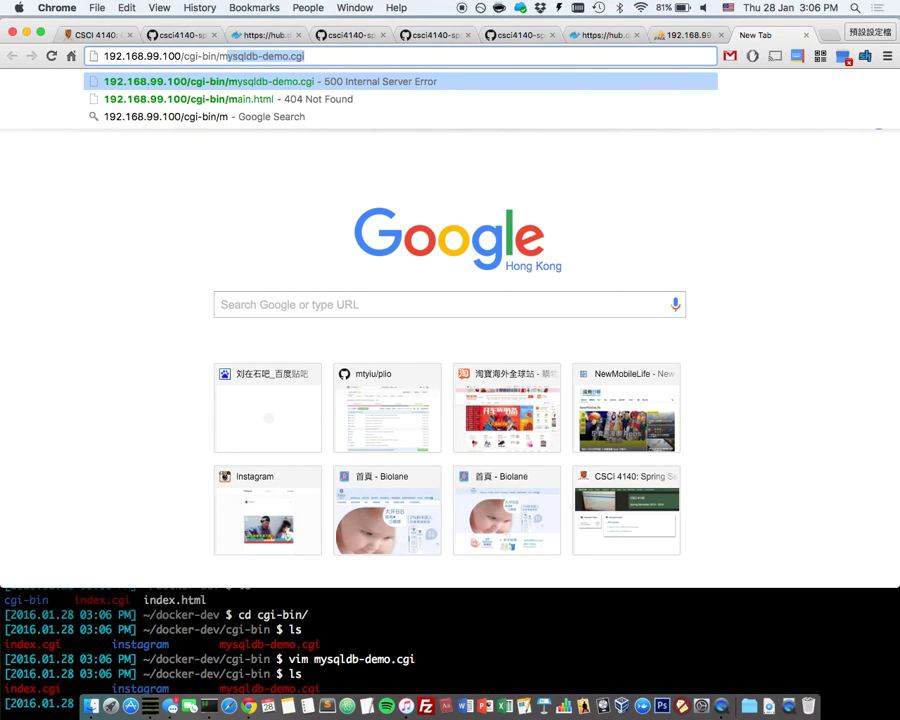
key(Return)
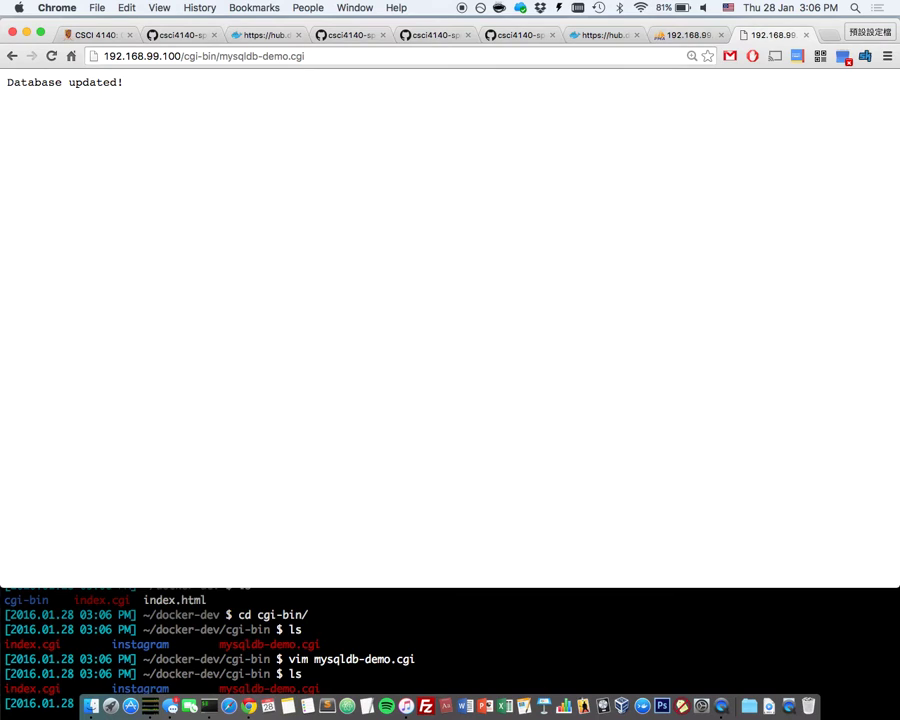
key(super+alt+Left)
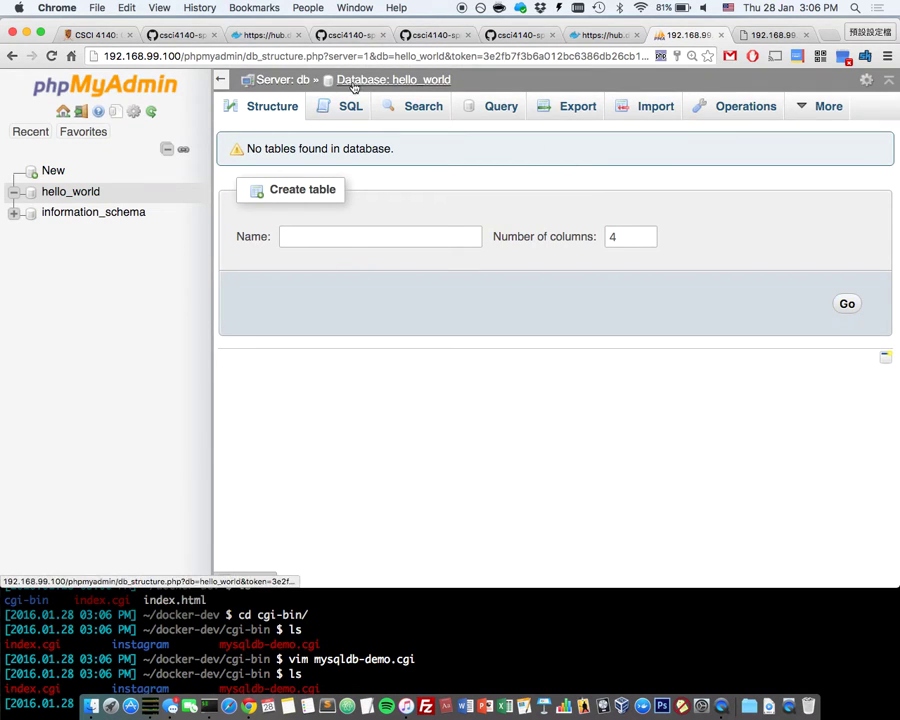
Reload hello_world and browse the new test table's foo / bar row
click(356, 81)
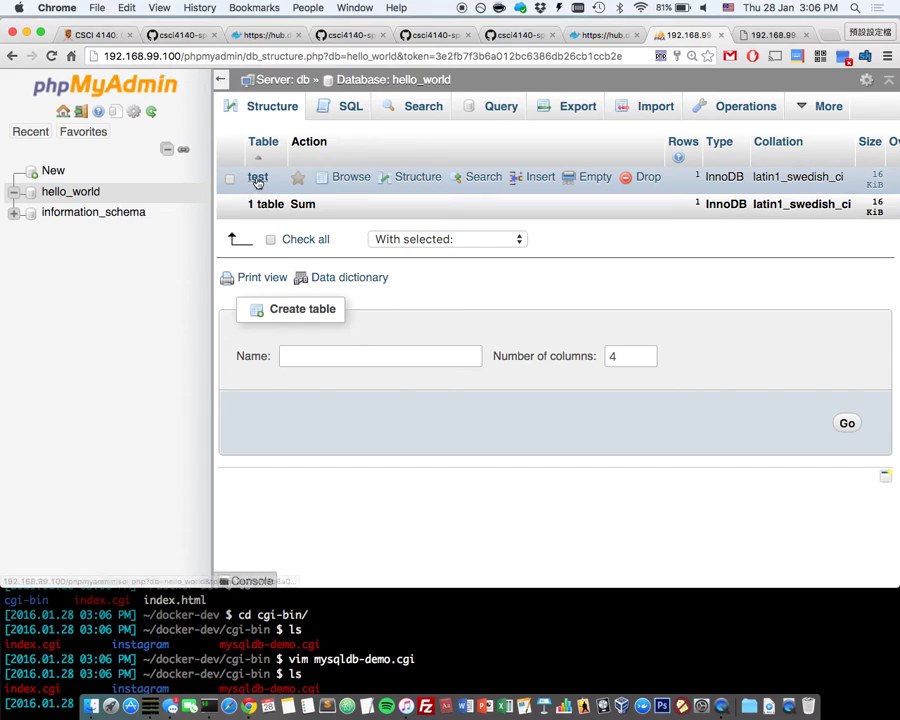
click(258, 178)
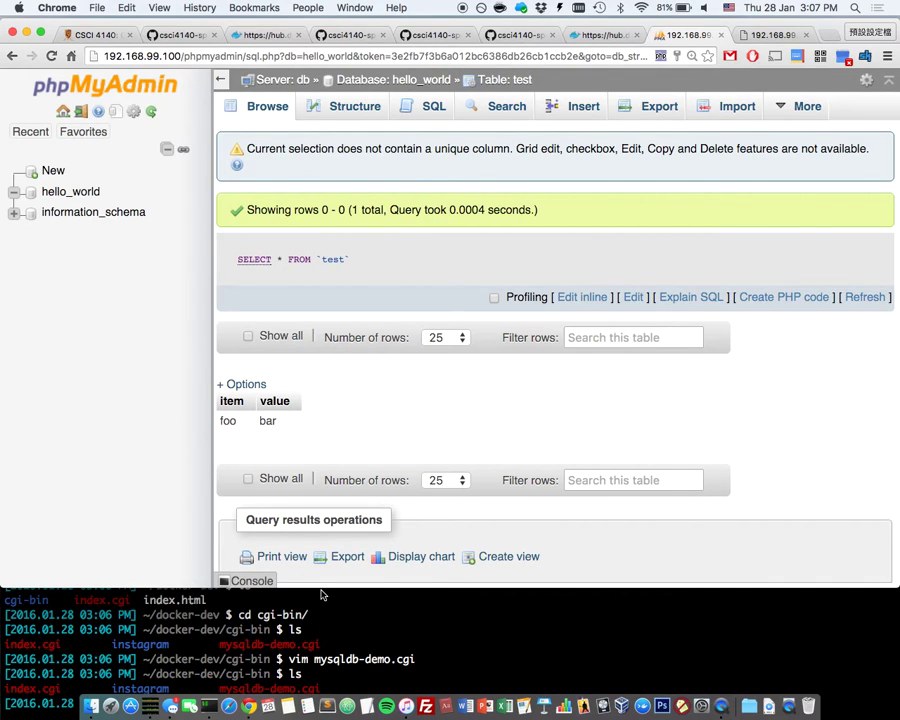
click(321, 595)
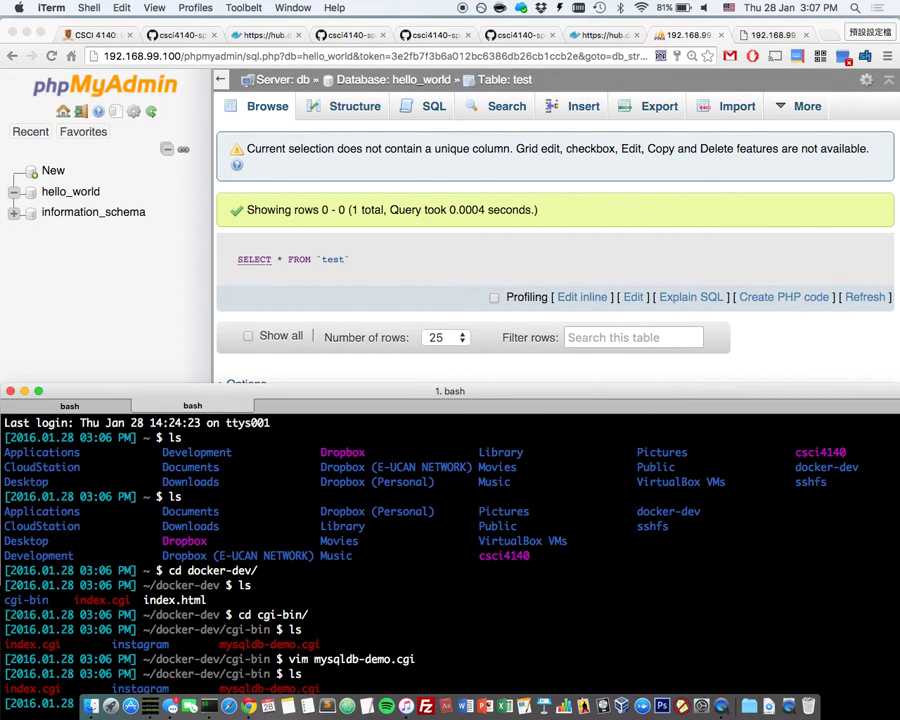
Clear the terminal and print mysqldb-demo.cgi with cat
key(ctrl+l)
text(cat m)
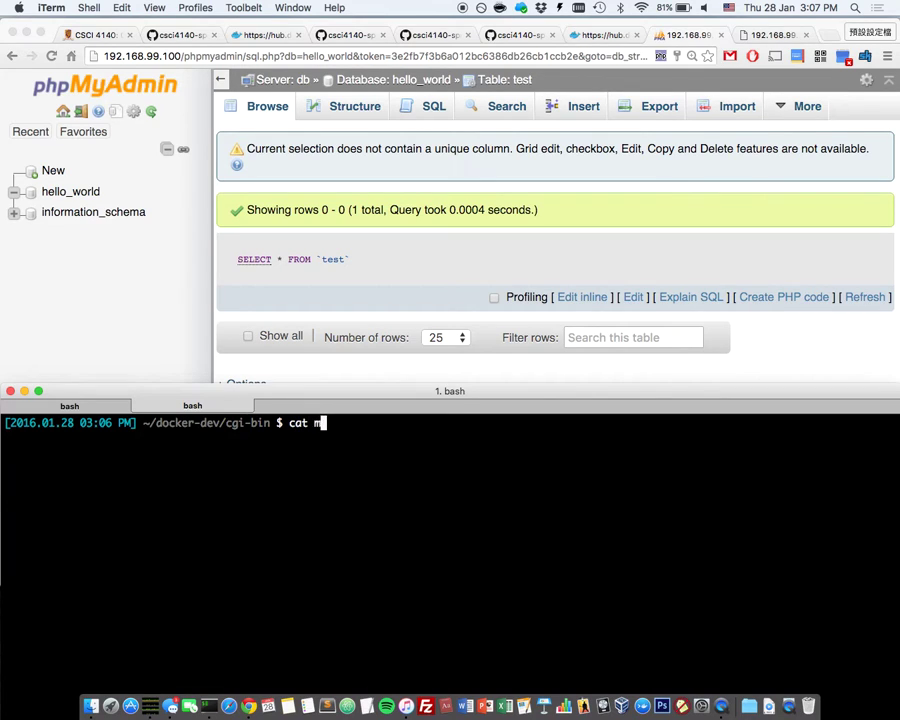
key(Tab)
key(Return)
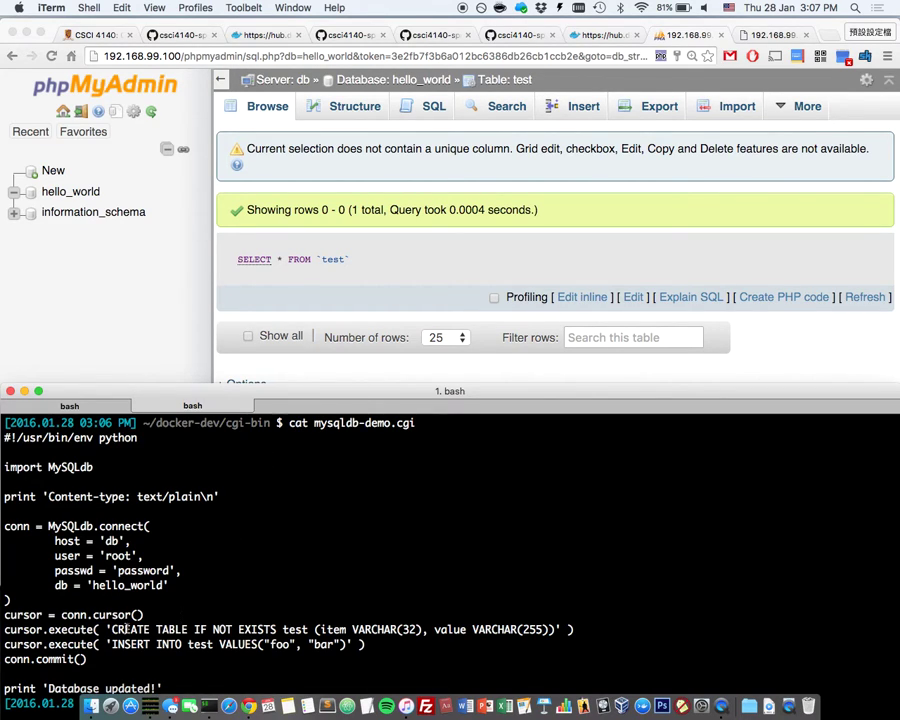
Highlight the CREATE TABLE and INSERT statements in the printed script
drag(111, 630, 557, 628)
click(699, 620)
drag(113, 644, 392, 644)
click(392, 644)
drag(306, 390, 306, 371)
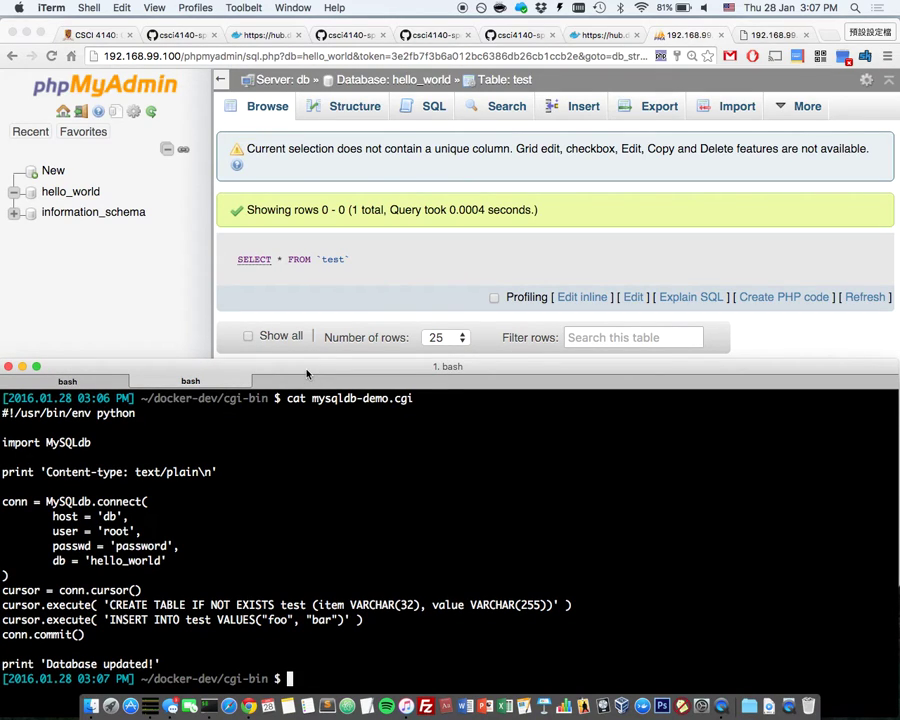
click(422, 246)
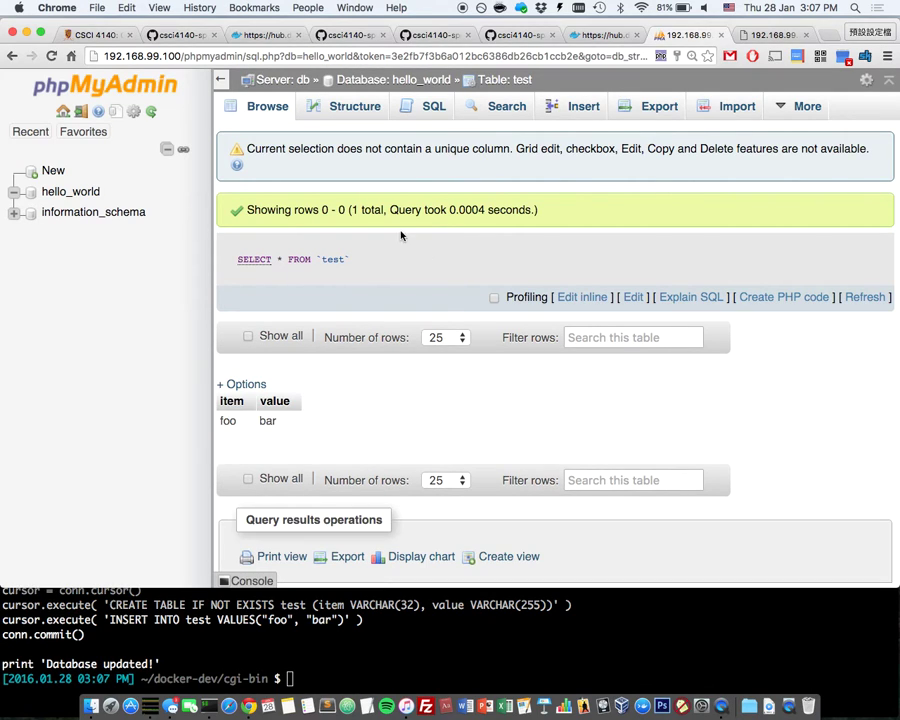
Go back from Task-3.md to the Docker Lab (Continued) README listing the five tasks
click(180, 35)
scroll(336, 276, down, 3)
scroll(336, 276, down, 4)
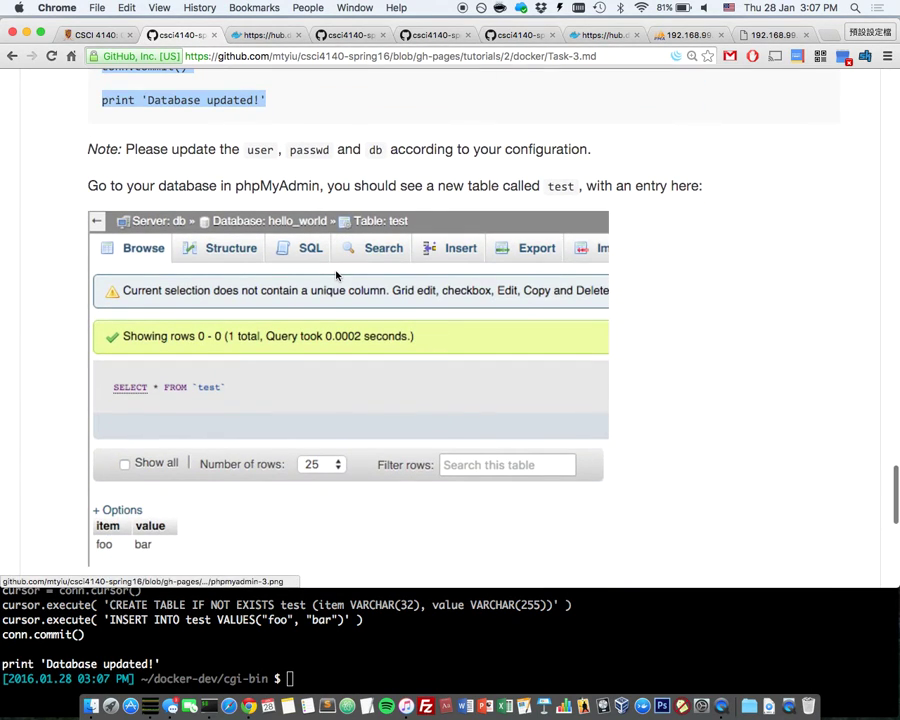
key(super+bracketleft)
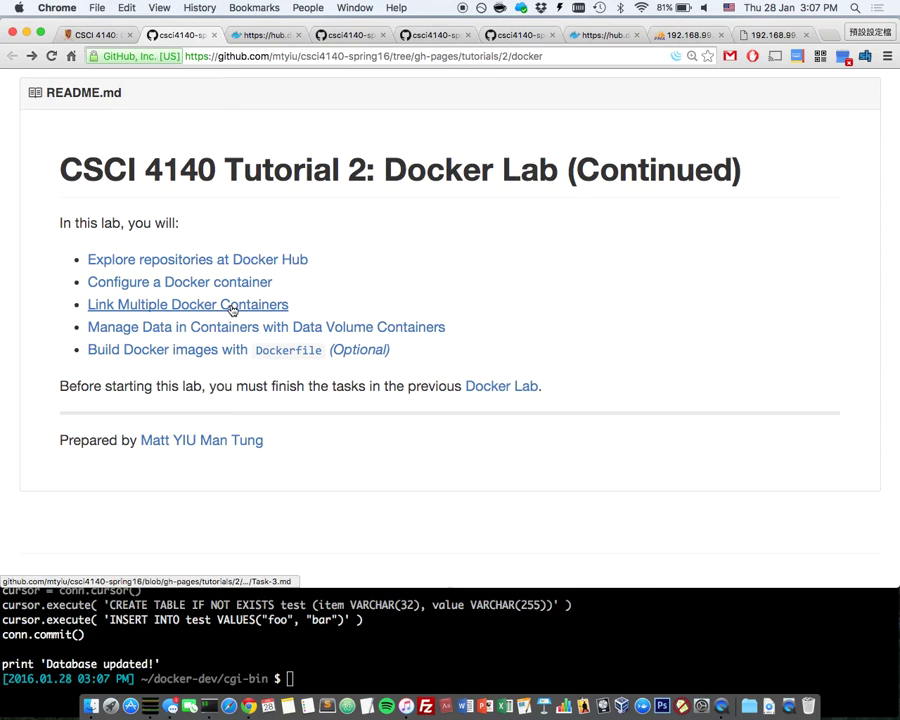
click(227, 304)
scroll(516, 362, down, 5)
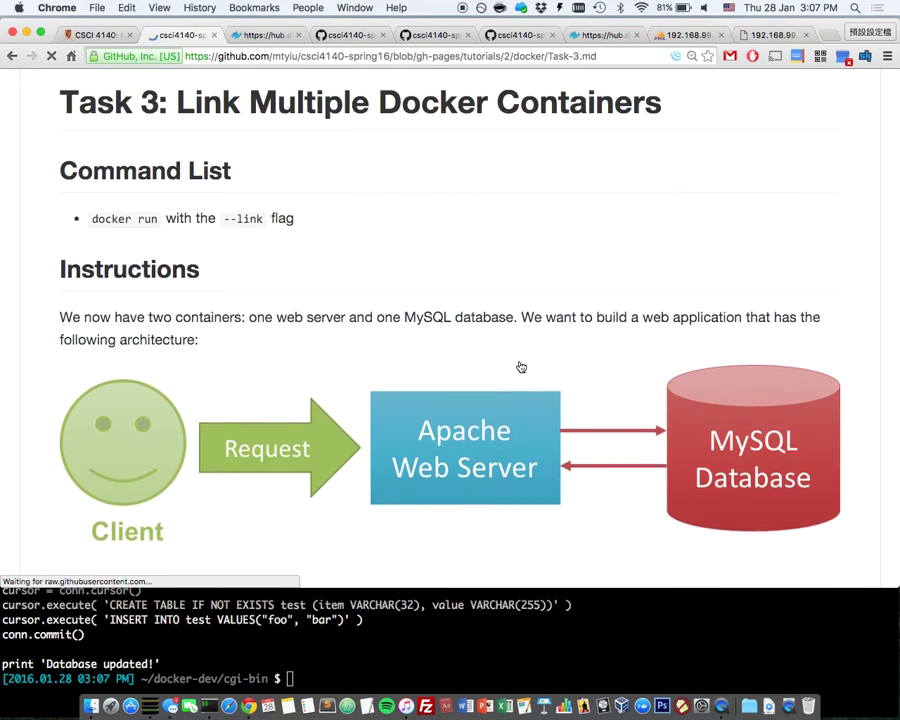
scroll(518, 364, down, 10)
key(super+bracketleft)
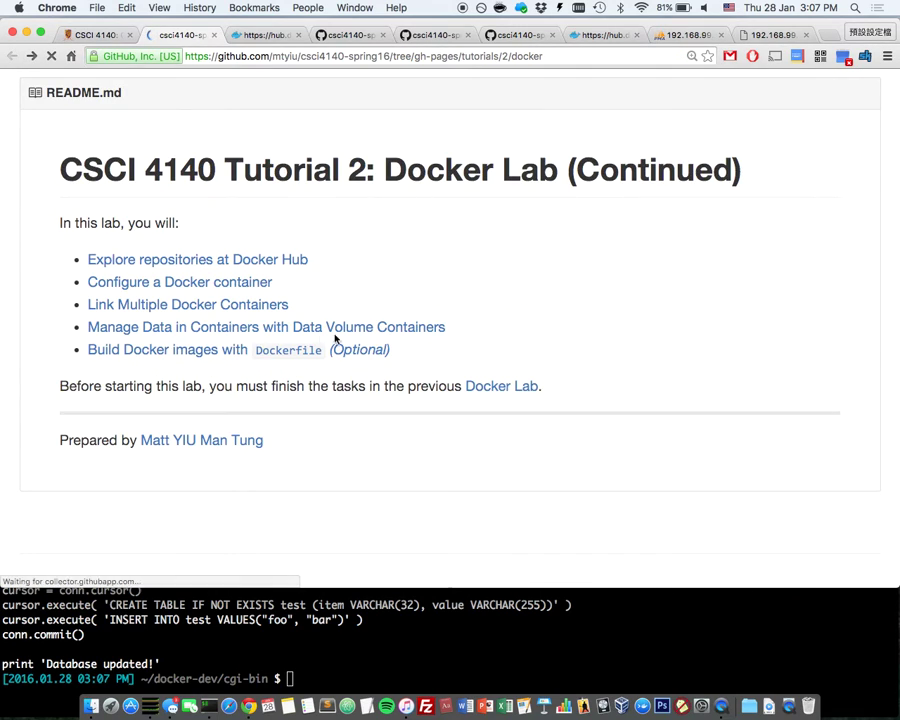
Read Task-4.md's docker create, docker rm -f and --volumes-from steps for data volume containers
click(295, 332)
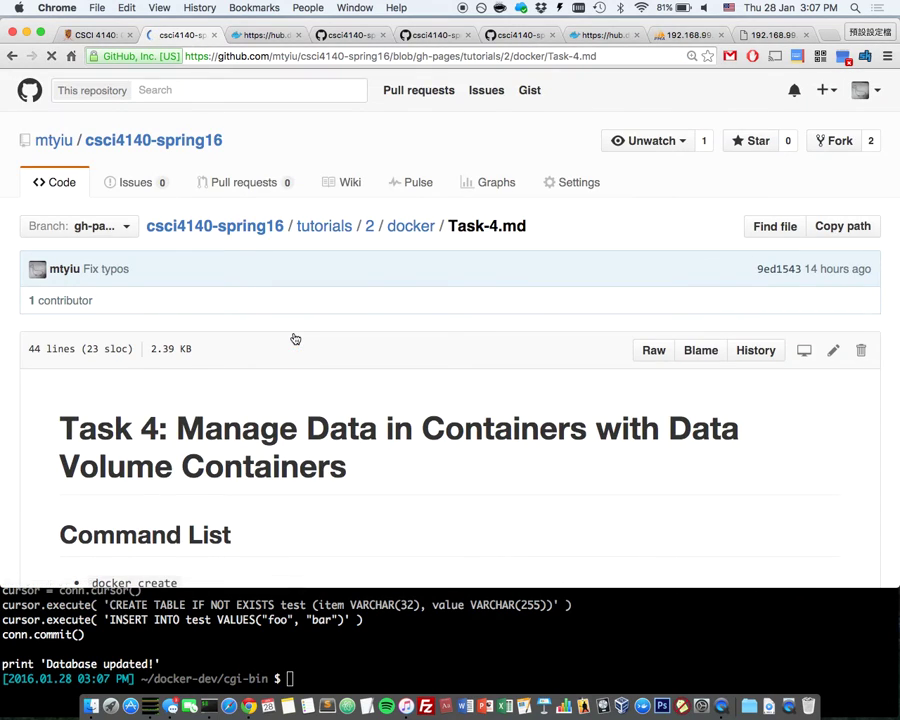
scroll(295, 339, down, 1)
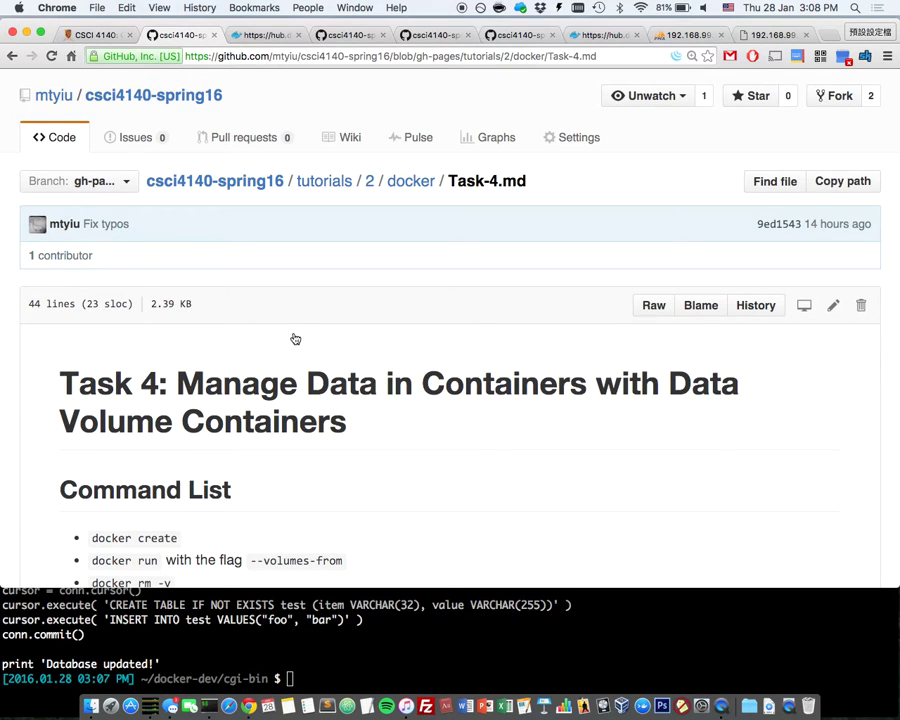
scroll(295, 339, down, 5)
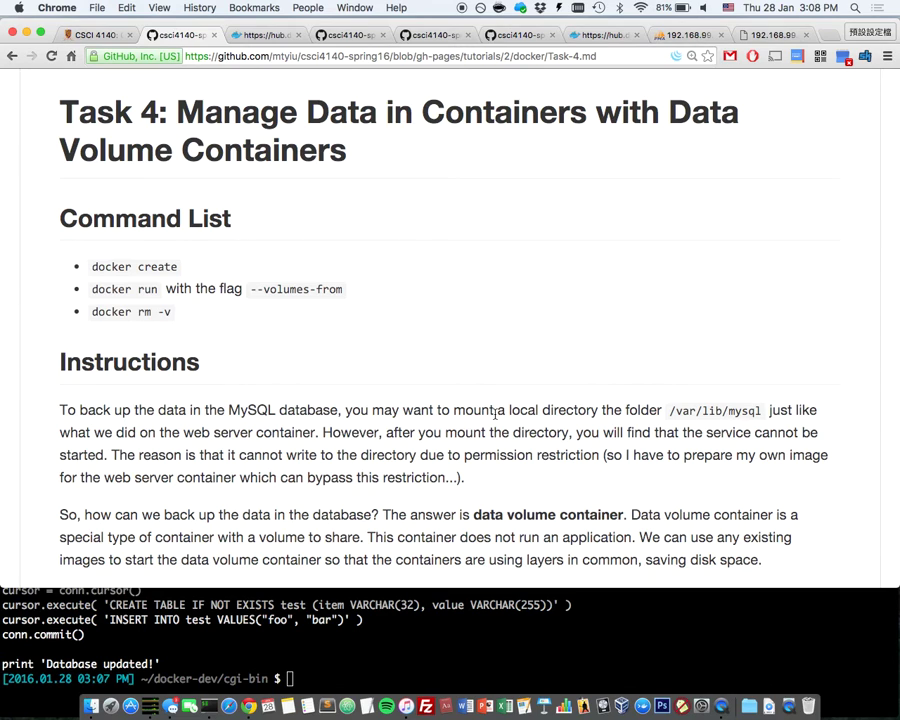
scroll(495, 413, down, 5)
scroll(495, 413, down, 2)
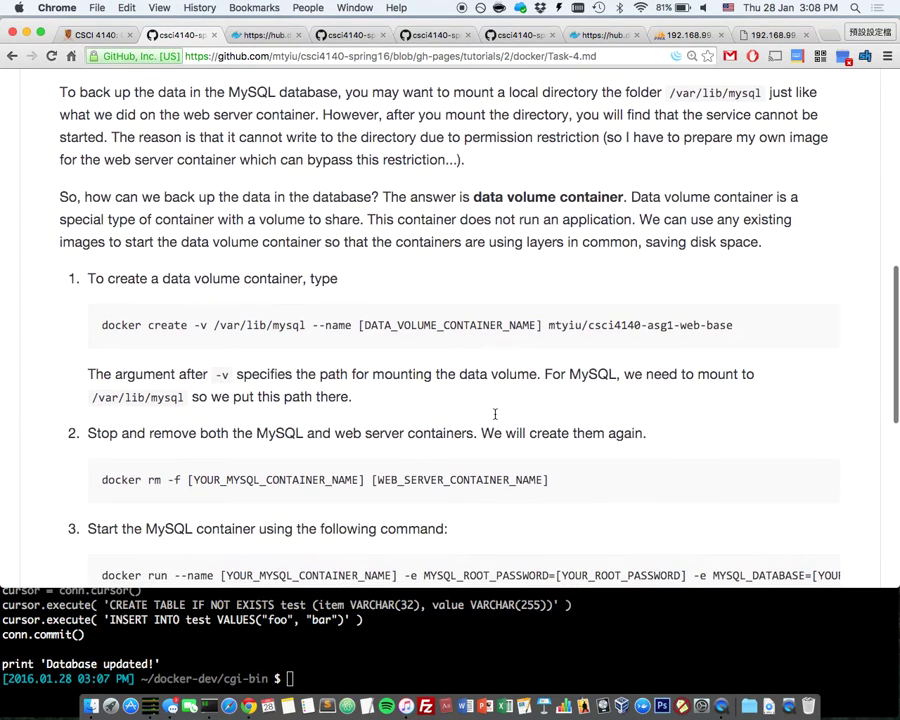
scroll(494, 413, up, 6)
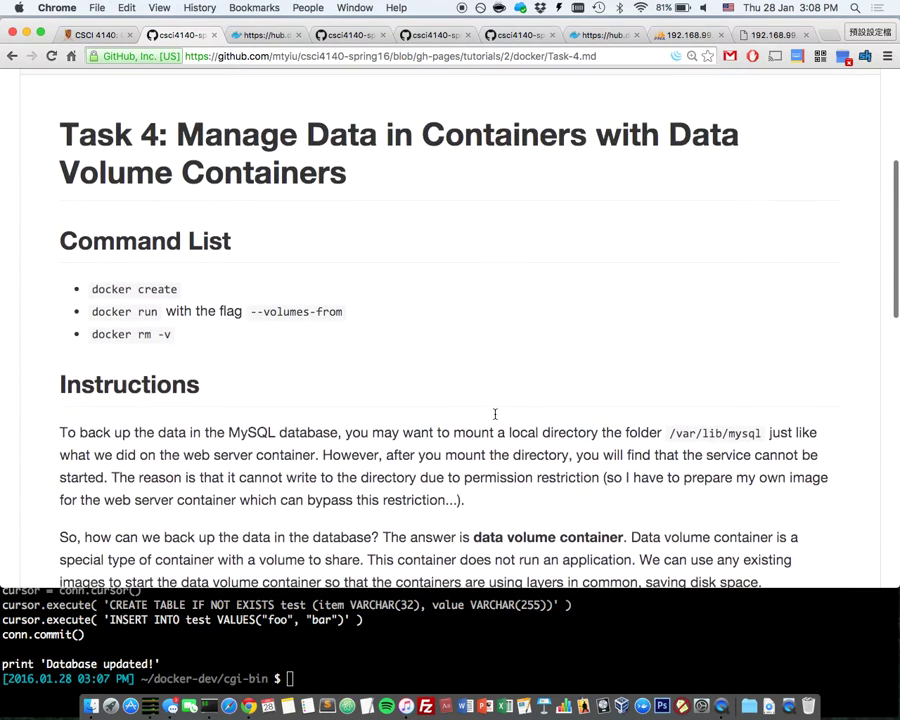
scroll(494, 413, down, 1)
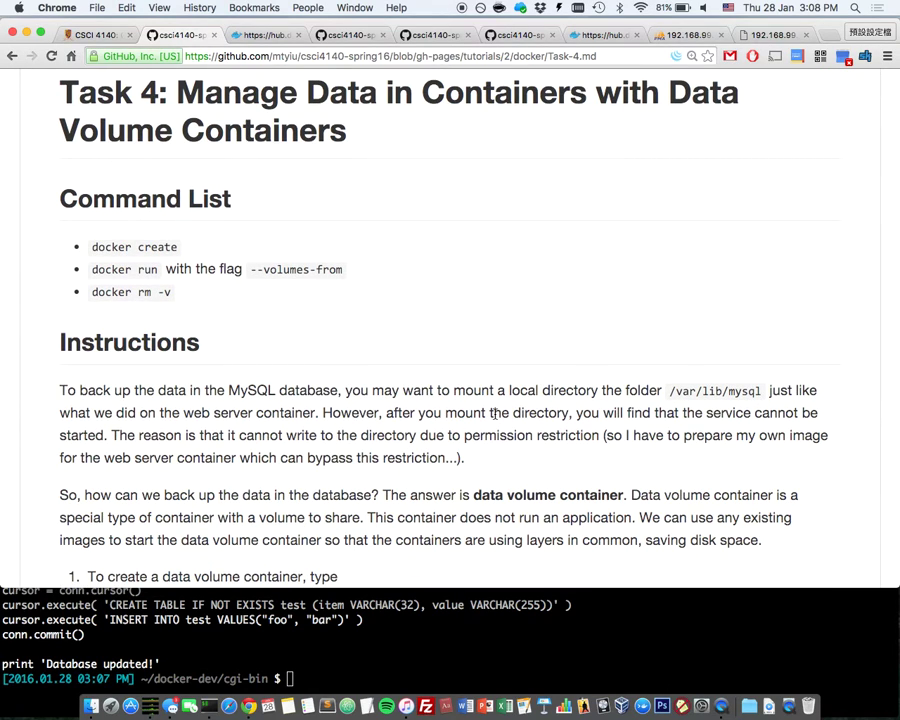
scroll(493, 413, down, 4)
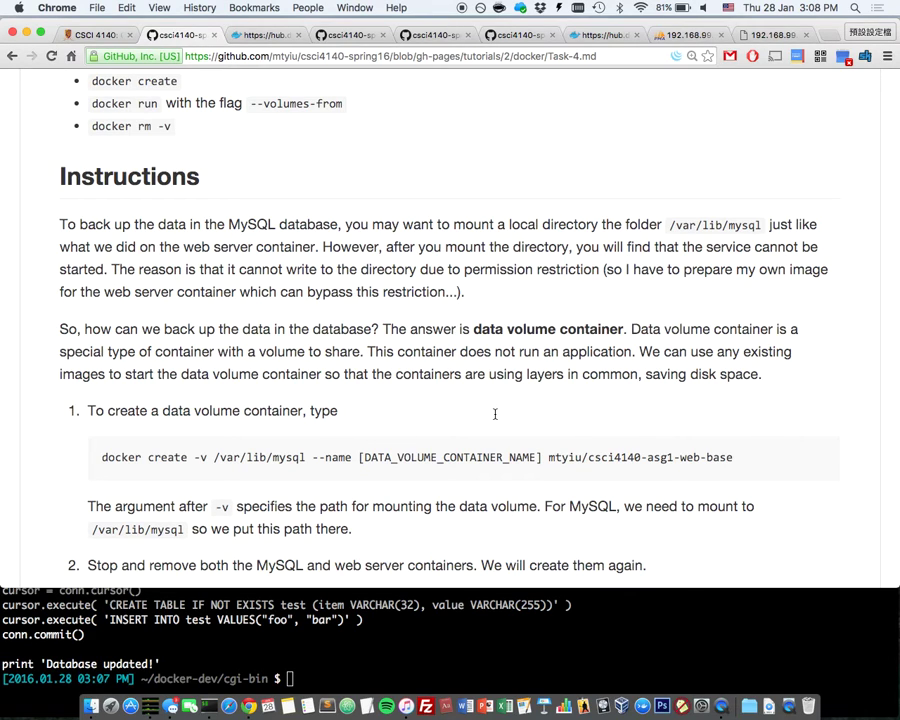
scroll(494, 413, down, 5)
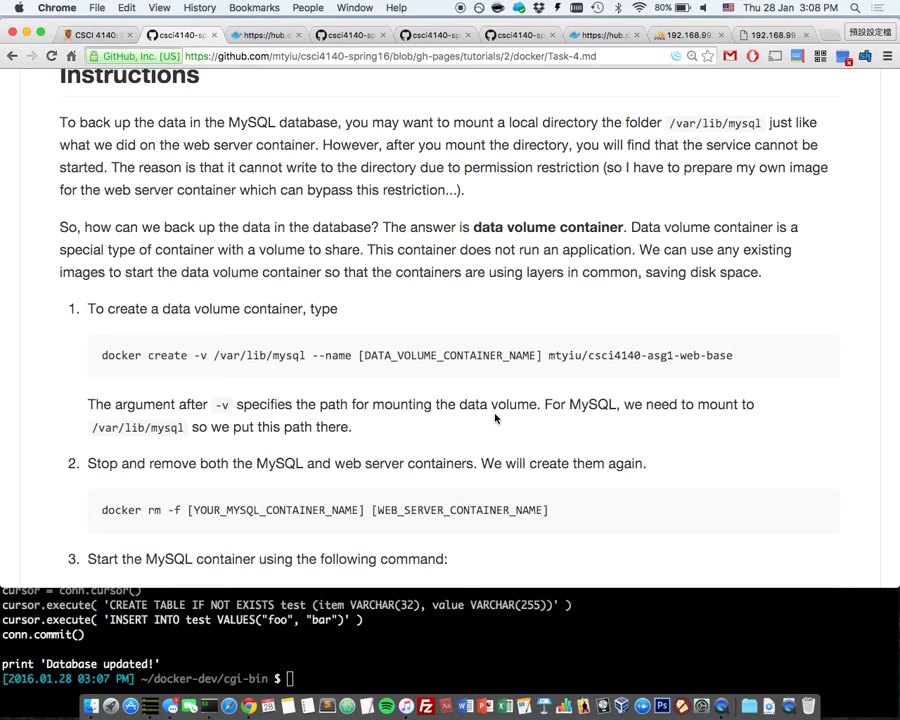
scroll(494, 418, down, 2)
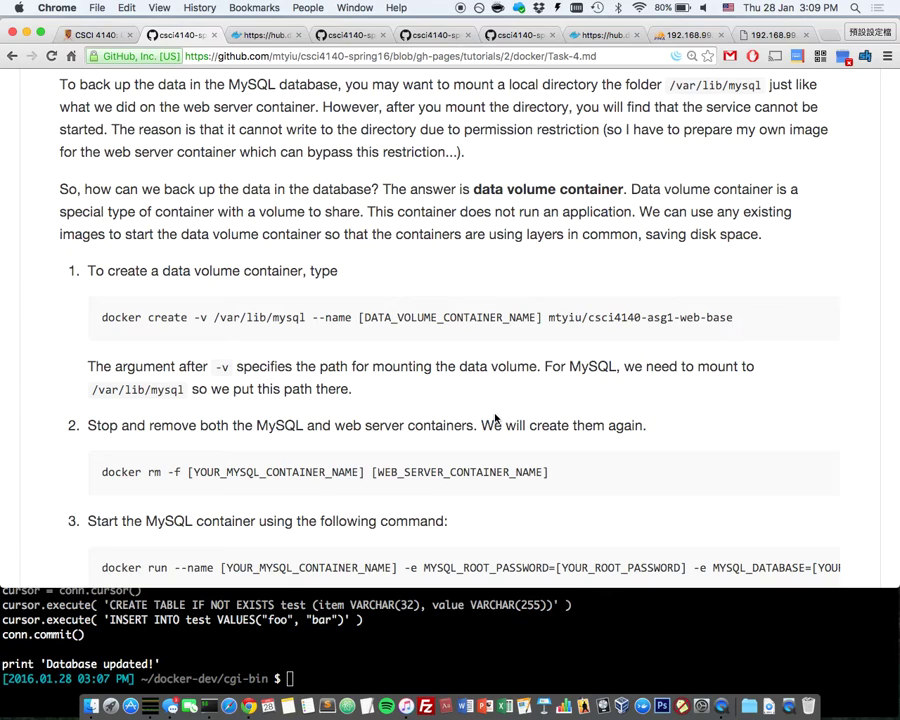
scroll(495, 418, up, 2)
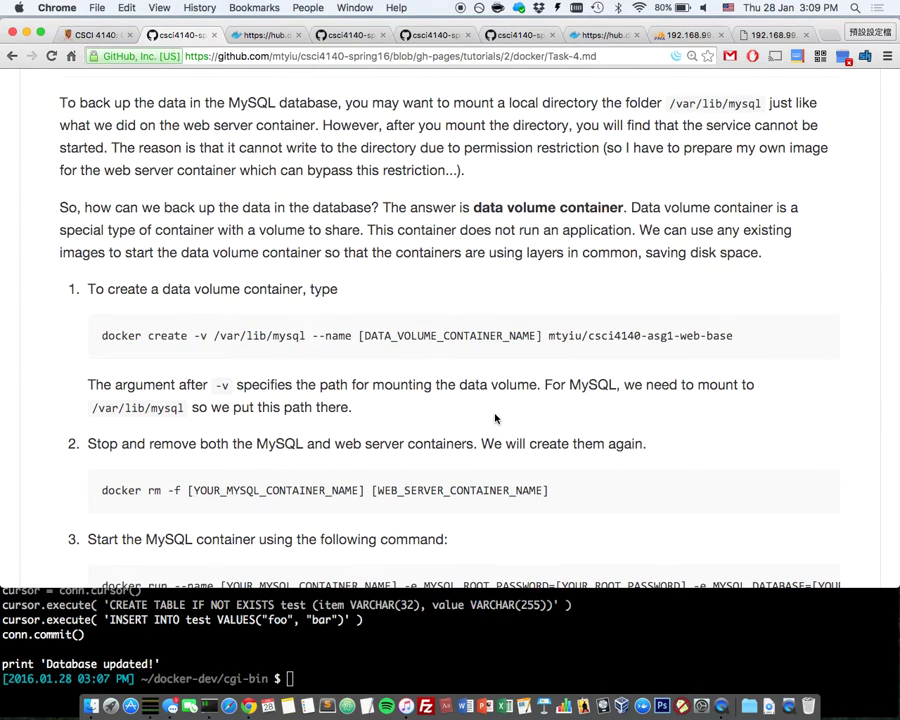
scroll(495, 418, down, 2)
scroll(495, 418, up, 10)
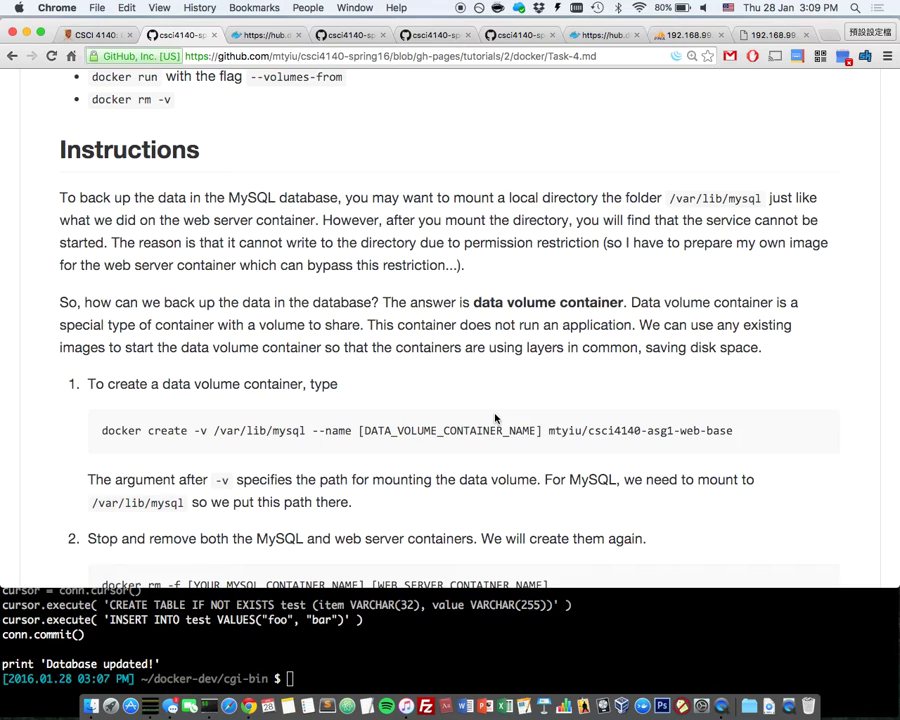
scroll(495, 418, down, 5)
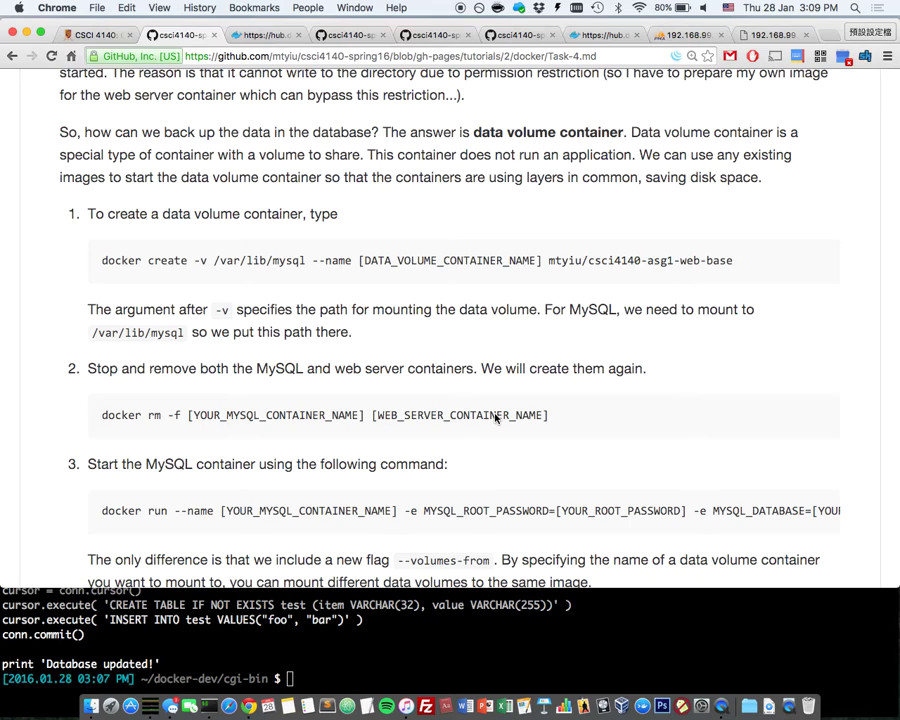
scroll(494, 418, down, 2)
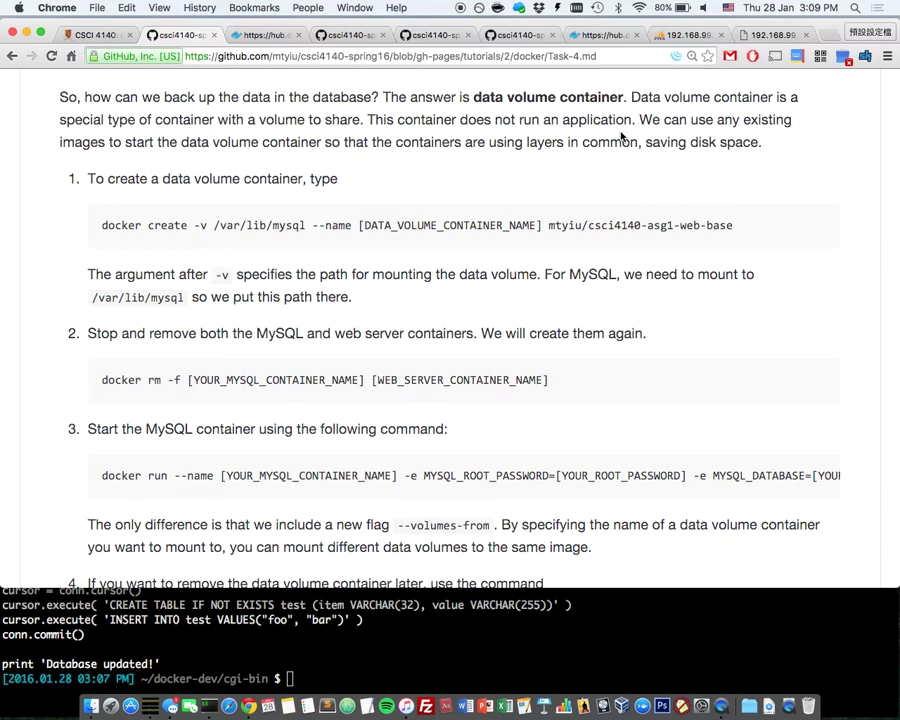
scroll(621, 136, down, 3)
In the docker terminal session, clear the screen and list all containers with docker ps -a
scroll(621, 136, down, 4)
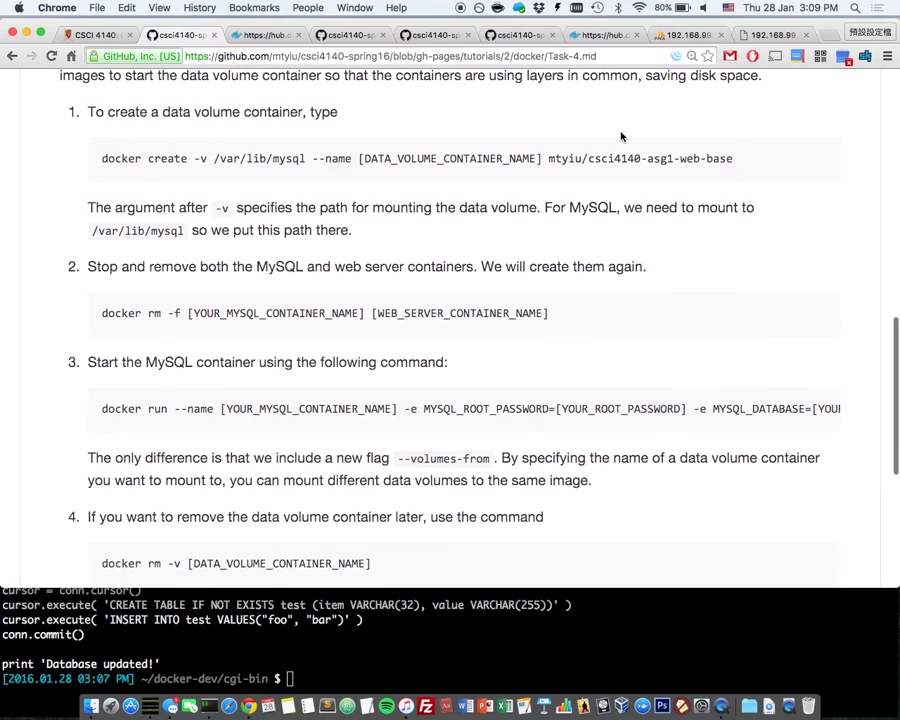
key(super+Tab)
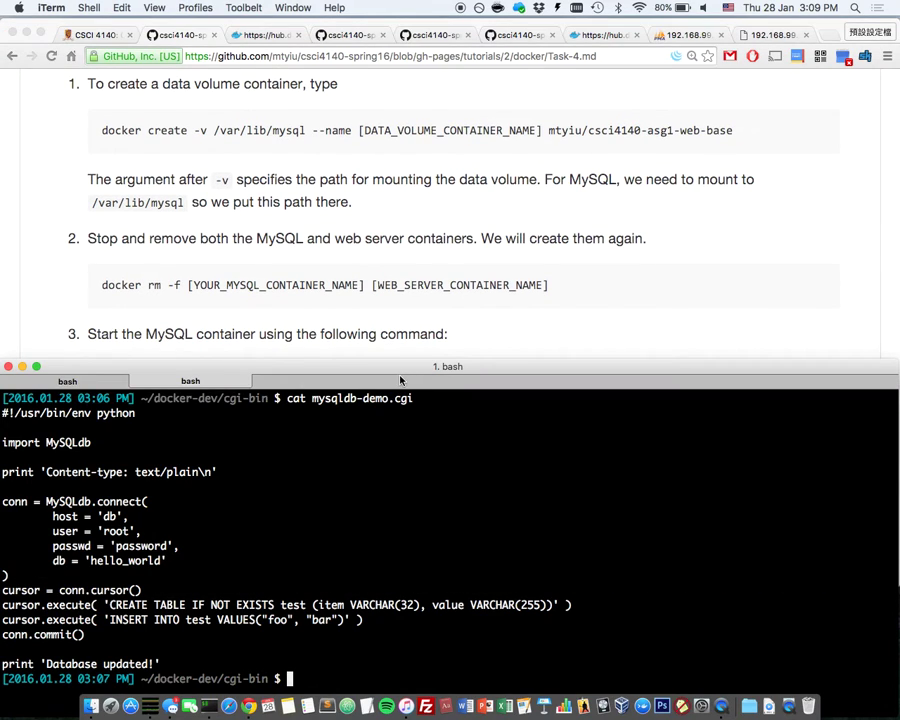
key(super+1)
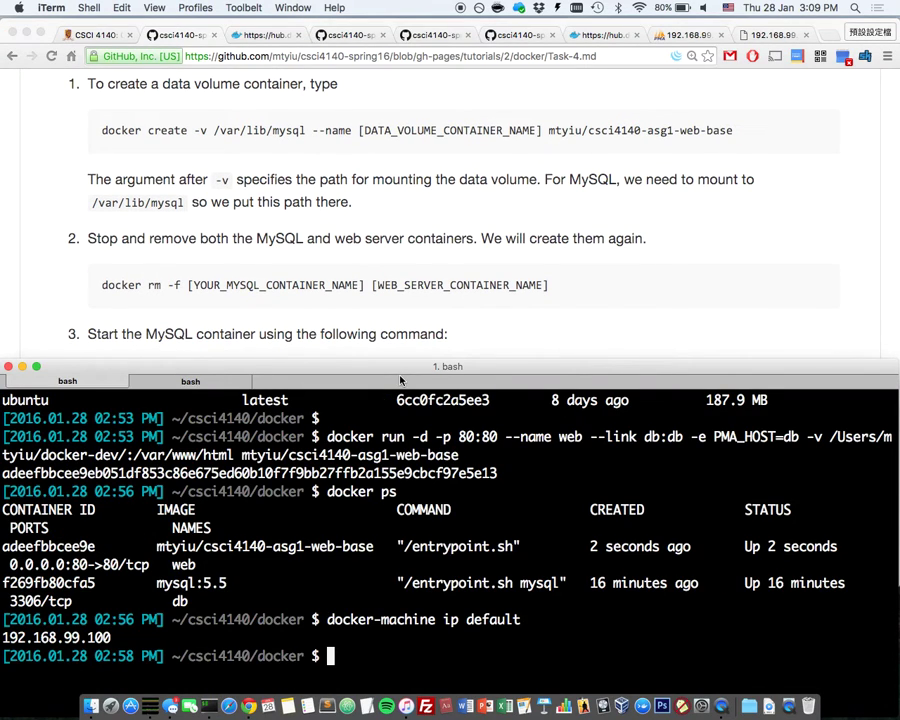
key(ctrl+l)
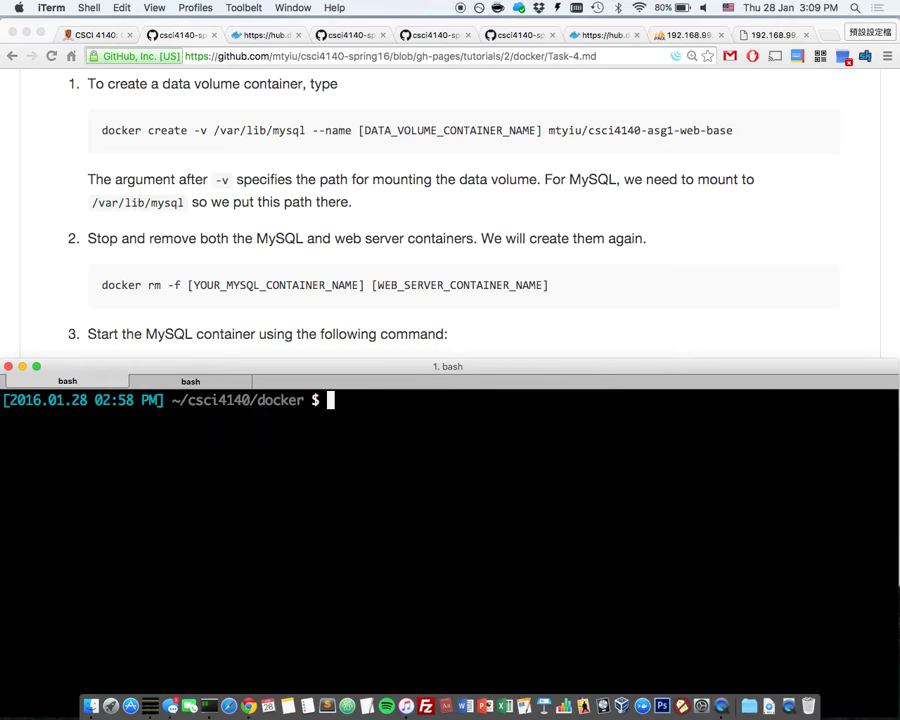
text(docker ps -a)
key(Return)
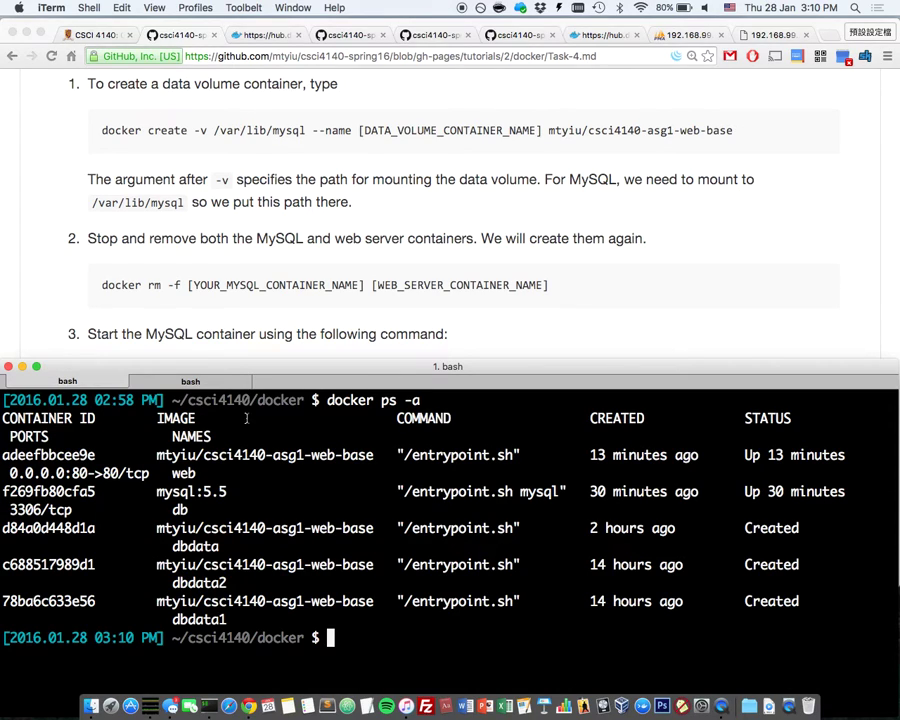
Remove the dbdata container and its volume with docker rm -v dbdata
double_click(195, 546)
key(super+c)
text(docker rm )
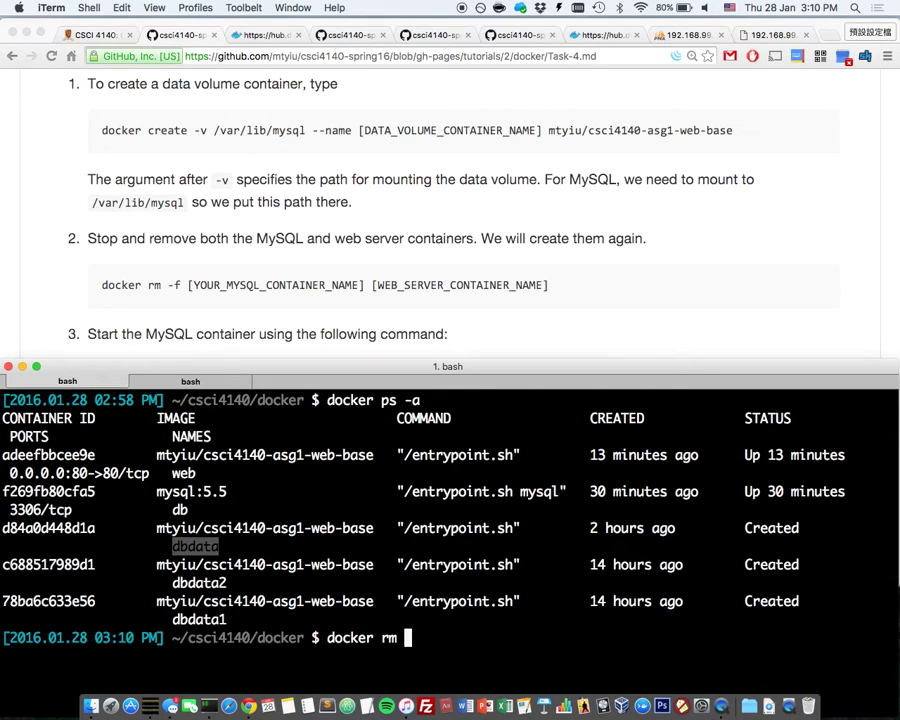
text(-v)
key(super+v)
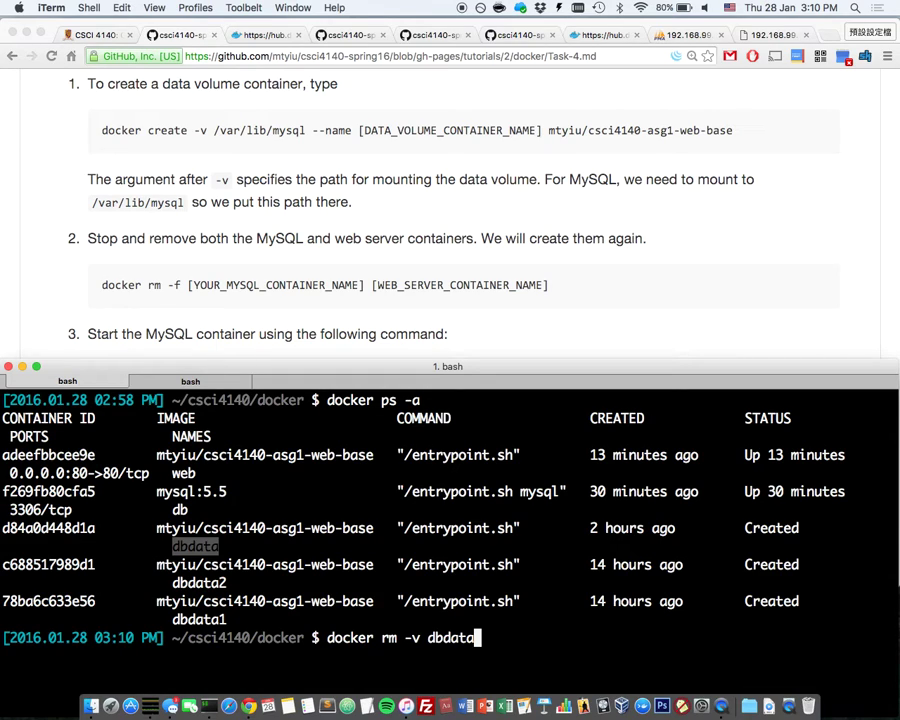
key(Return)
key(ctrl+l)
text(docker create)
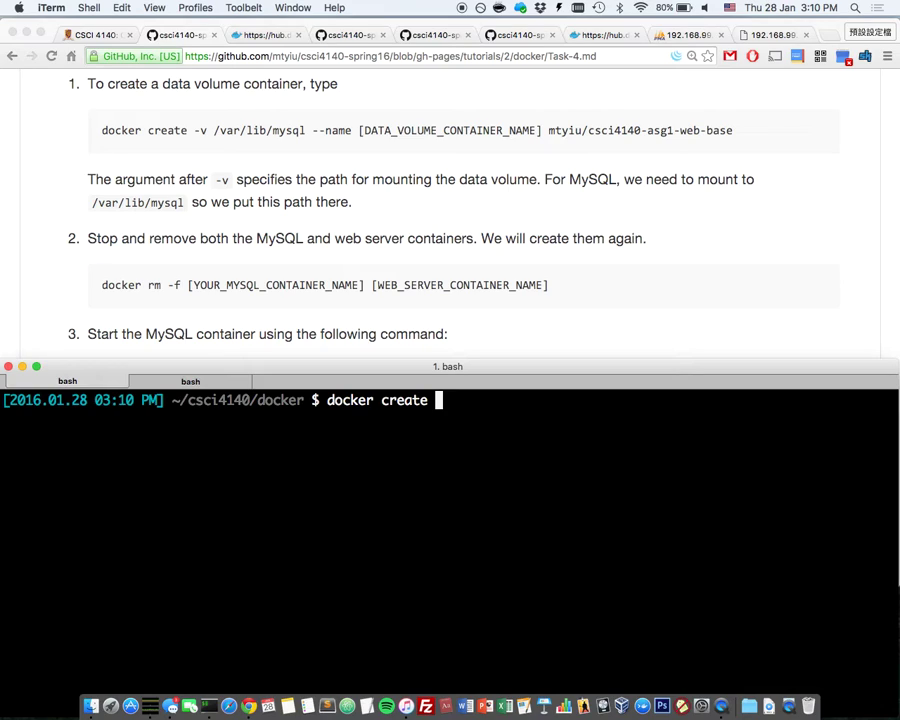
Run docker create -v /var/lib/mysql --name dbdata mtyiu/csci4140-asg1-web-base, then docker ps
text(-v)
text(/var/li)
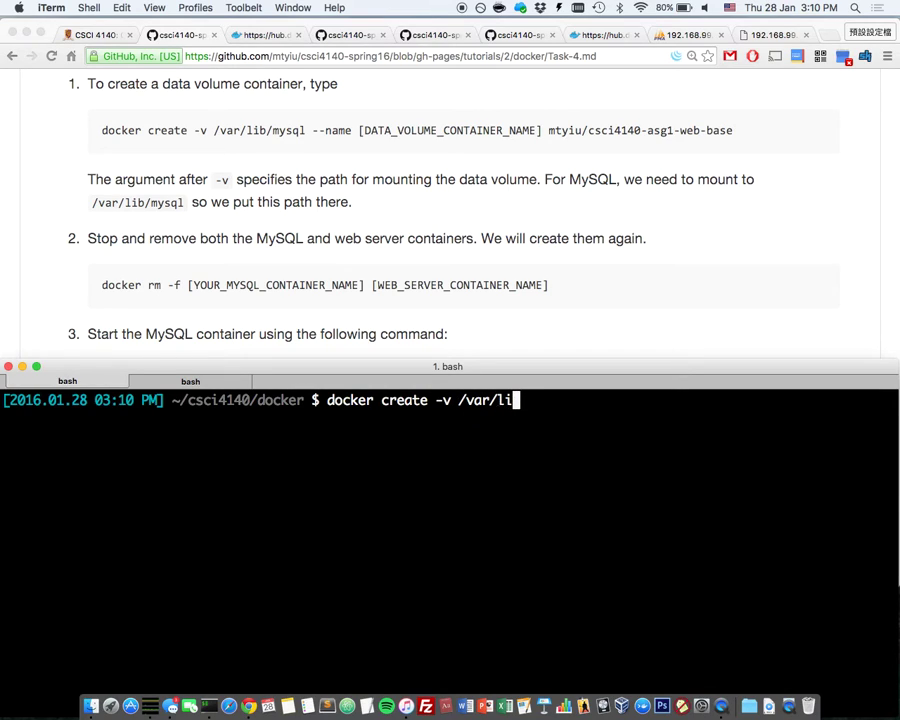
text(b/mysql)
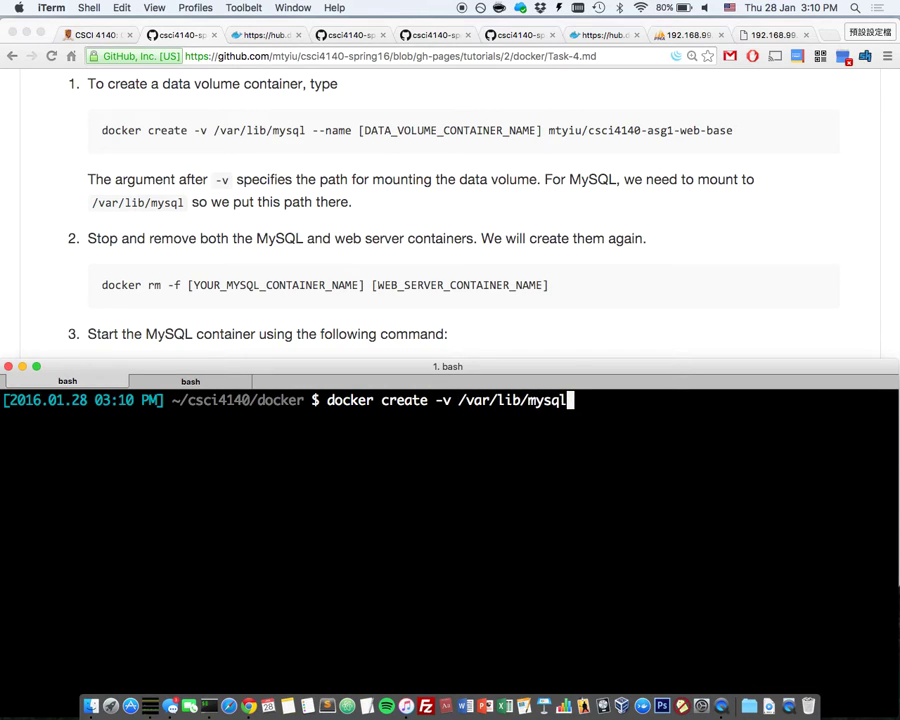
double_click(512, 400)
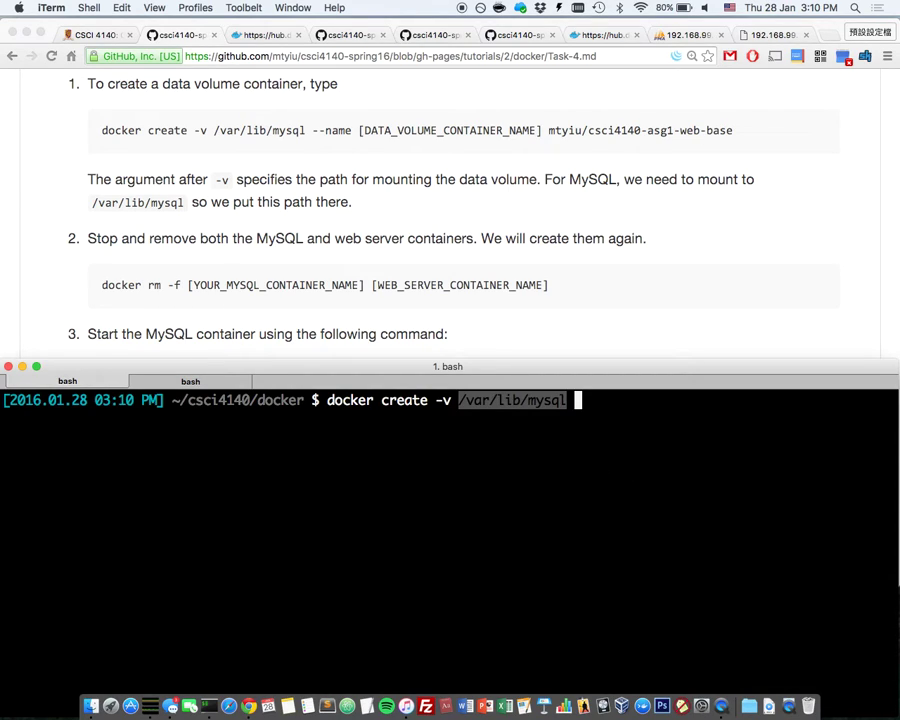
text(--name )
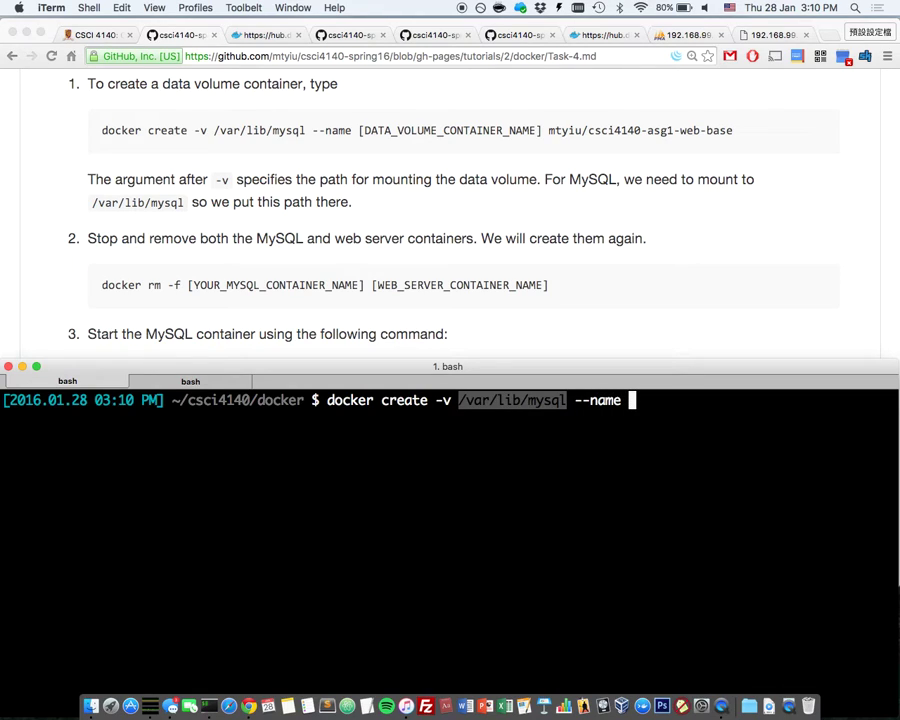
text(dbdata mtyiu/csci4140-asg1-web-base)
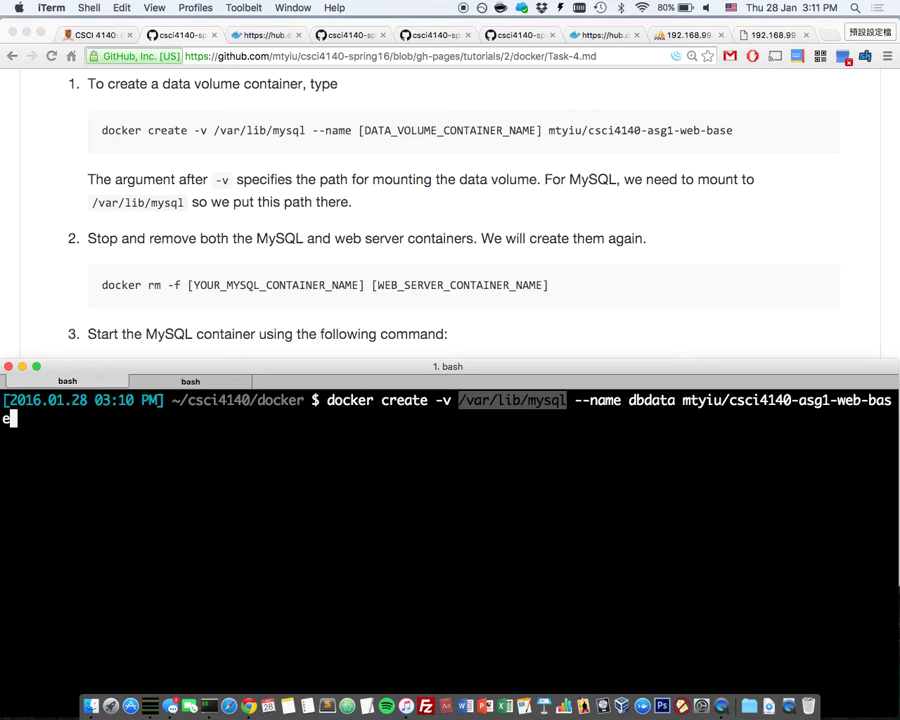
key(Return)
text(docker ps)
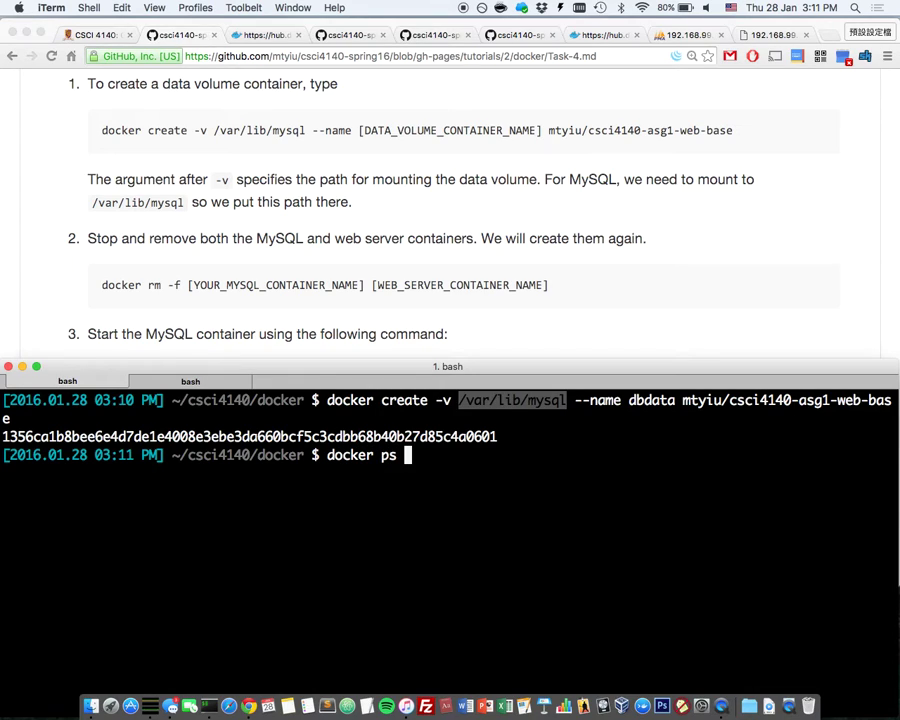
key(Return)
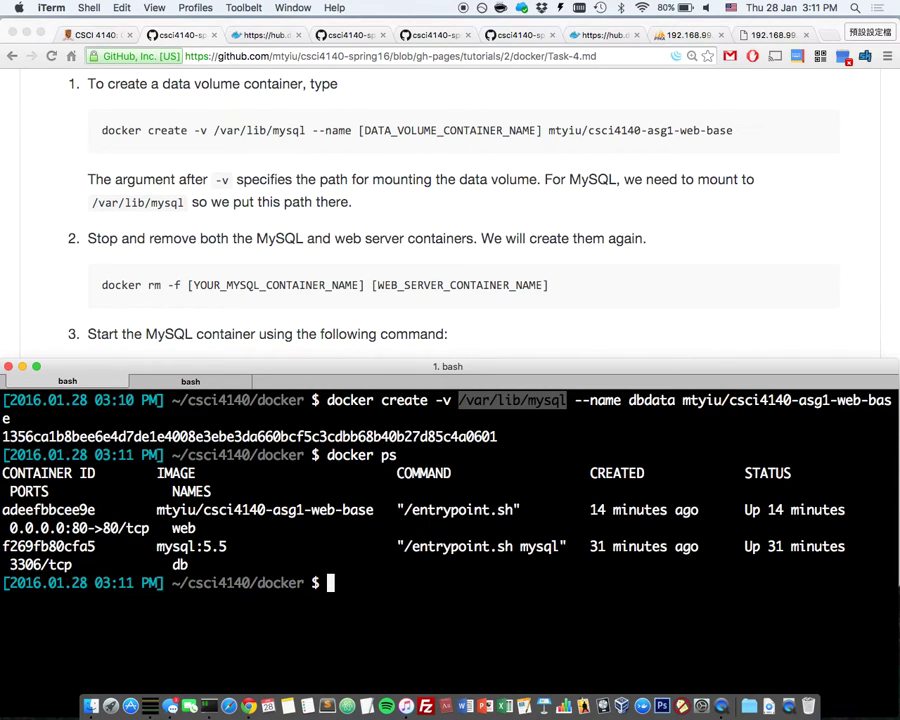
Run docker ps -a to show the new Created dbdata beside dbdata1, dbdata2, web and db
key(Up)
text(-a)
key(Return)
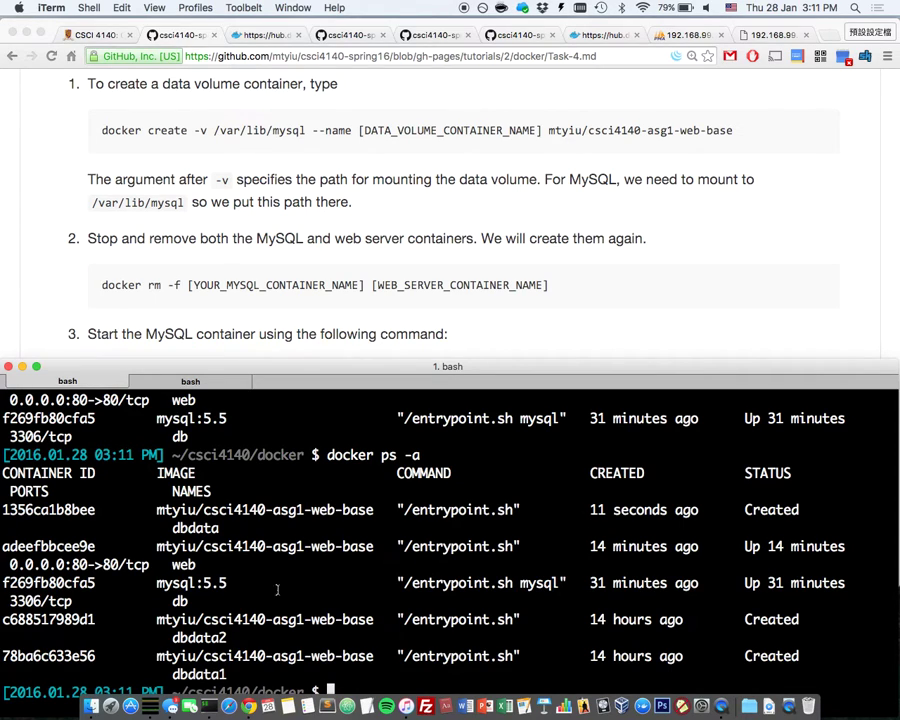
double_click(190, 527)
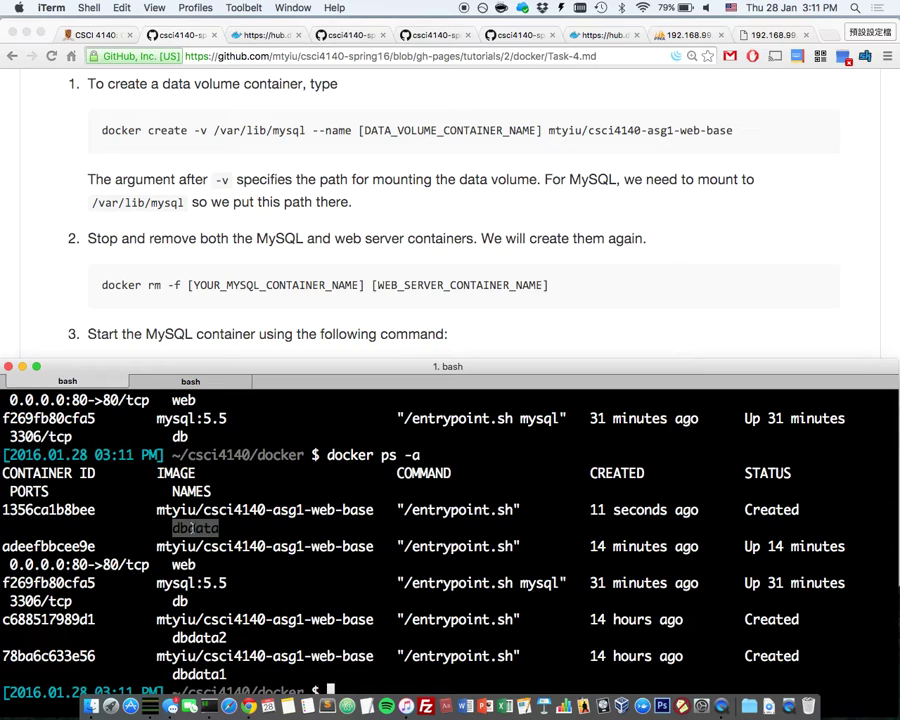
scroll(190, 527, up, 1)
scroll(190, 527, down, 1)
drag(328, 455, 432, 454)
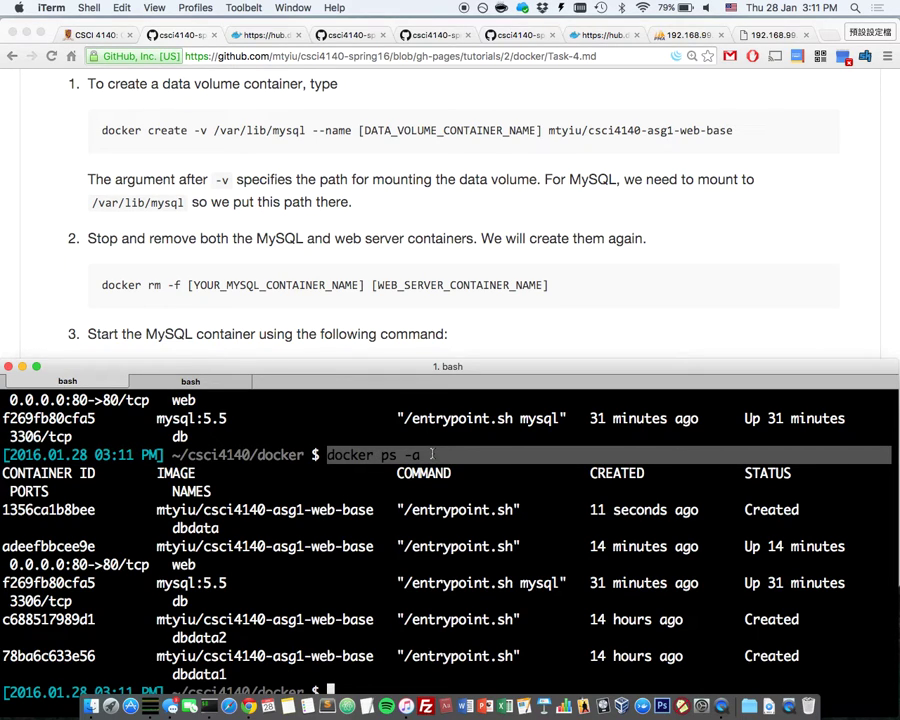
scroll(456, 273, down, 2)
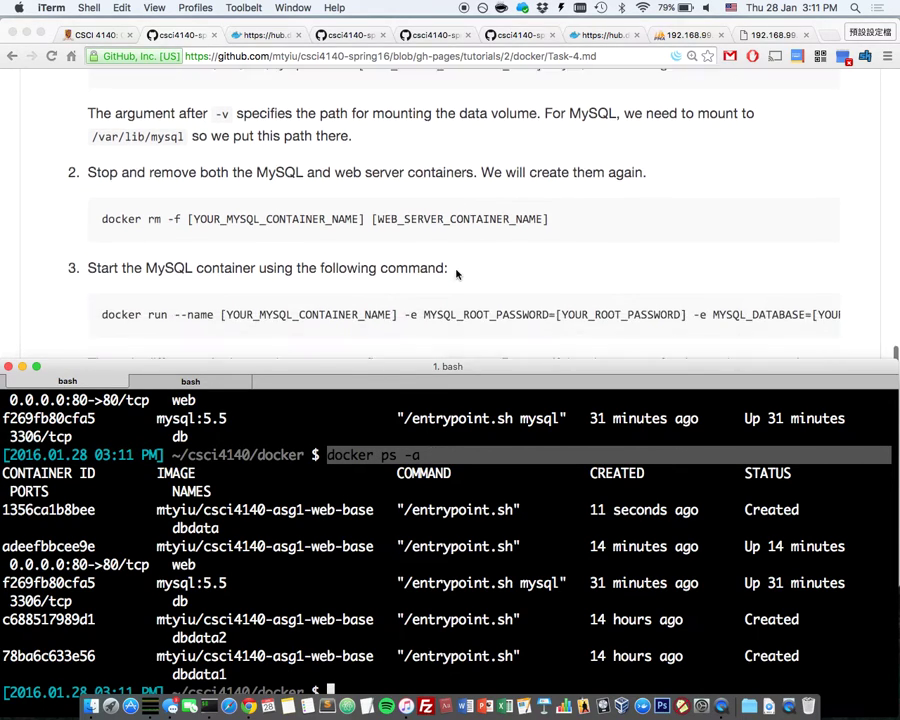
scroll(456, 273, up, 4)
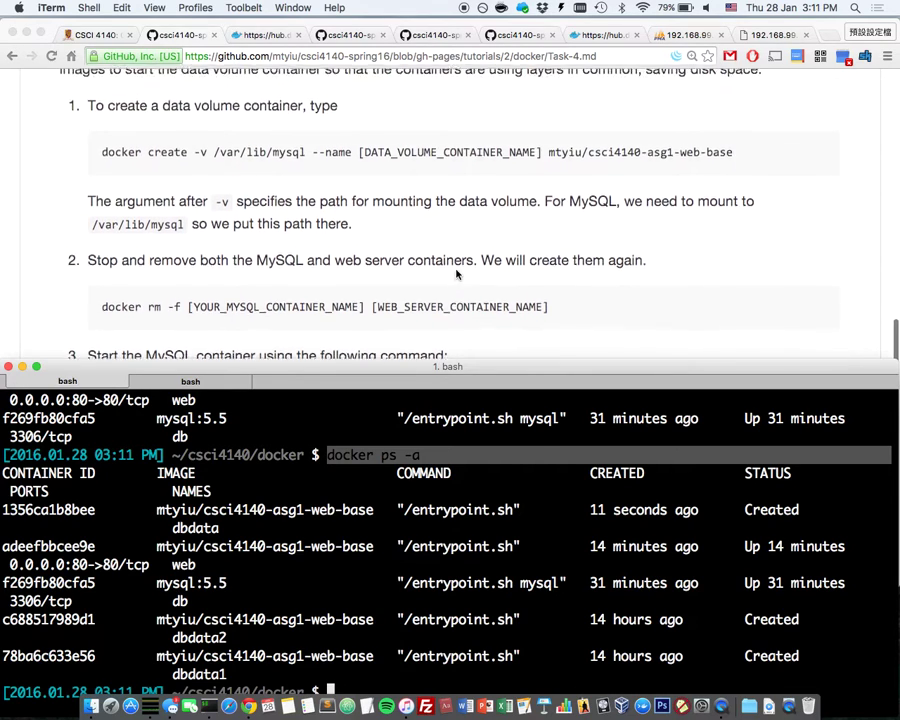
scroll(456, 273, down, 5)
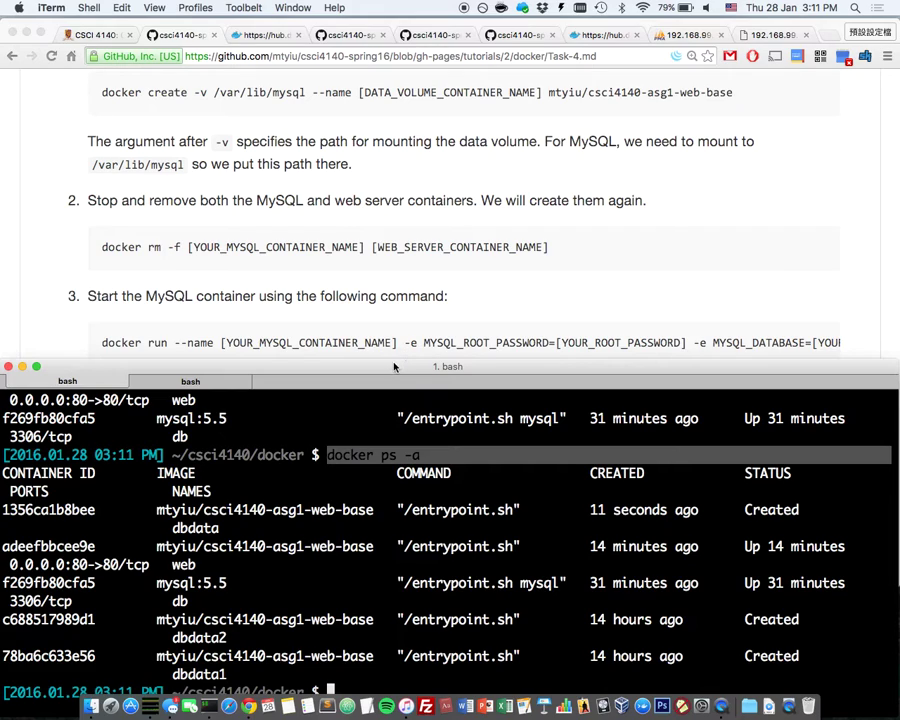
drag(396, 370, 397, 352)
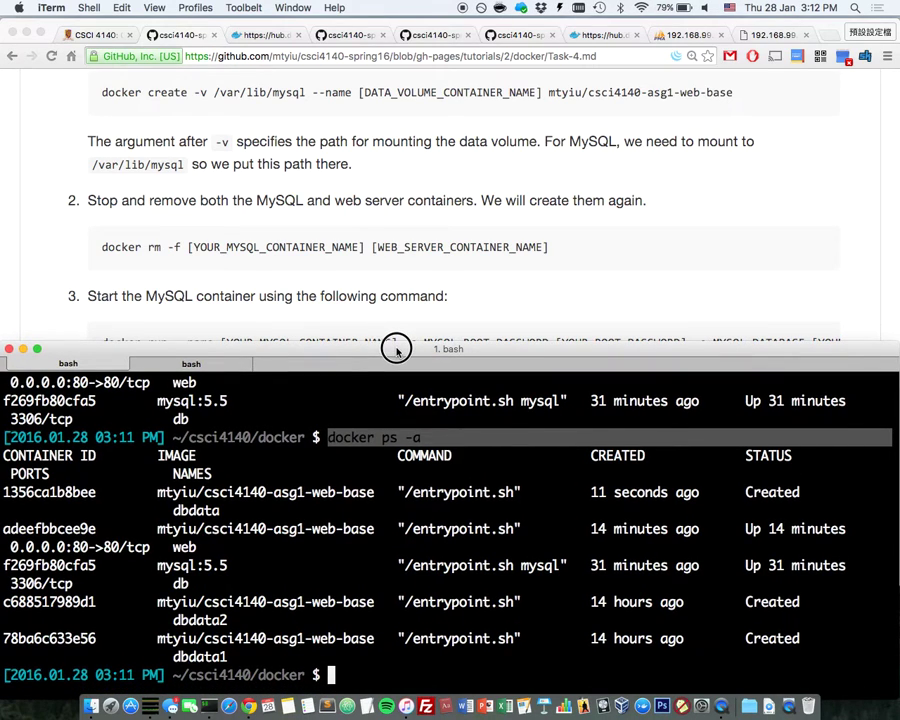
List the running containers, then force-remove the web and db containers with docker rm -f
text(docker ps)
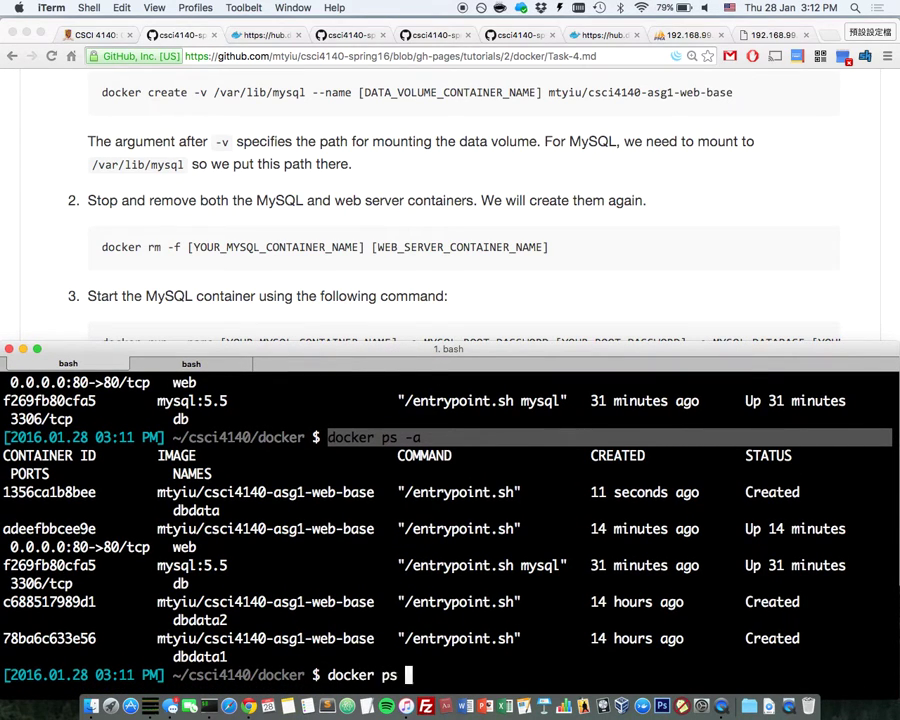
key(Return)
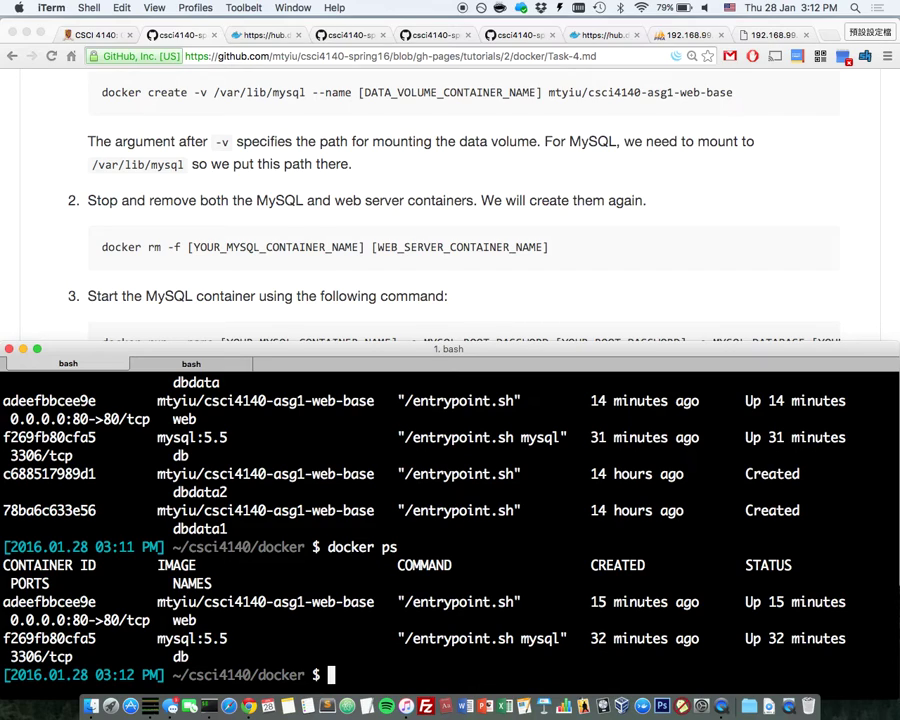
key(Up)
key(BackSpace)
key(BackSpace)
key(BackSpace)
text(rm -f web db)
key(Return)
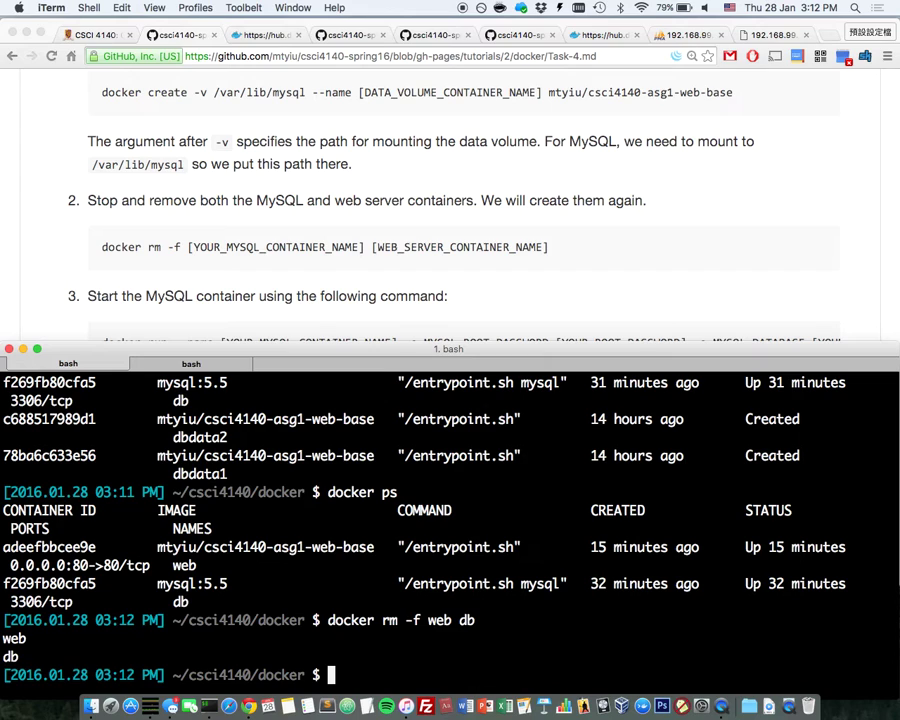
Start typing a new docker run command
scroll(538, 131, down, 5)
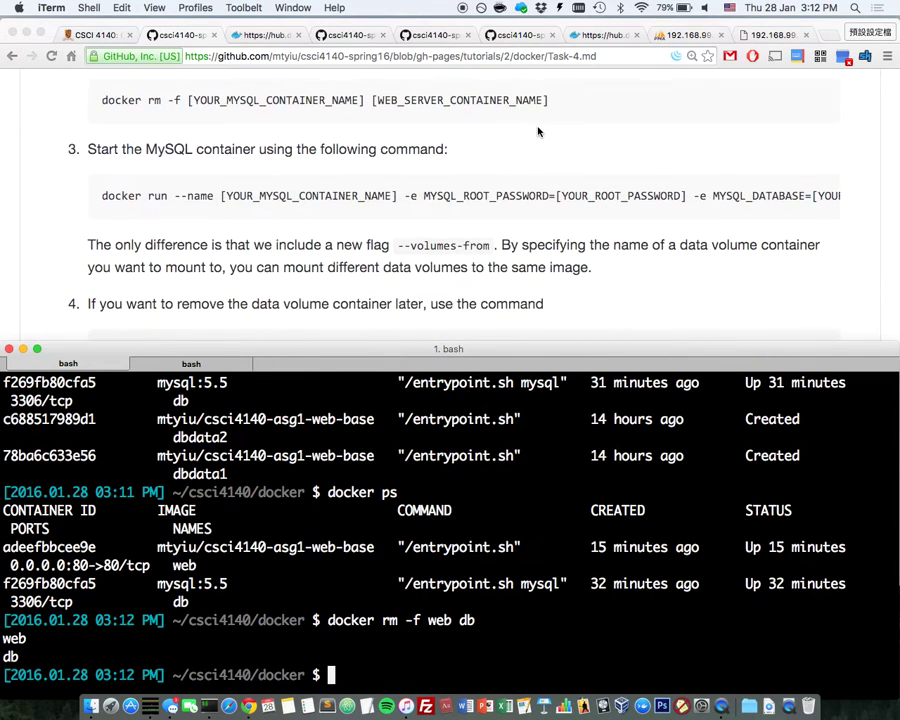
scroll(615, 251, down, 1)
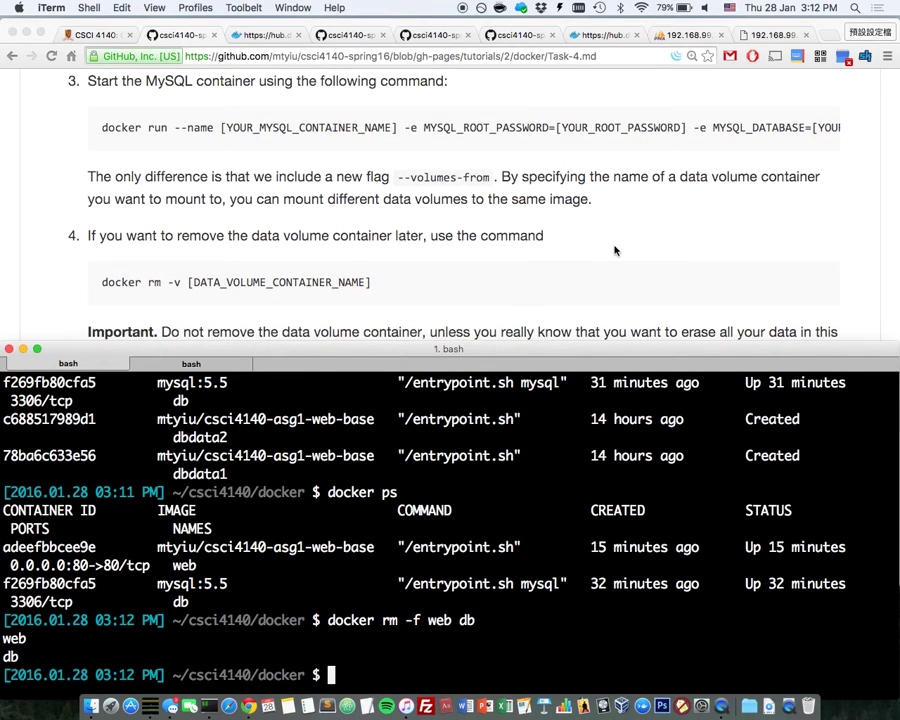
text(docker run)
Clear the line, list the docker folder, and change into data-volume-container
key(ctrl+u)
text(ls)
key(Return)
text(cd )
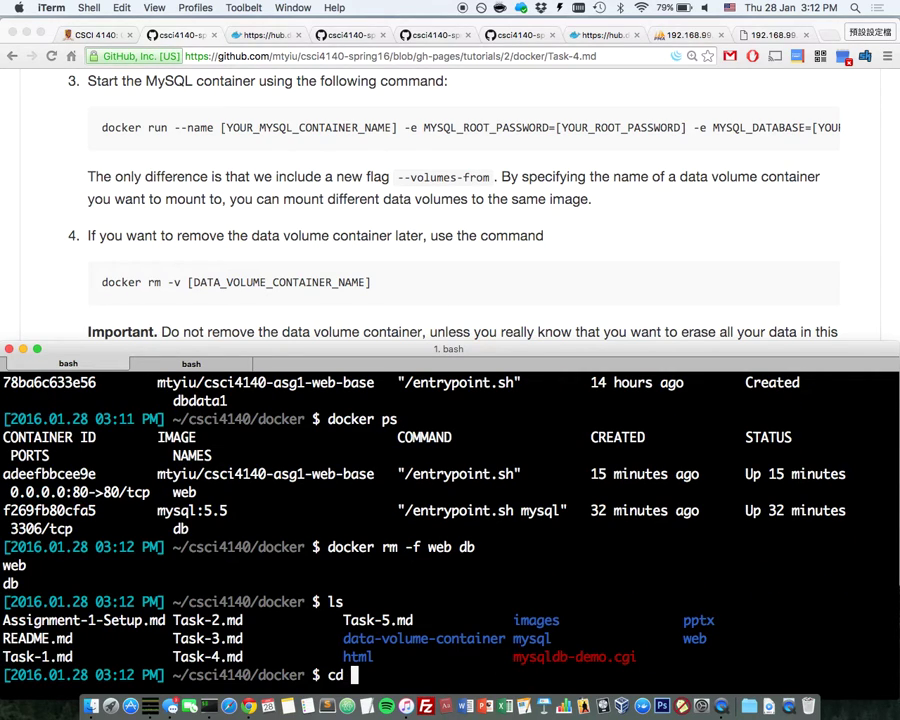
text(da)
key(Tab)
key(Return)
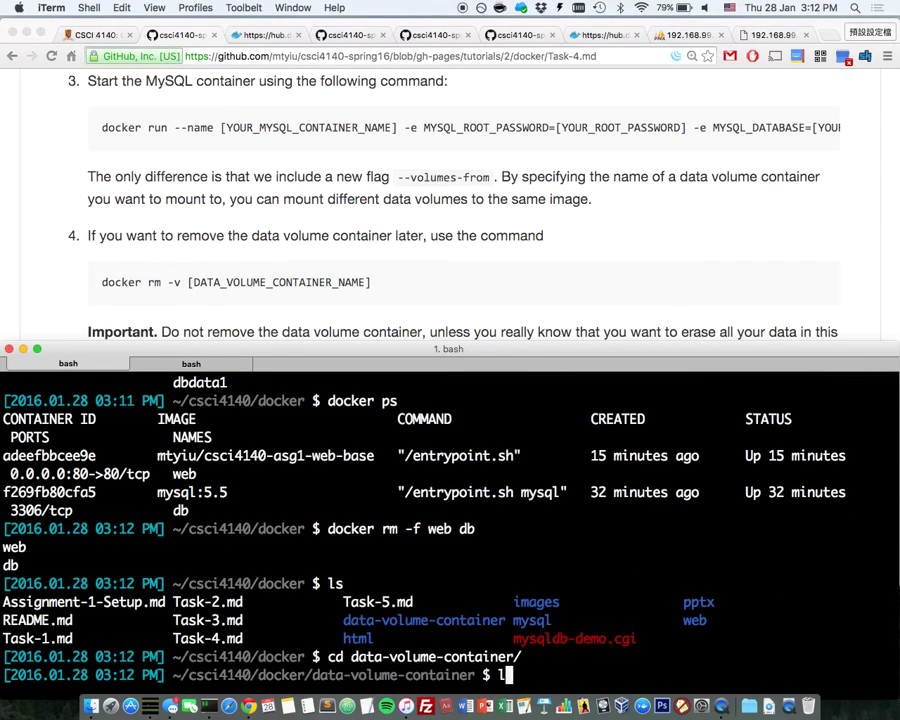
List the folder's scripts and print the contents of run-db.sh
text(ls)
key(Return)
text(cat c)
key(BackSpace)
text(run-db)
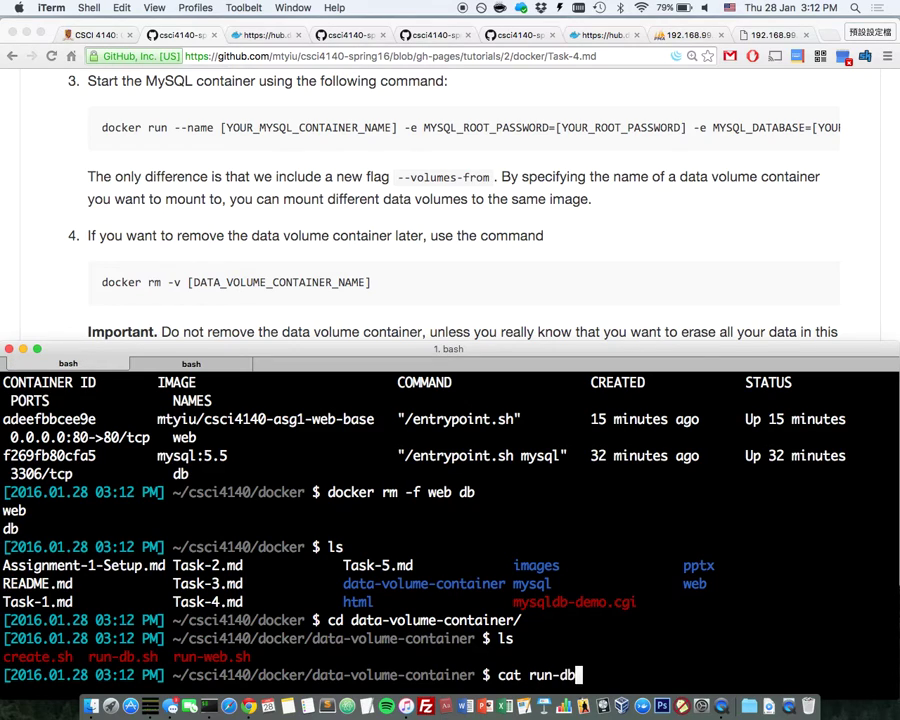
key(Tab)
key(Return)
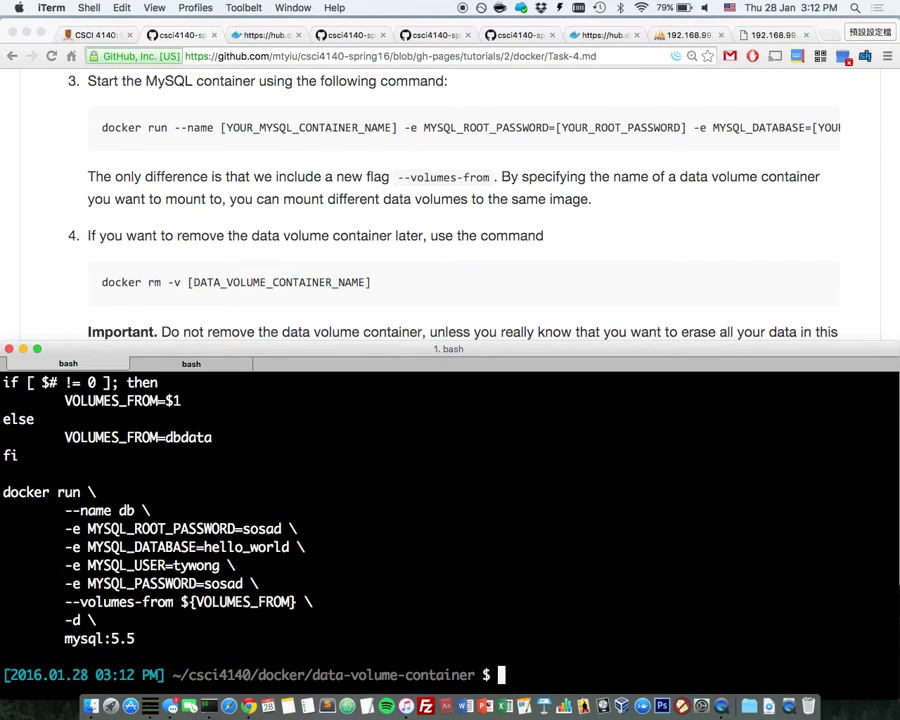
Build docker run --name db with the root password, hello_world database, user and password options
text(docker )
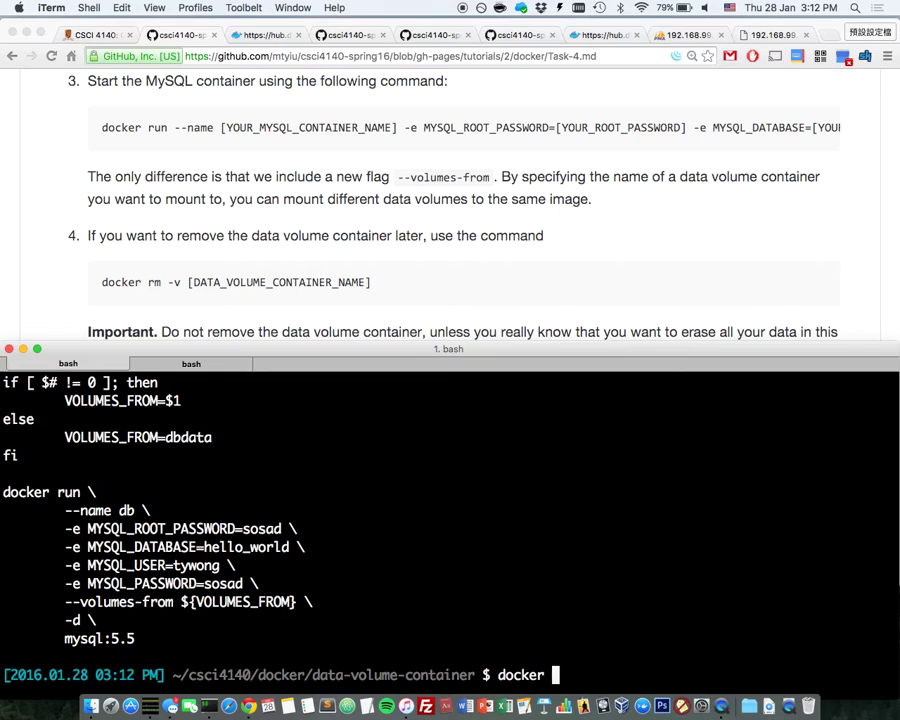
text(run --name )
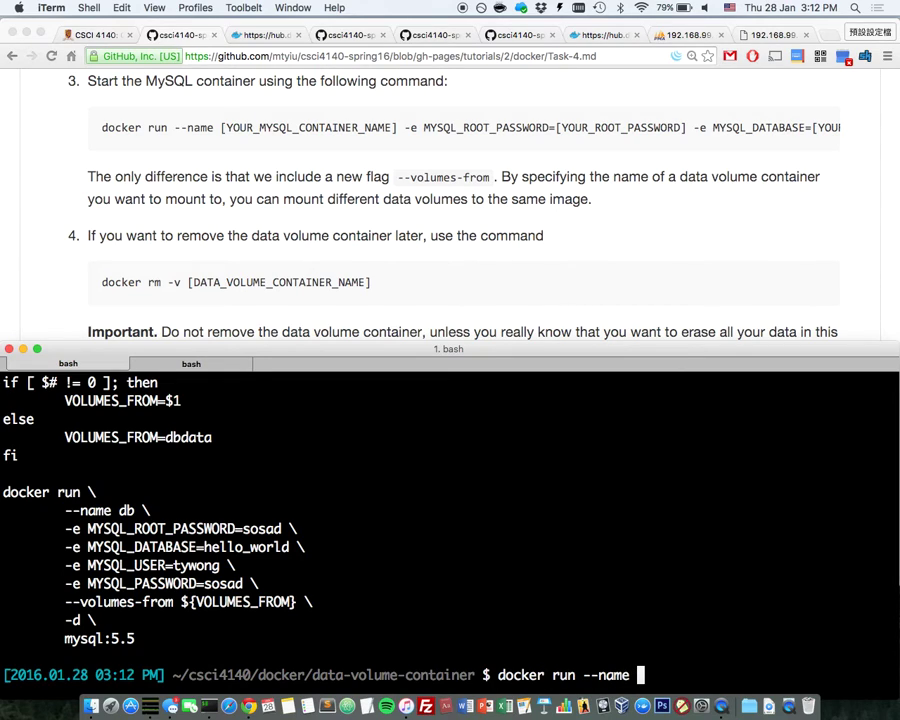
text(db)
drag(68, 530, 281, 530)
key(super+v)
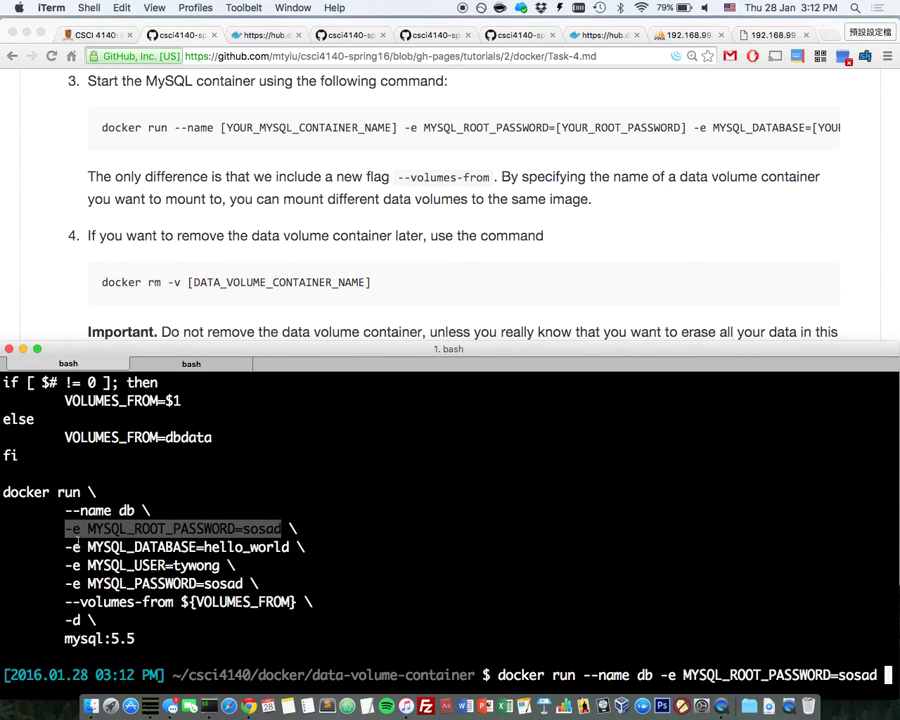
drag(62, 547, 290, 547)
text(-e MYSQL_DATABASE=hello_world)
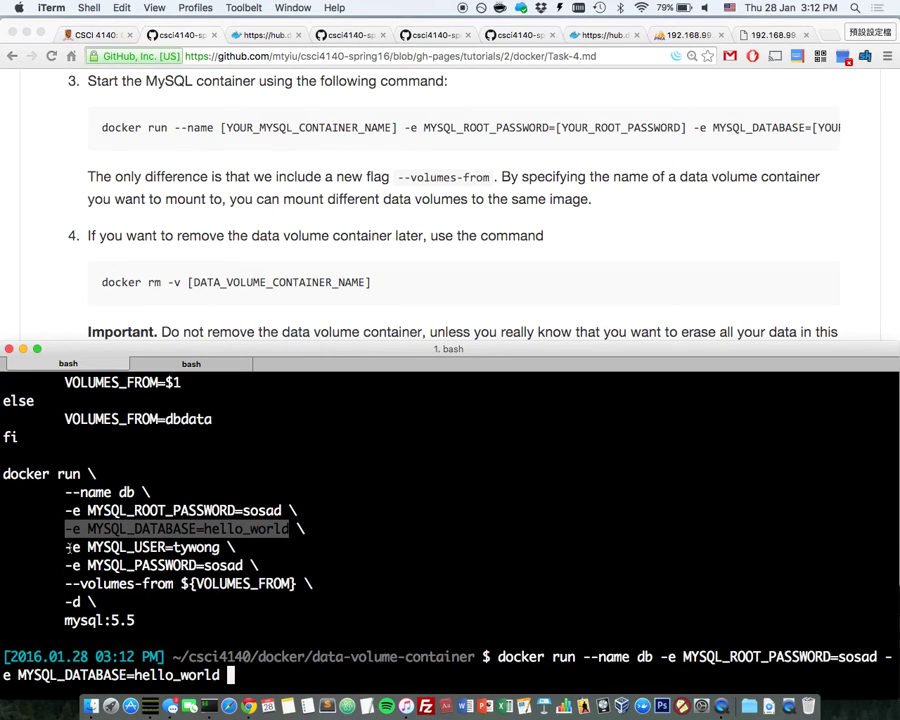
drag(68, 547, 218, 548)
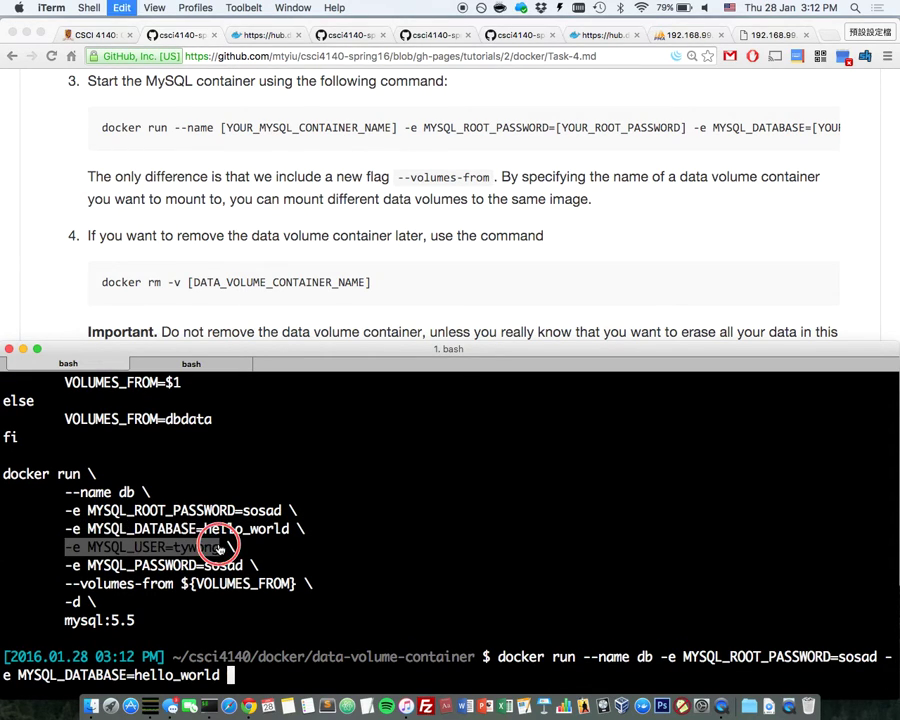
key(super+v)
drag(64, 565, 244, 566)
key(super+v)
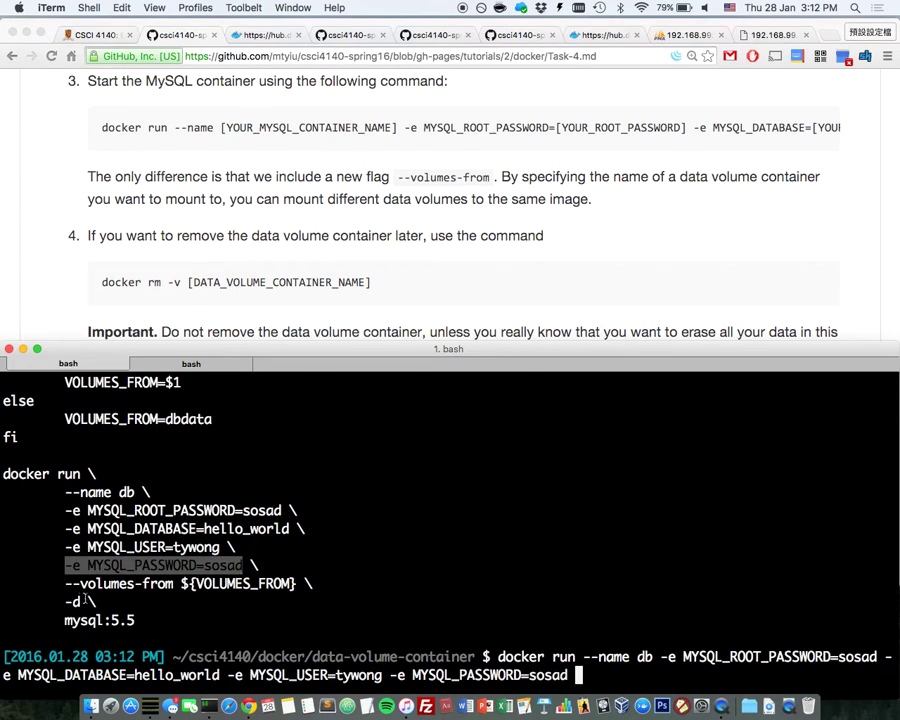
Add --volumes-from dbdata -d mysql:5.5 and launch the db container
drag(66, 583, 173, 582)
key(super+c)
key(super+v)
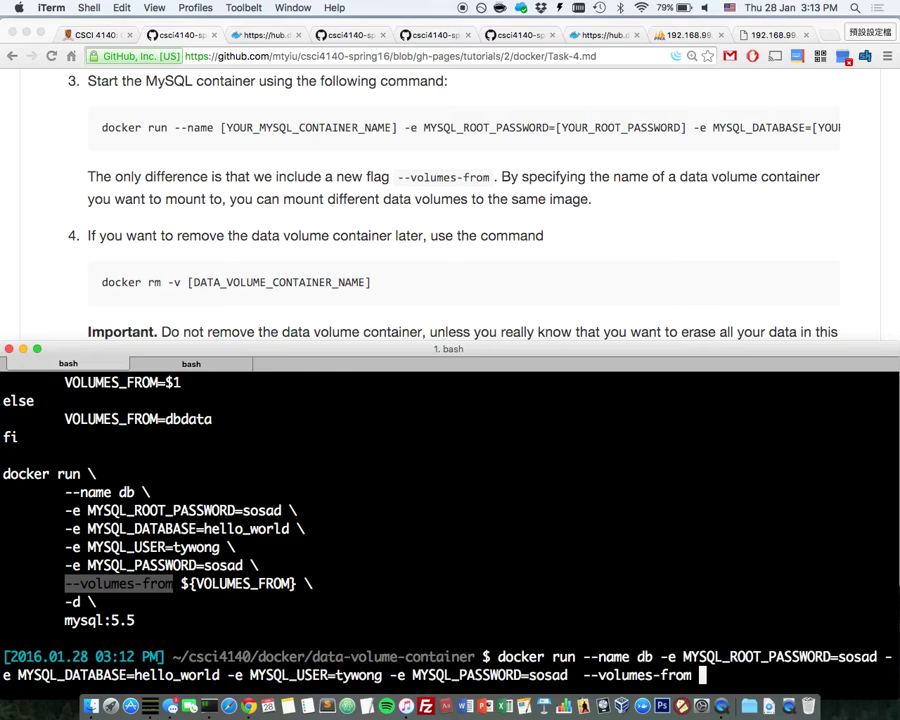
text(dbdata)
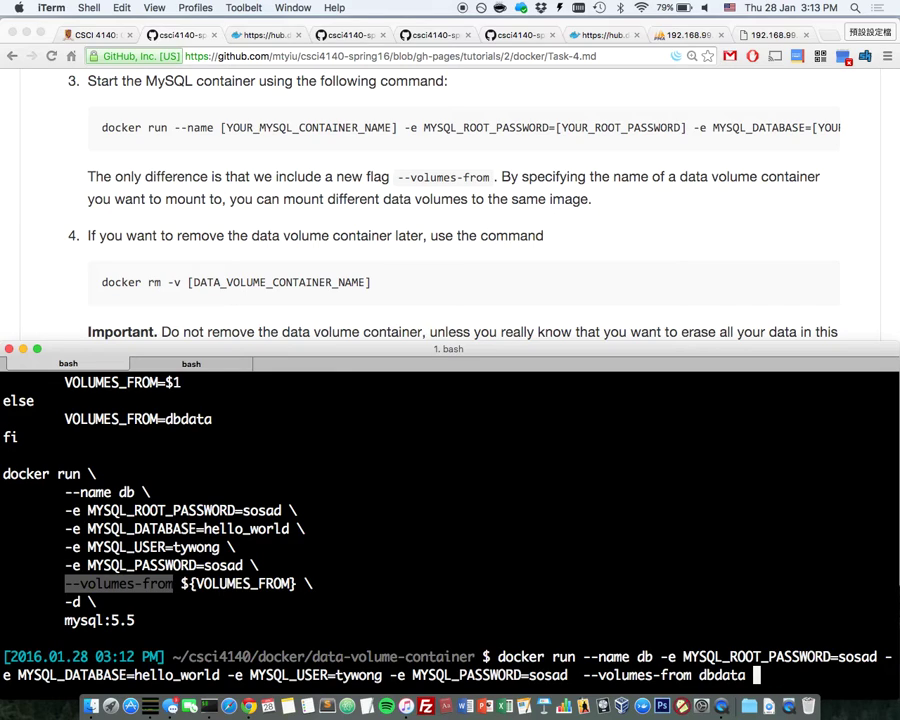
text(-d mysql:)
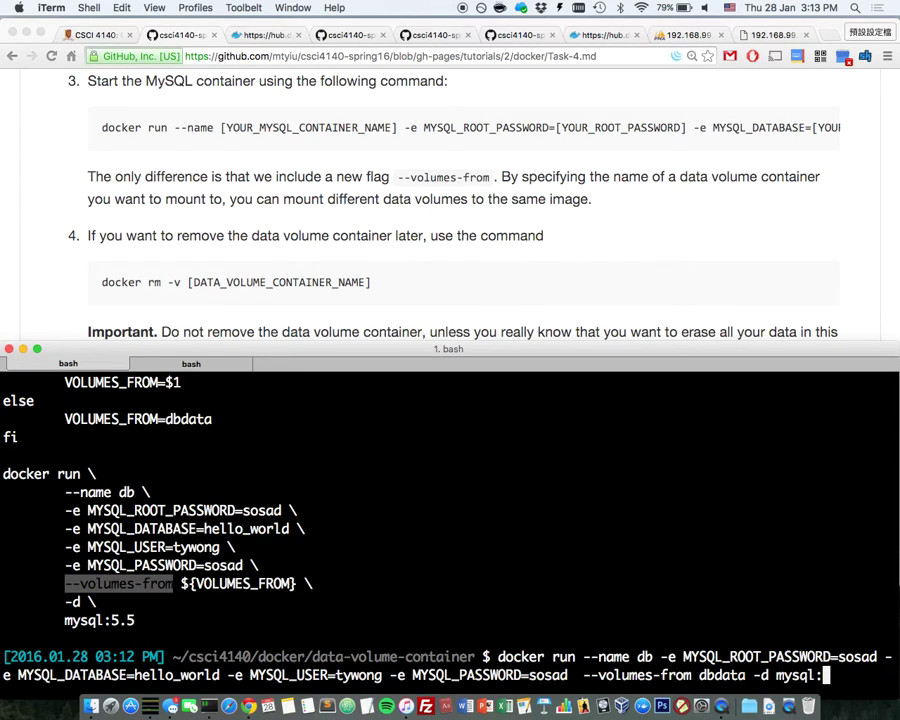
text(5.5)
key(Return)
Check all containers with docker ps -a, clear, then list running containers and folder scripts
text(d)
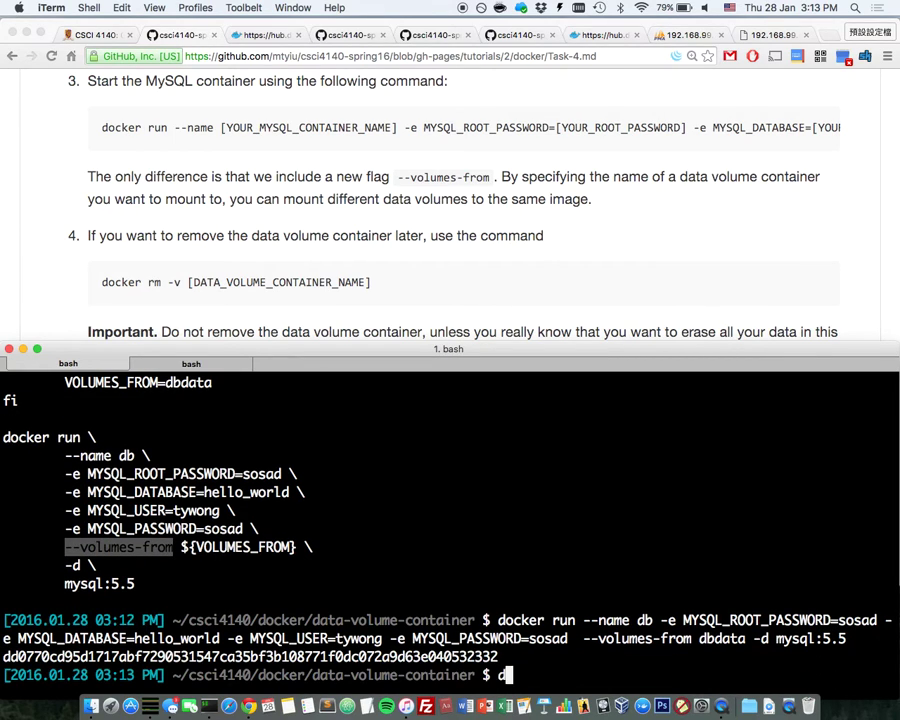
text(ocker ps -a)
key(Return)
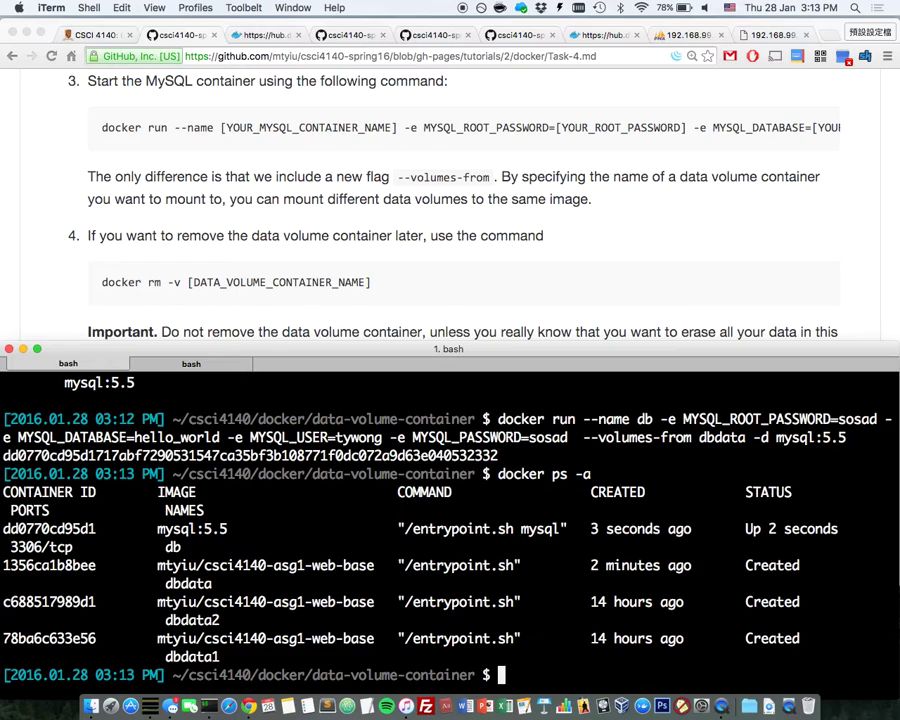
text(docker p)
key(ctrl+l)
text(s)
key(Return)
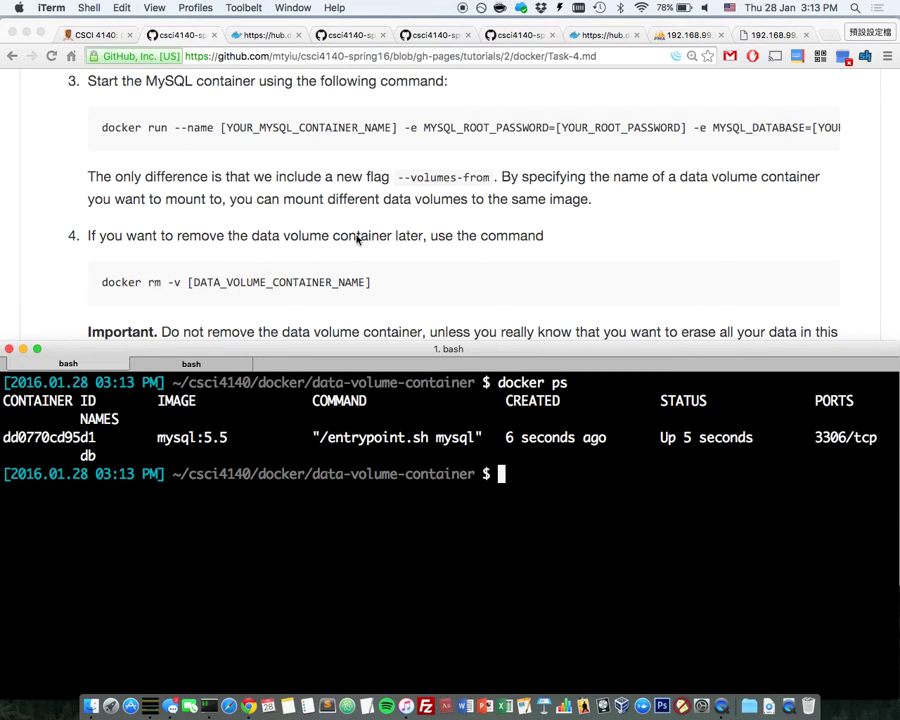
text(ls)
key(Return)
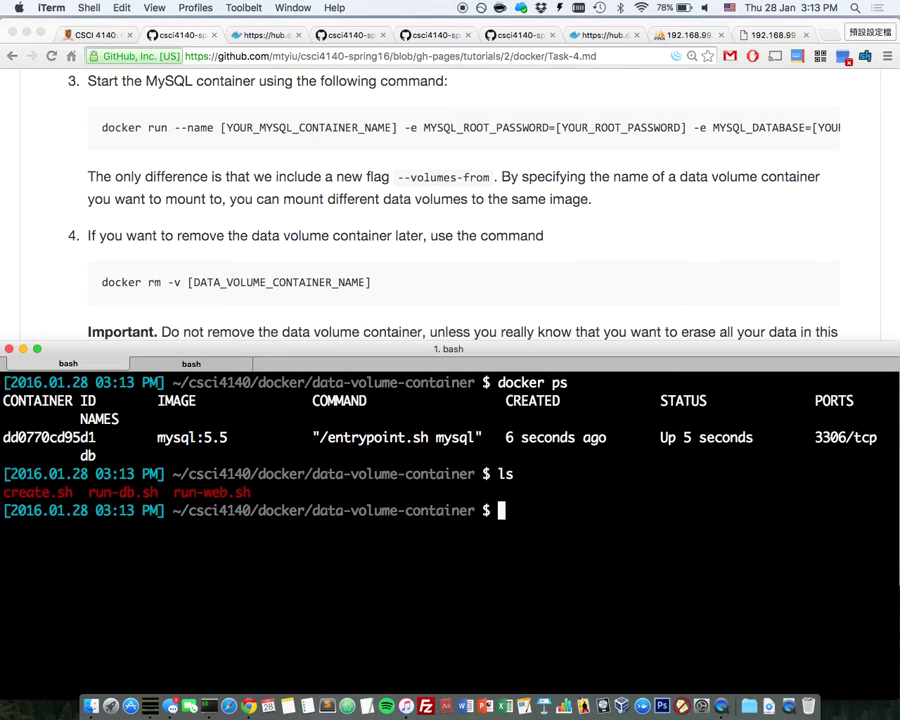
Start the web container with ./run-web.sh and reload phpMyAdmin's login page
text(./run-w)
key(Tab)
key(Return)
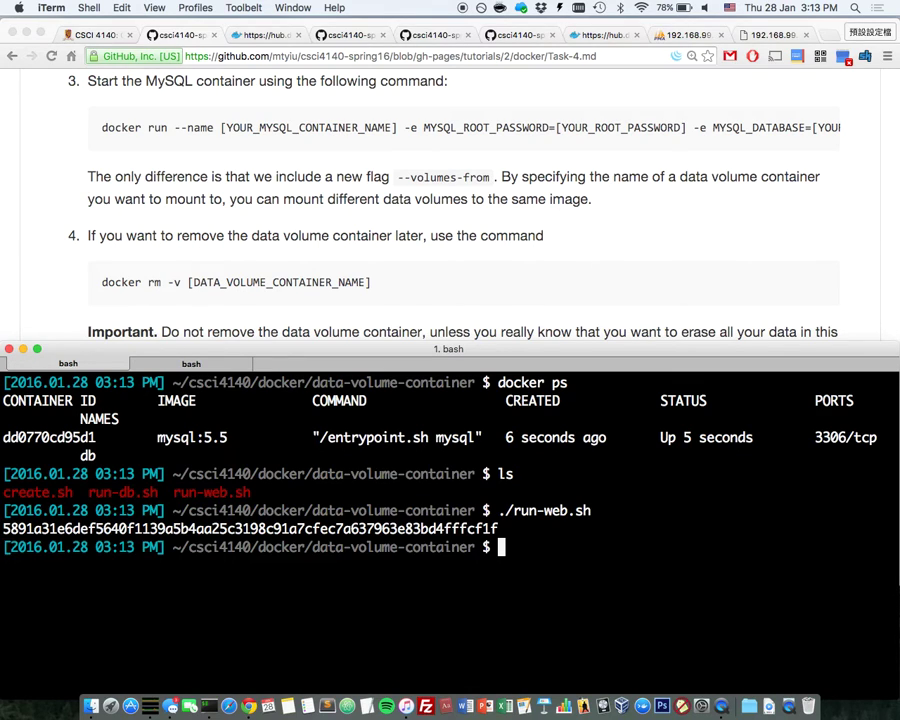
click(684, 34)
key(super+r)
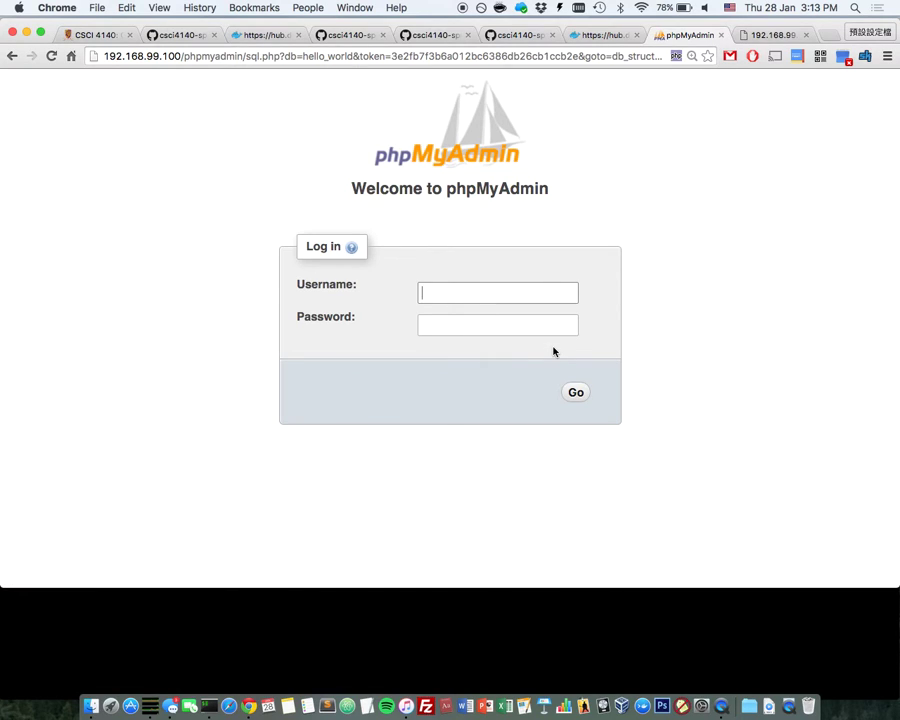
Log into phpMyAdmin as root, retrying the password after access denied, and open hello_world
text(root)
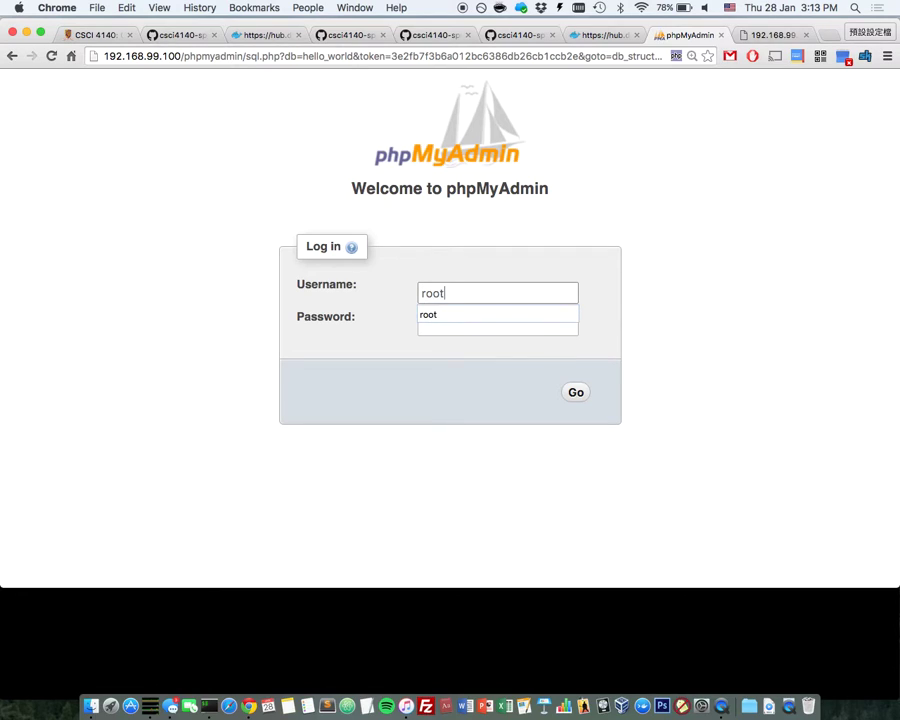
key(Tab)
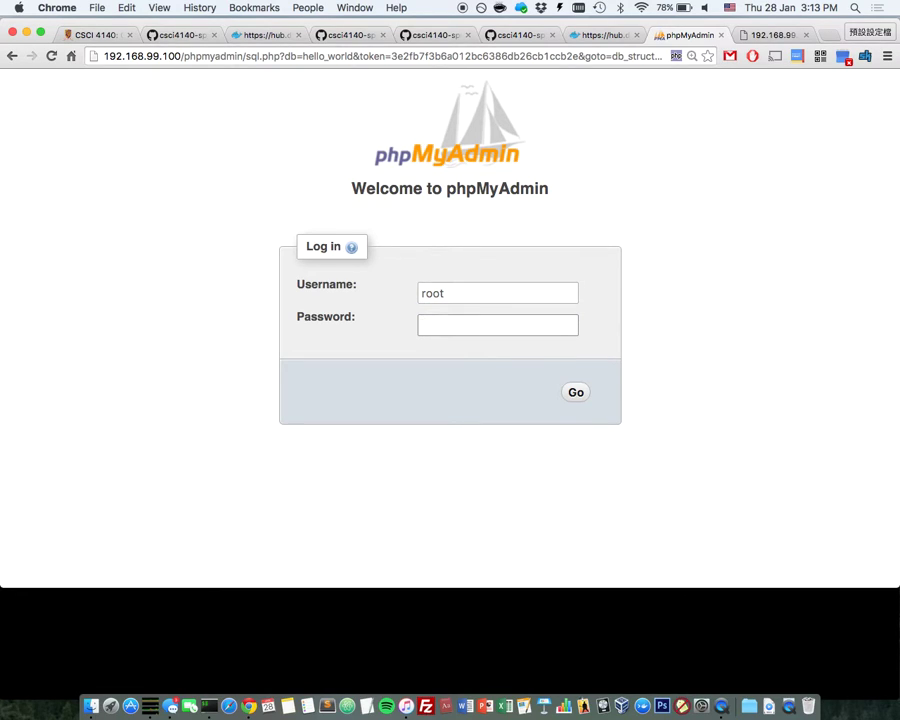
text(********)
key(Return)
text(*****)
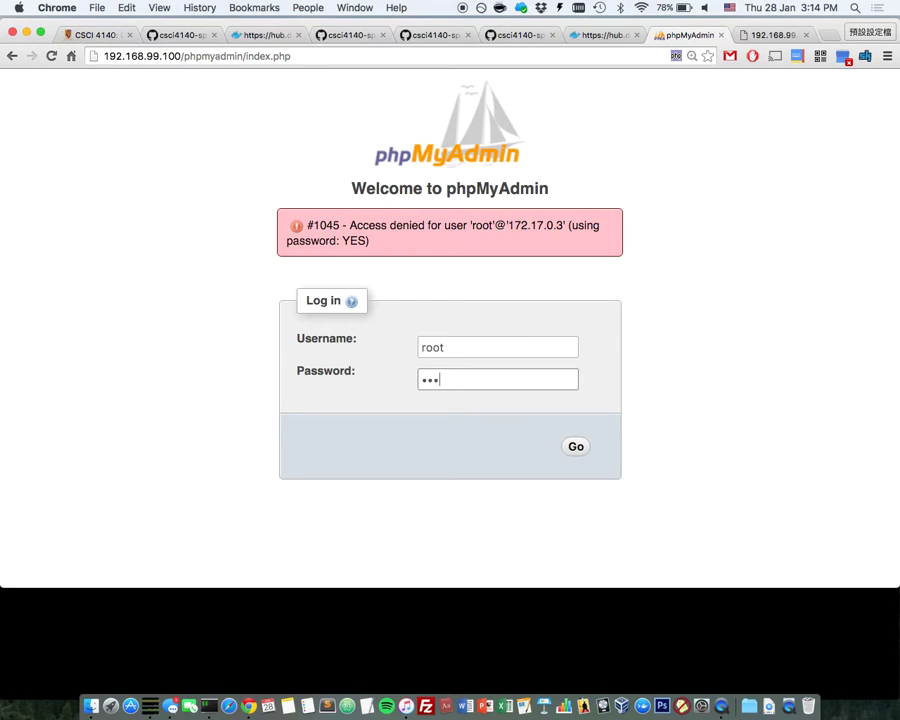
key(Return)
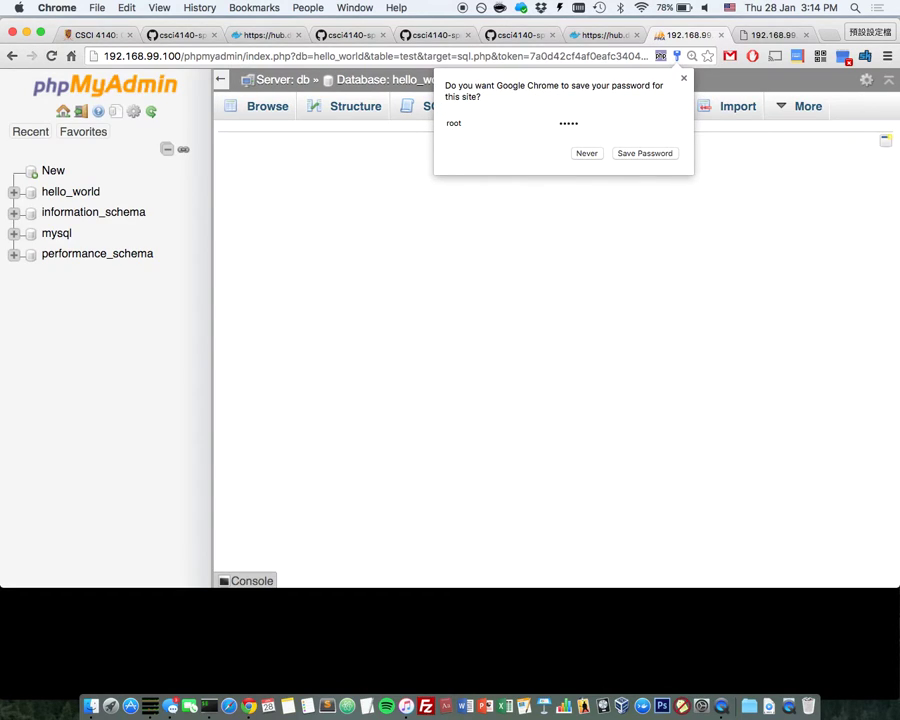
click(60, 192)
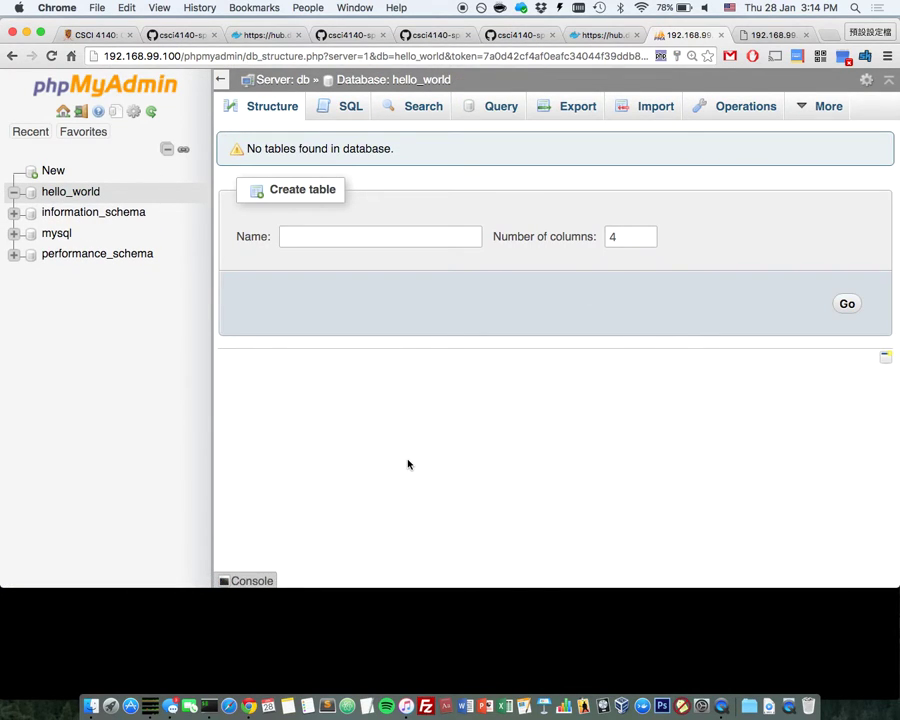
key(ctrl+shift+Tab)
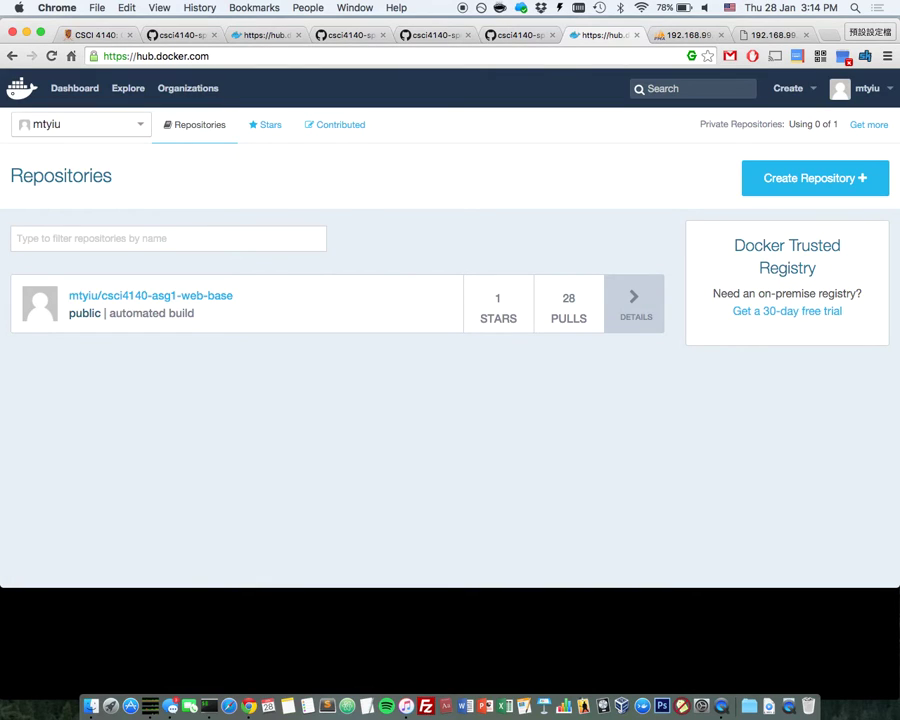
key(ctrl+Tab)
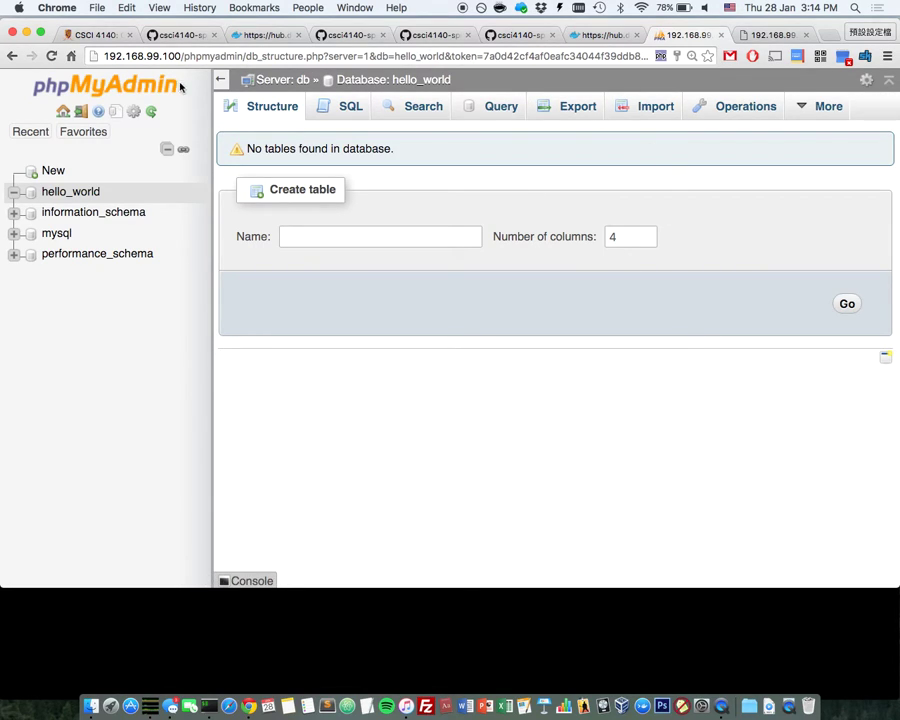
click(262, 35)
Review Task-4's steps on removing data volume containers, including docker rm -v, then return to iTerm
key(ctrl+shift+Tab)
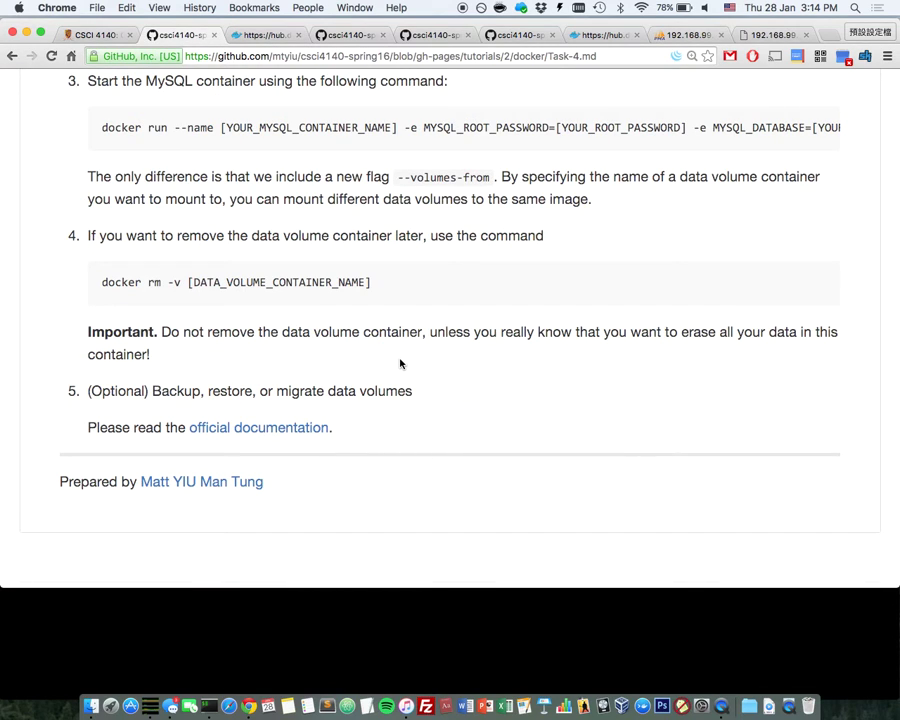
scroll(400, 364, up, 4)
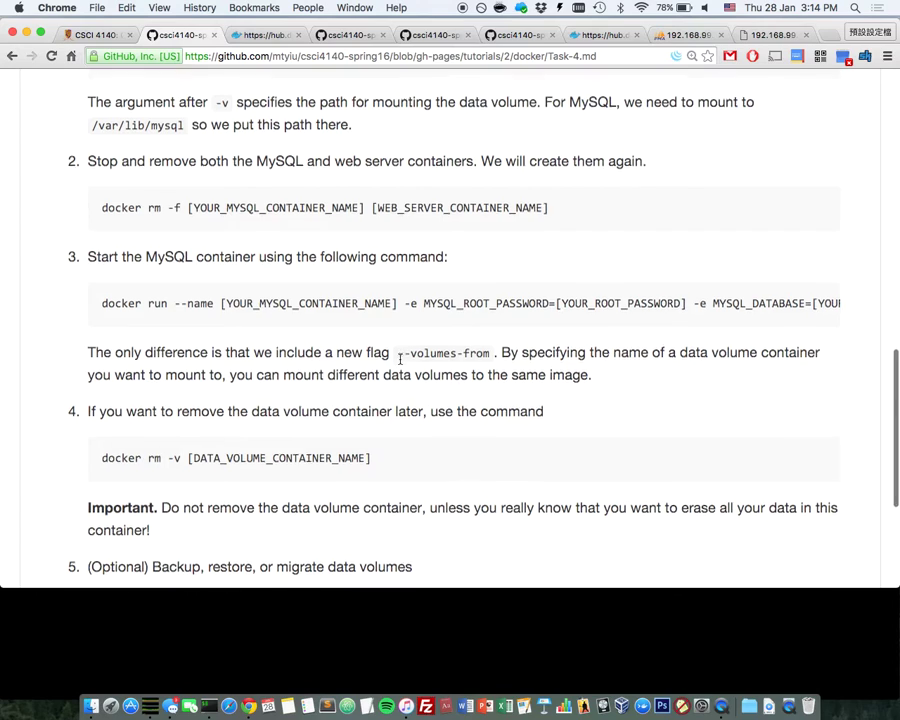
scroll(400, 360, down, 3)
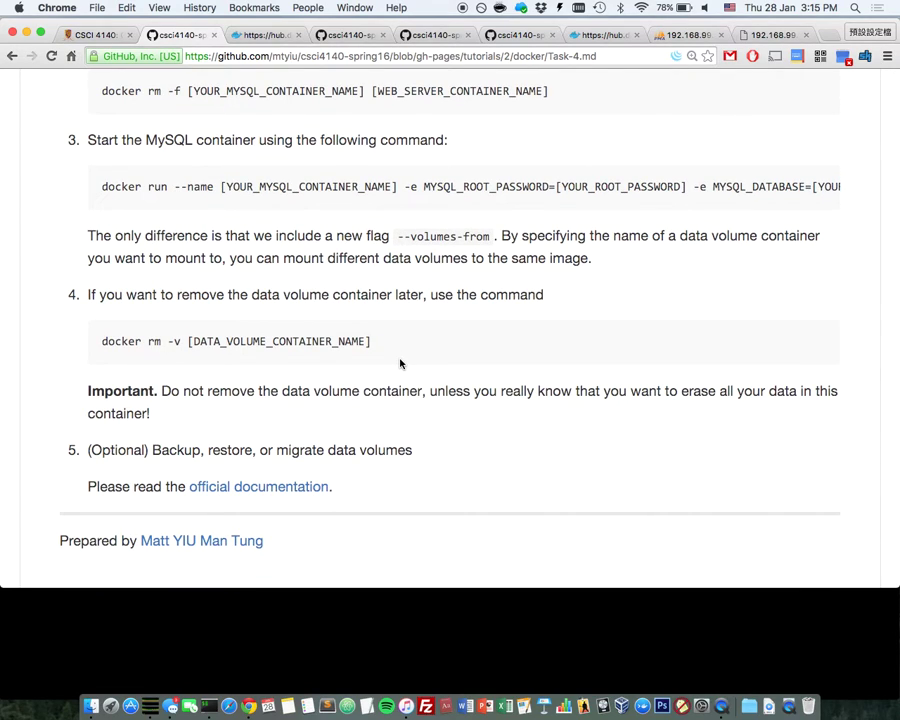
drag(103, 341, 185, 344)
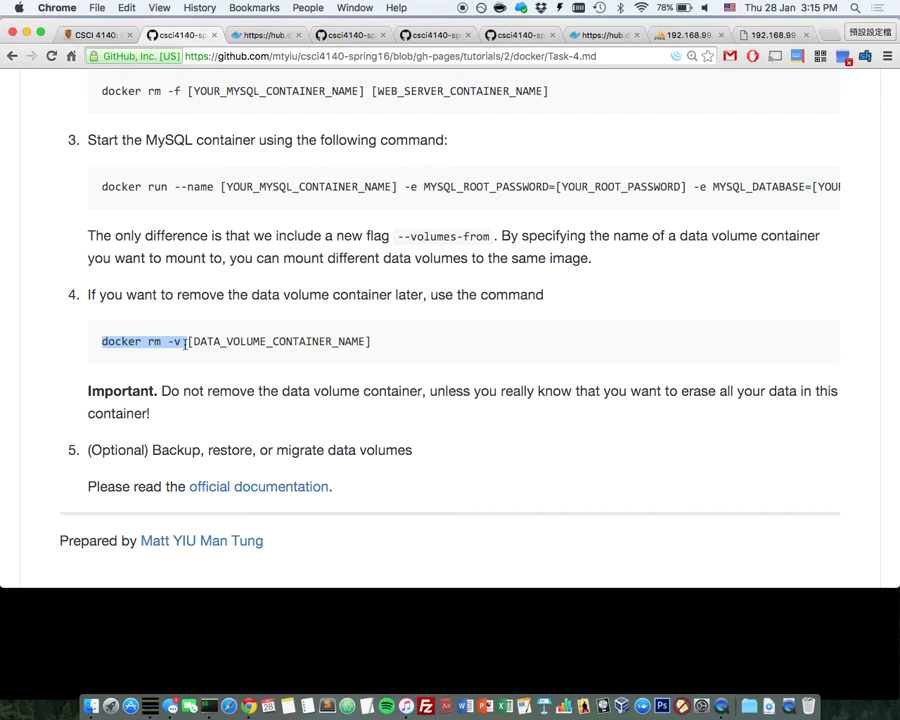
click(270, 376)
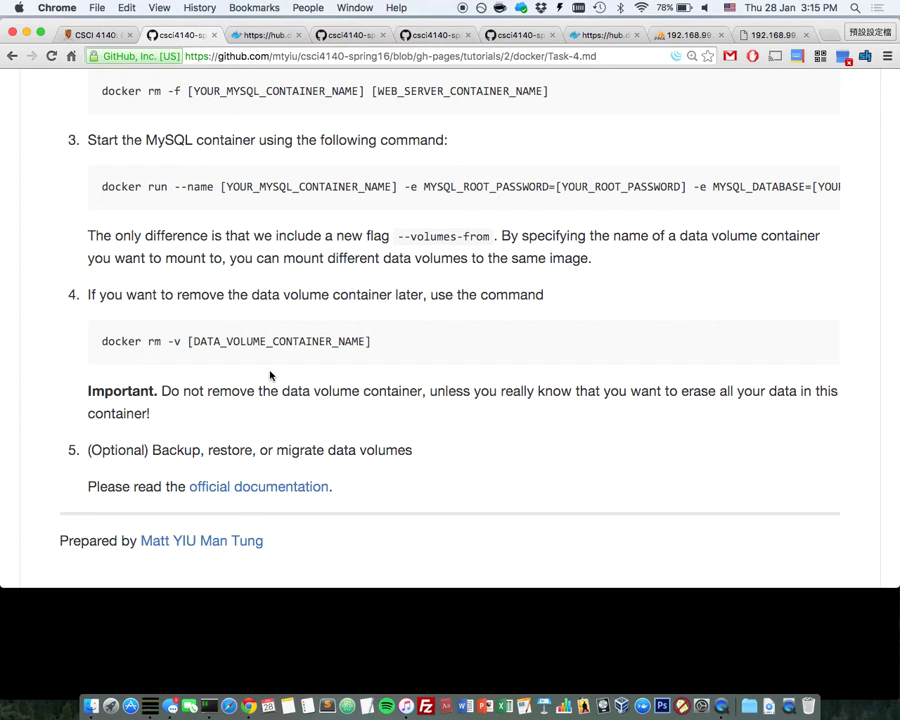
key(super+Tab)
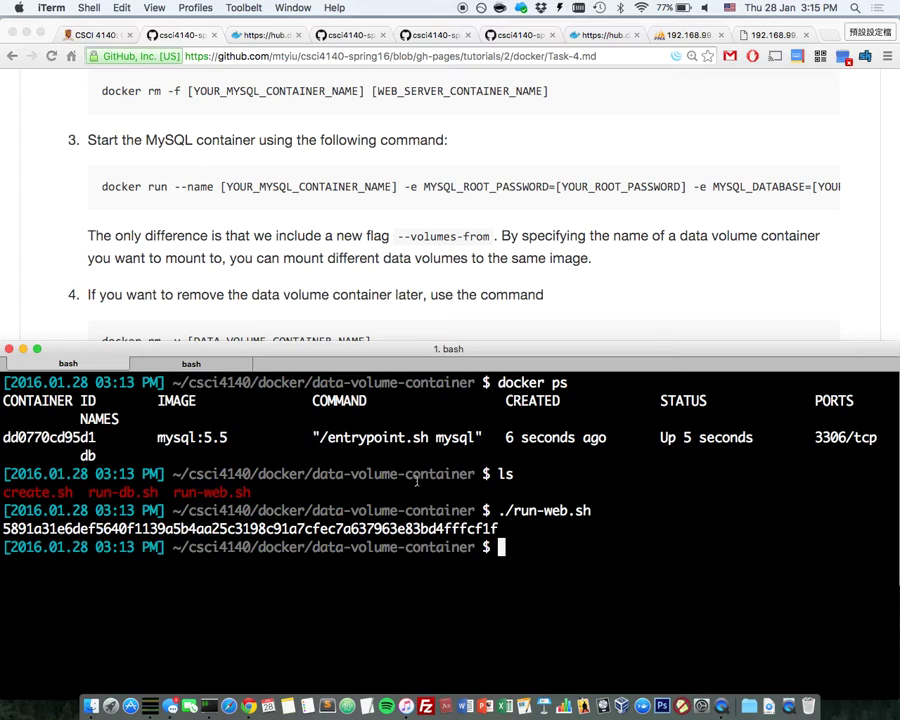
Clear the terminal, list the scripts, and list all containers with docker ps -a
scroll(490, 253, down, 5)
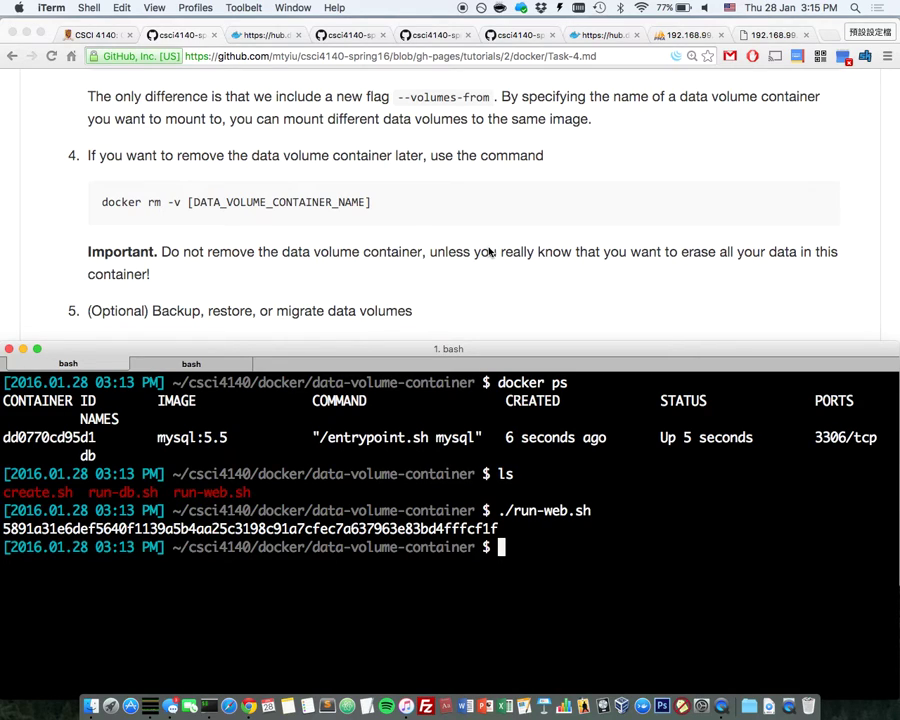
key(ctrl+l)
text(ls)
key(Return)
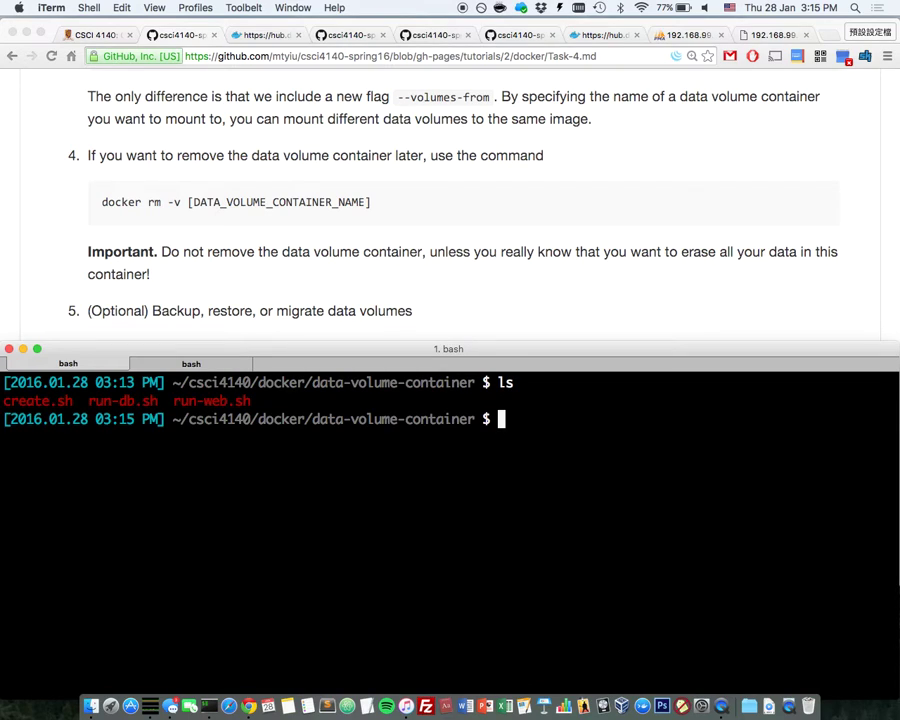
text(cd)
key(BackSpace)
key(BackSpace)
key(BackSpace)
text(docker ps -a)
key(Return)
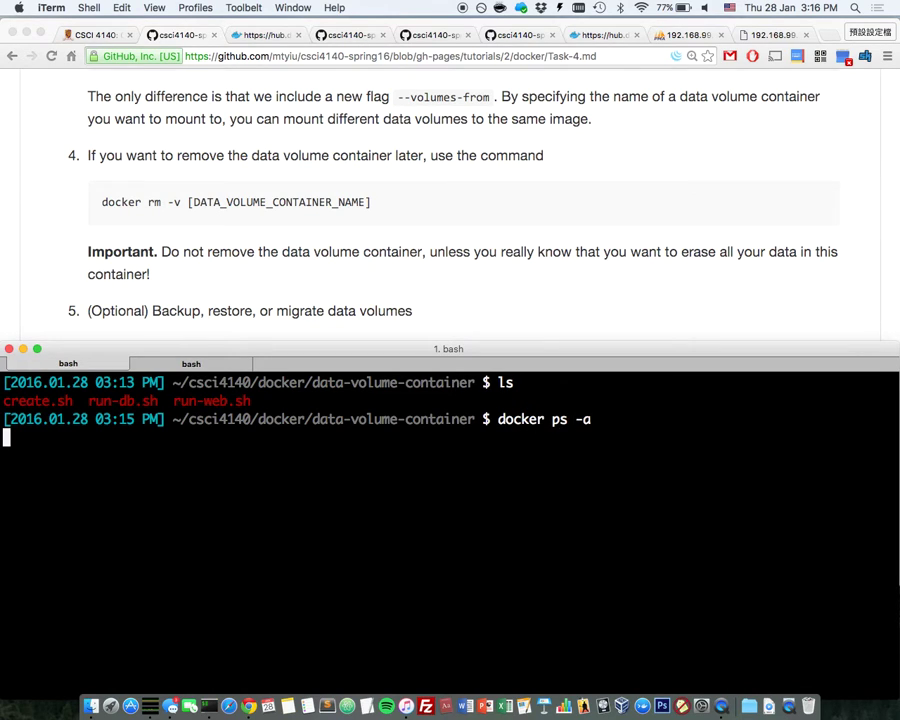
Glance at the phpMyAdmin hello_world page, then return to the container list in iTerm
click(378, 104)
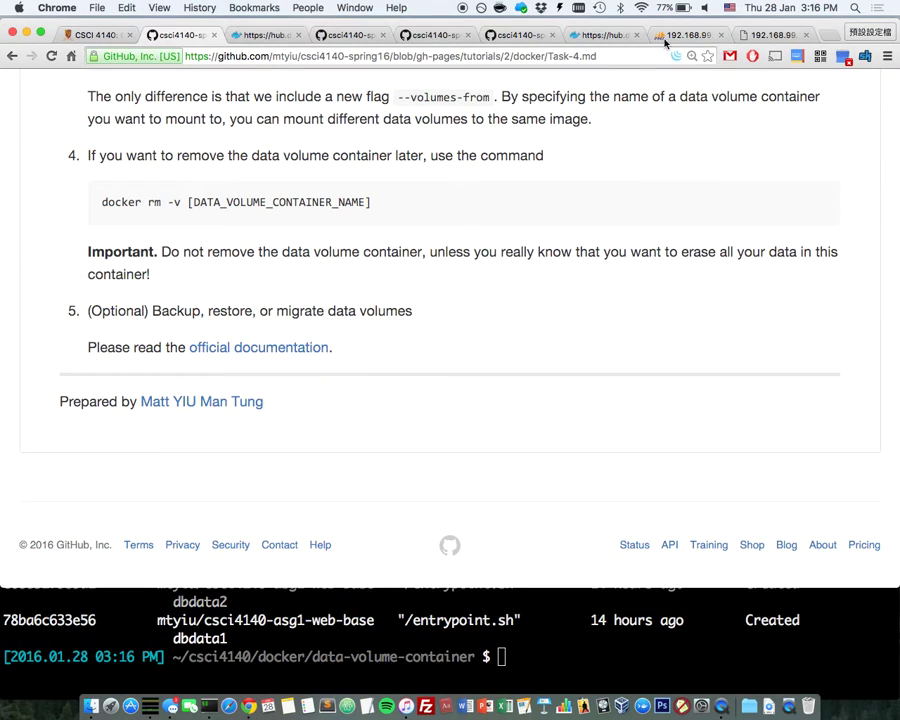
click(678, 35)
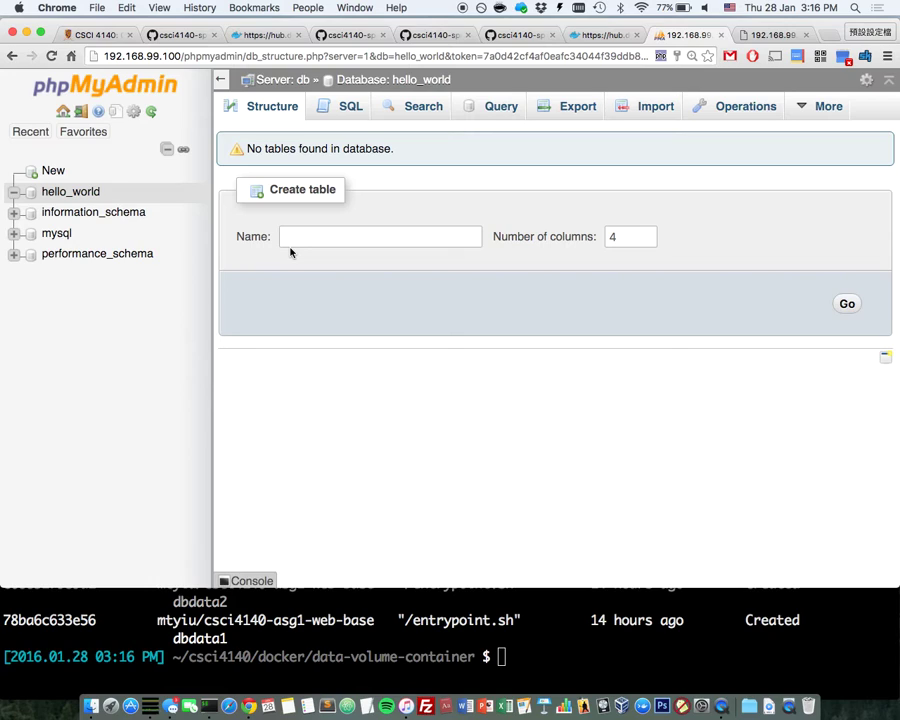
key(super+Tab)
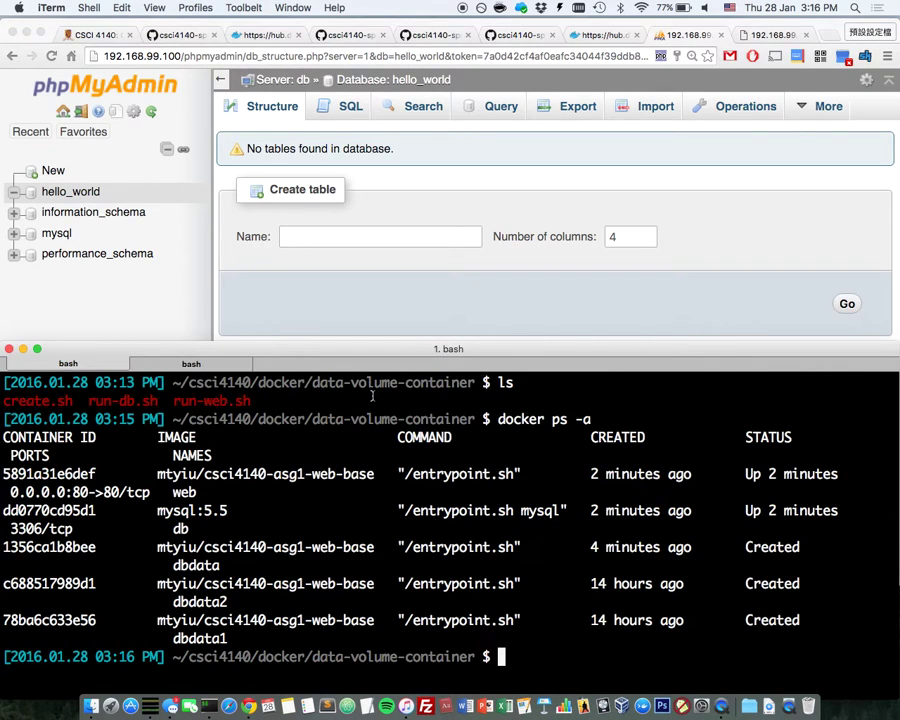